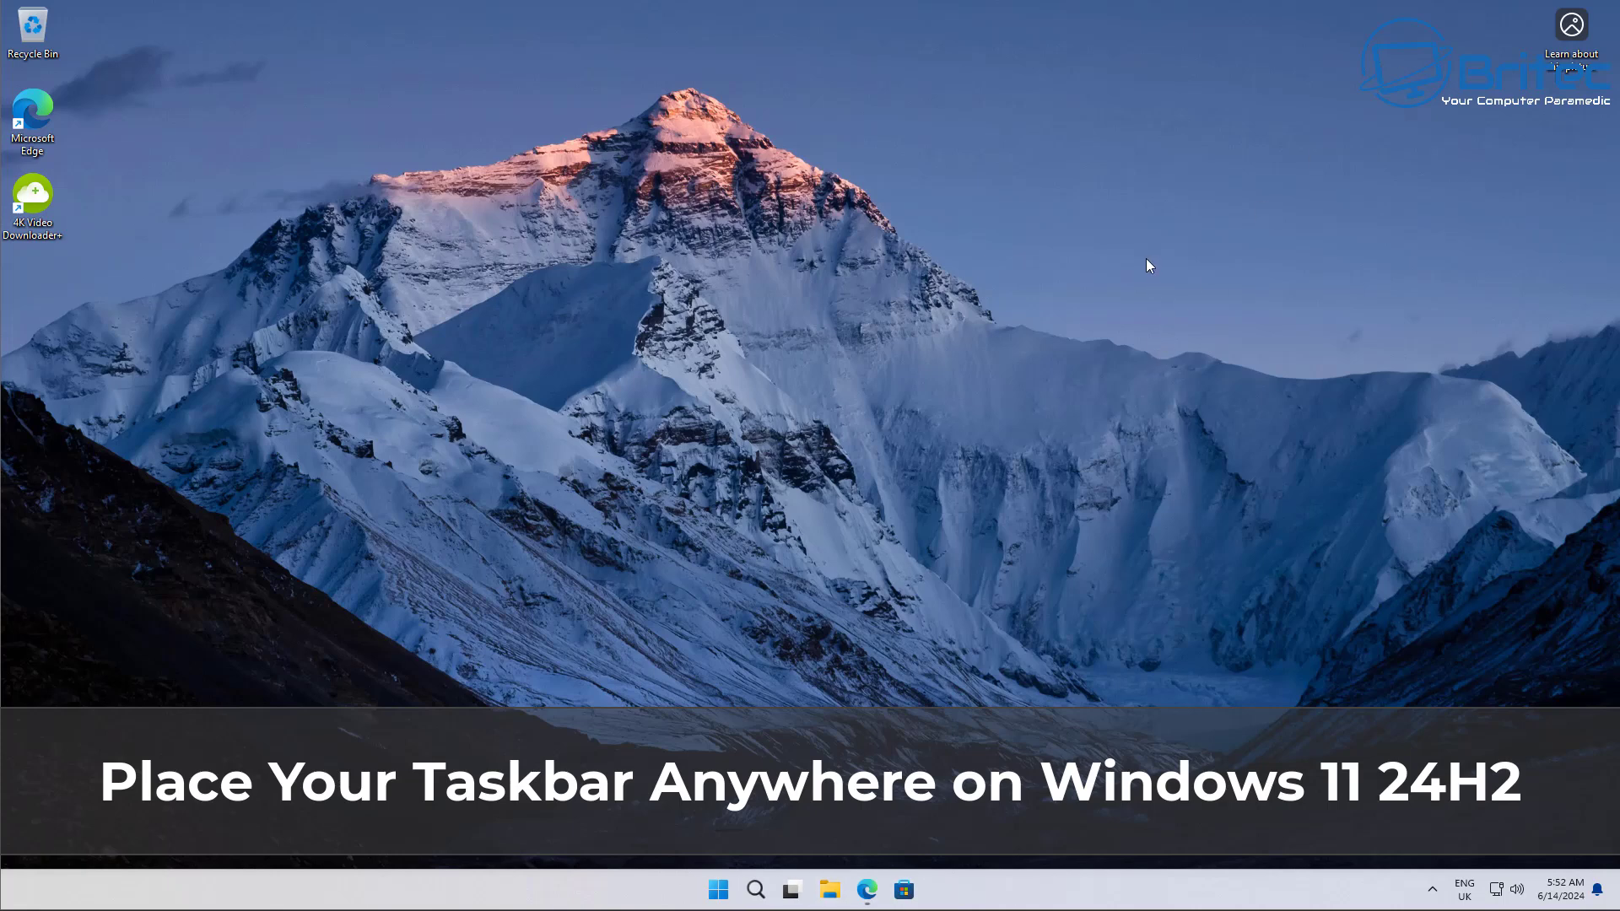
# - Check the Windows version with winver, then close the About Windows dialog
pyautogui.click(725, 893)
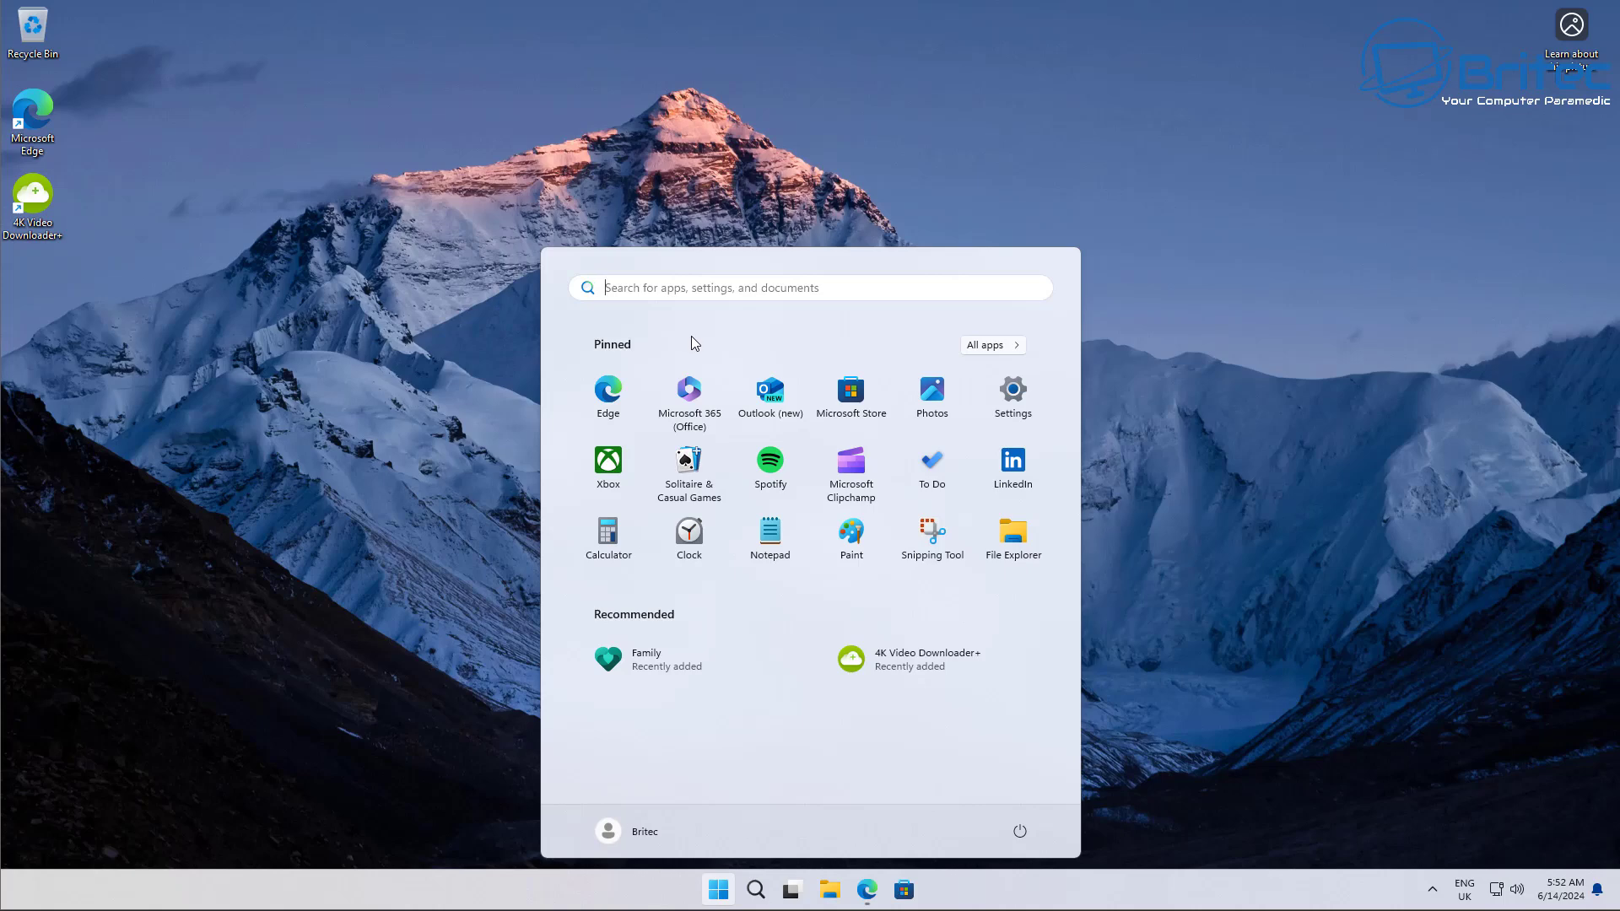
pyautogui.write('winver')
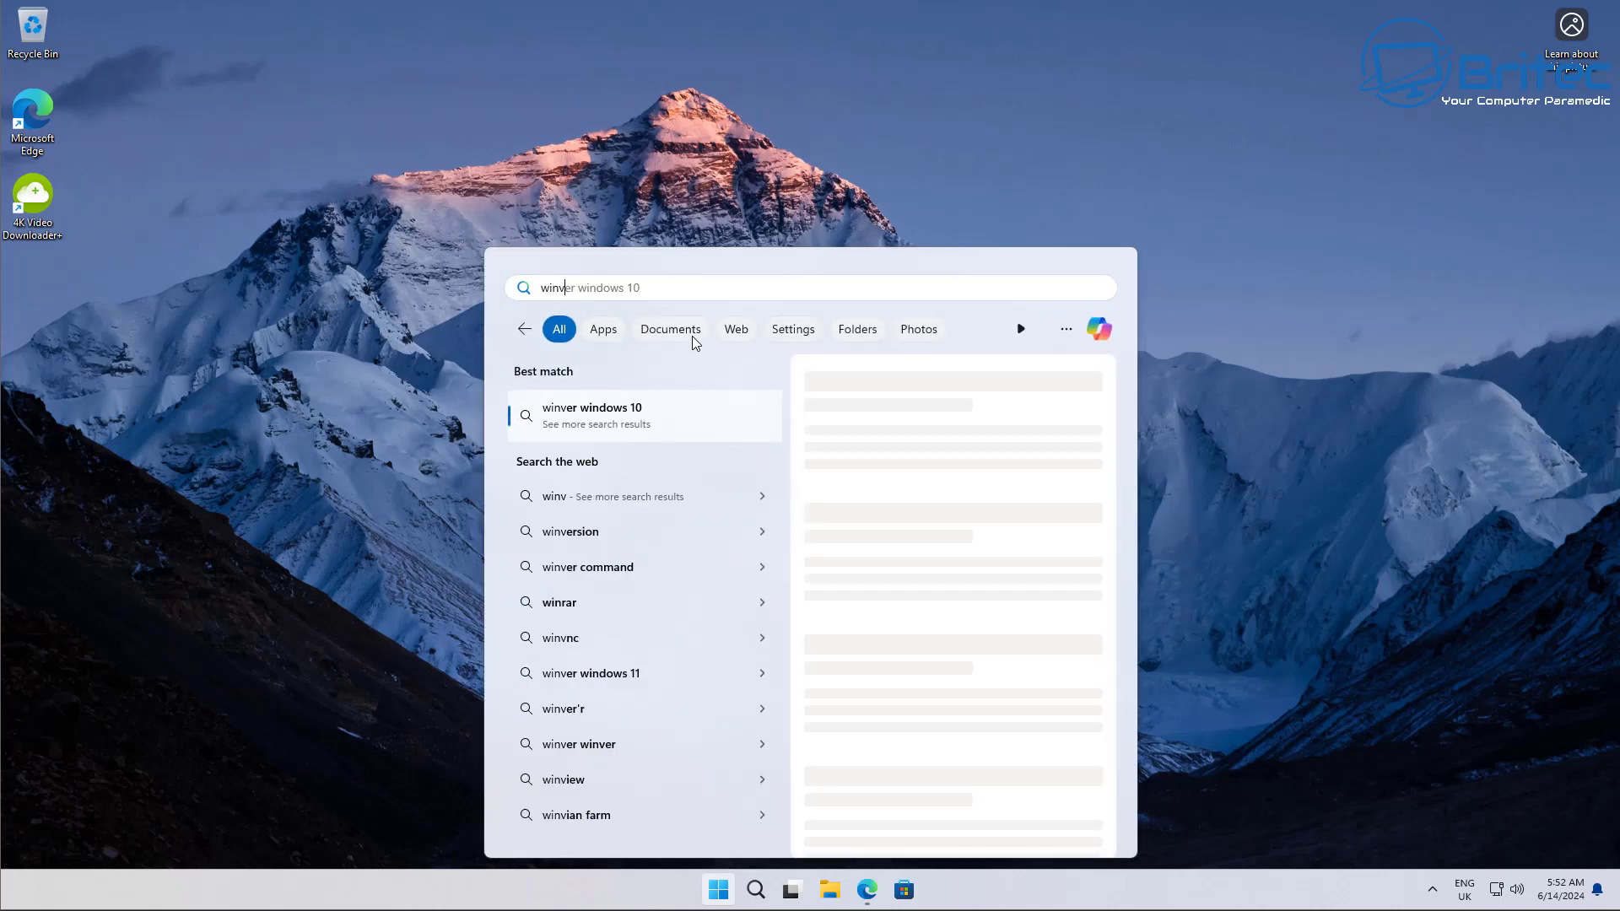
pyautogui.click(727, 413)
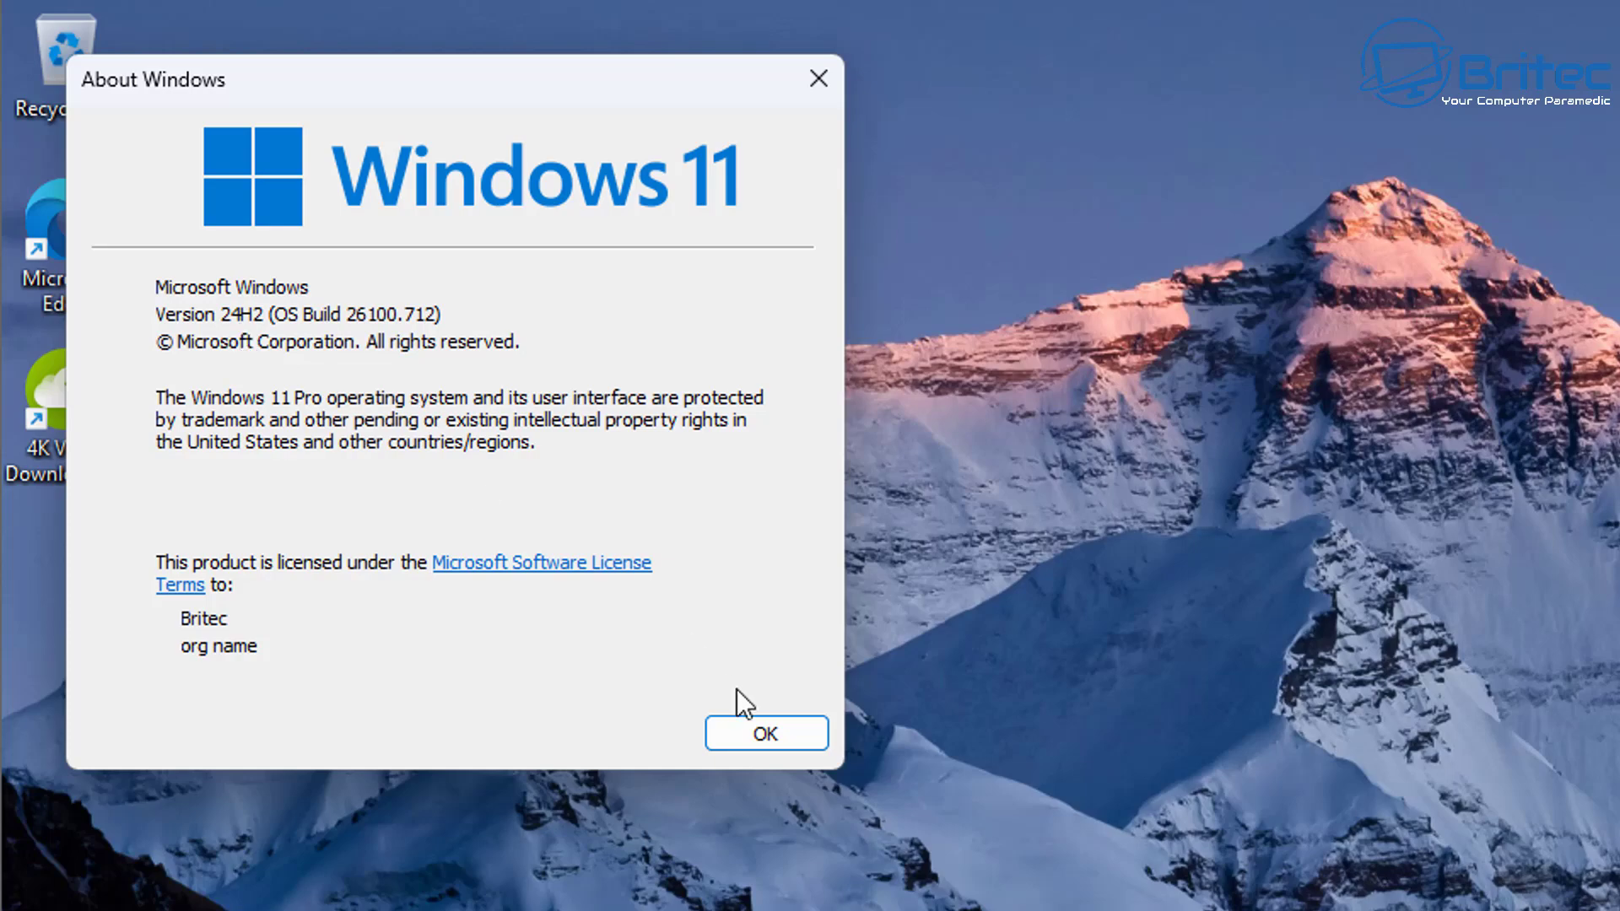
pyautogui.click(768, 731)
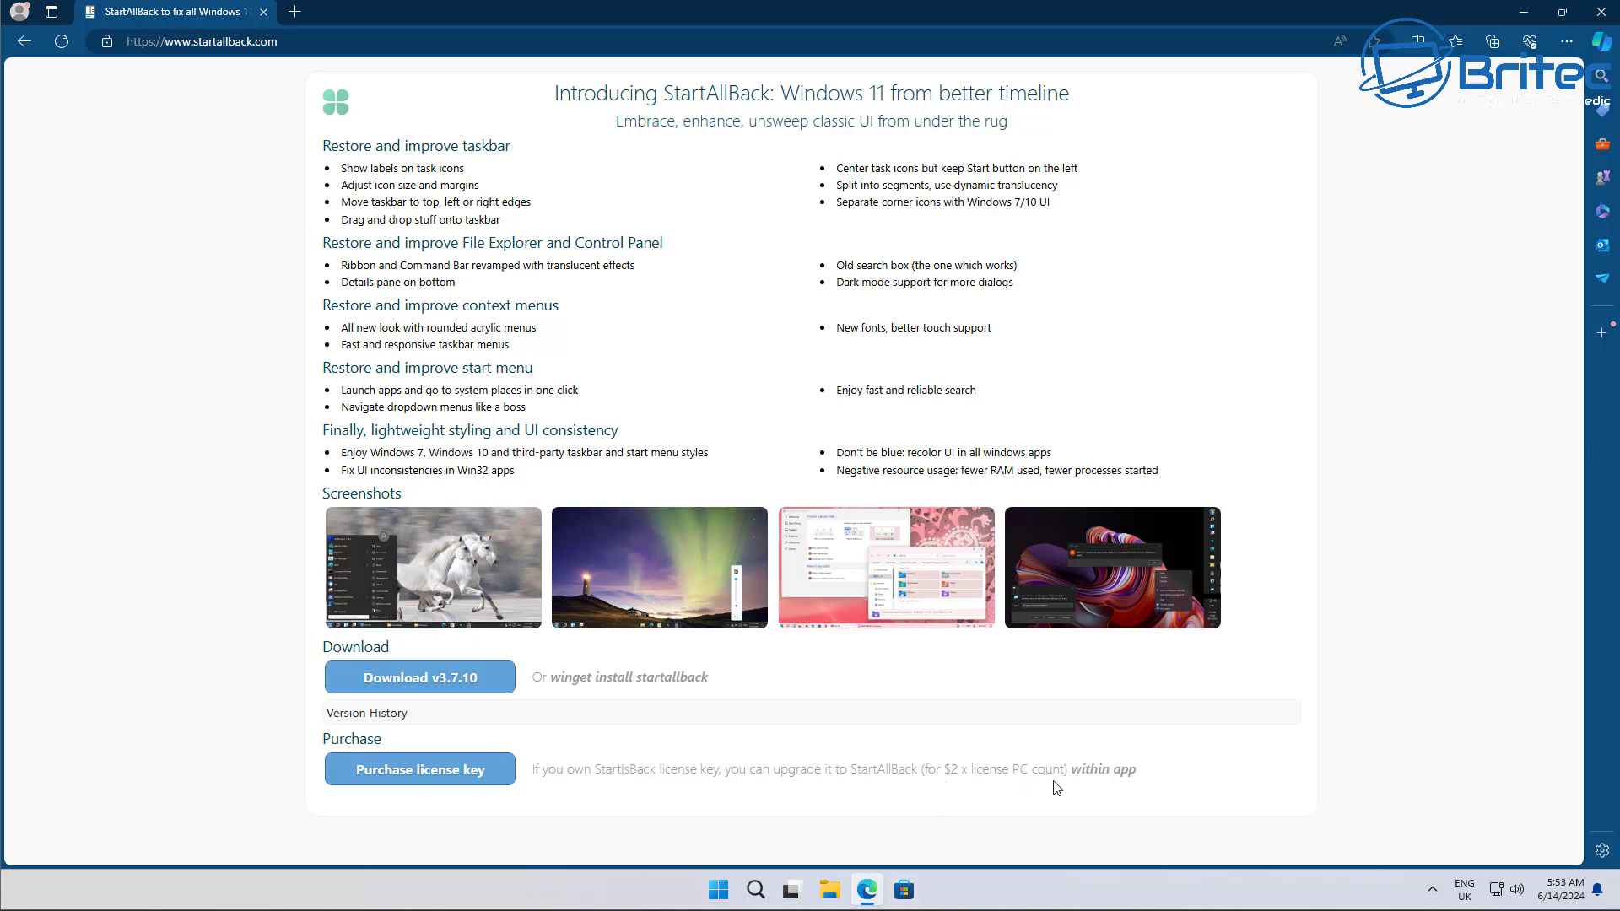
# - Look at the license purchase page, then download StartAllBack v3.7.10 and run the setup
pyautogui.click(470, 770)
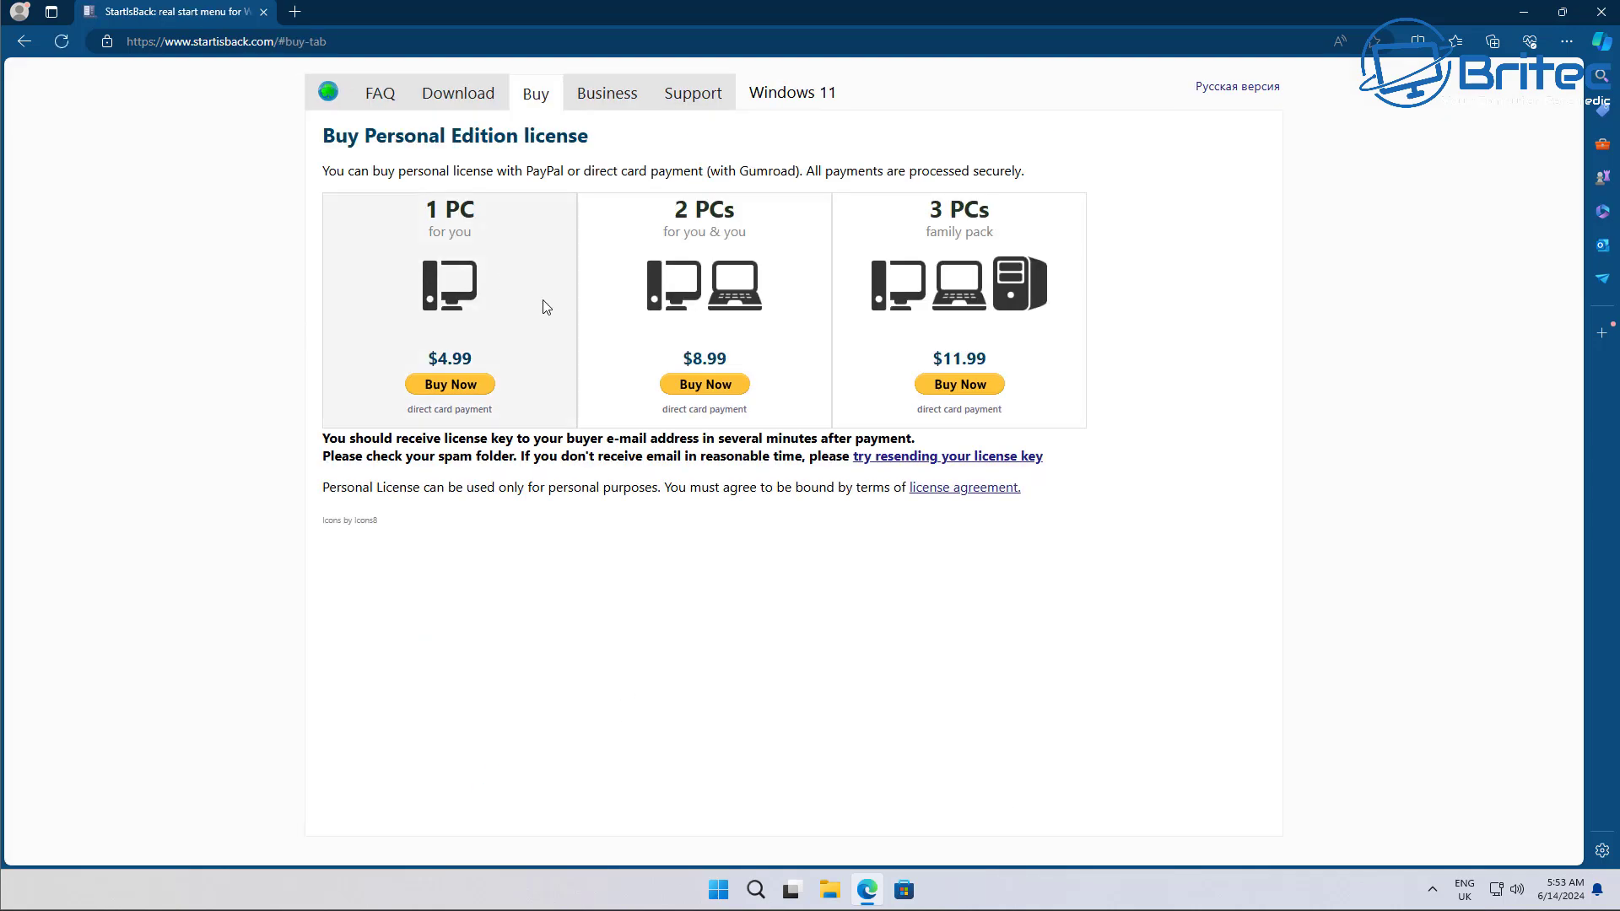
pyautogui.click(24, 42)
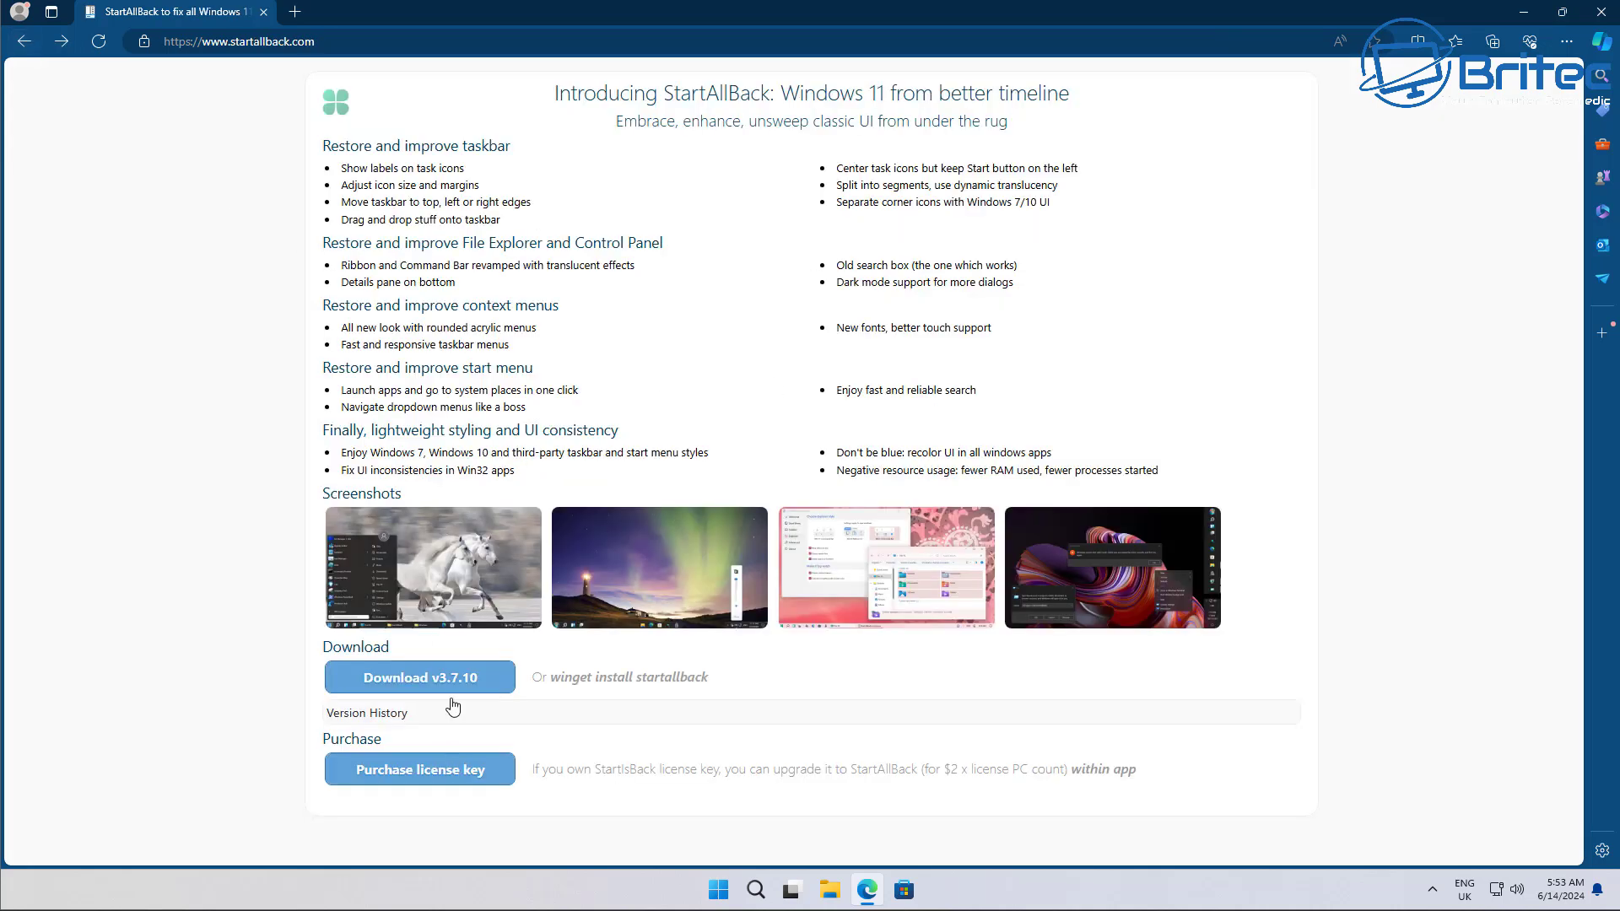
pyautogui.click(451, 679)
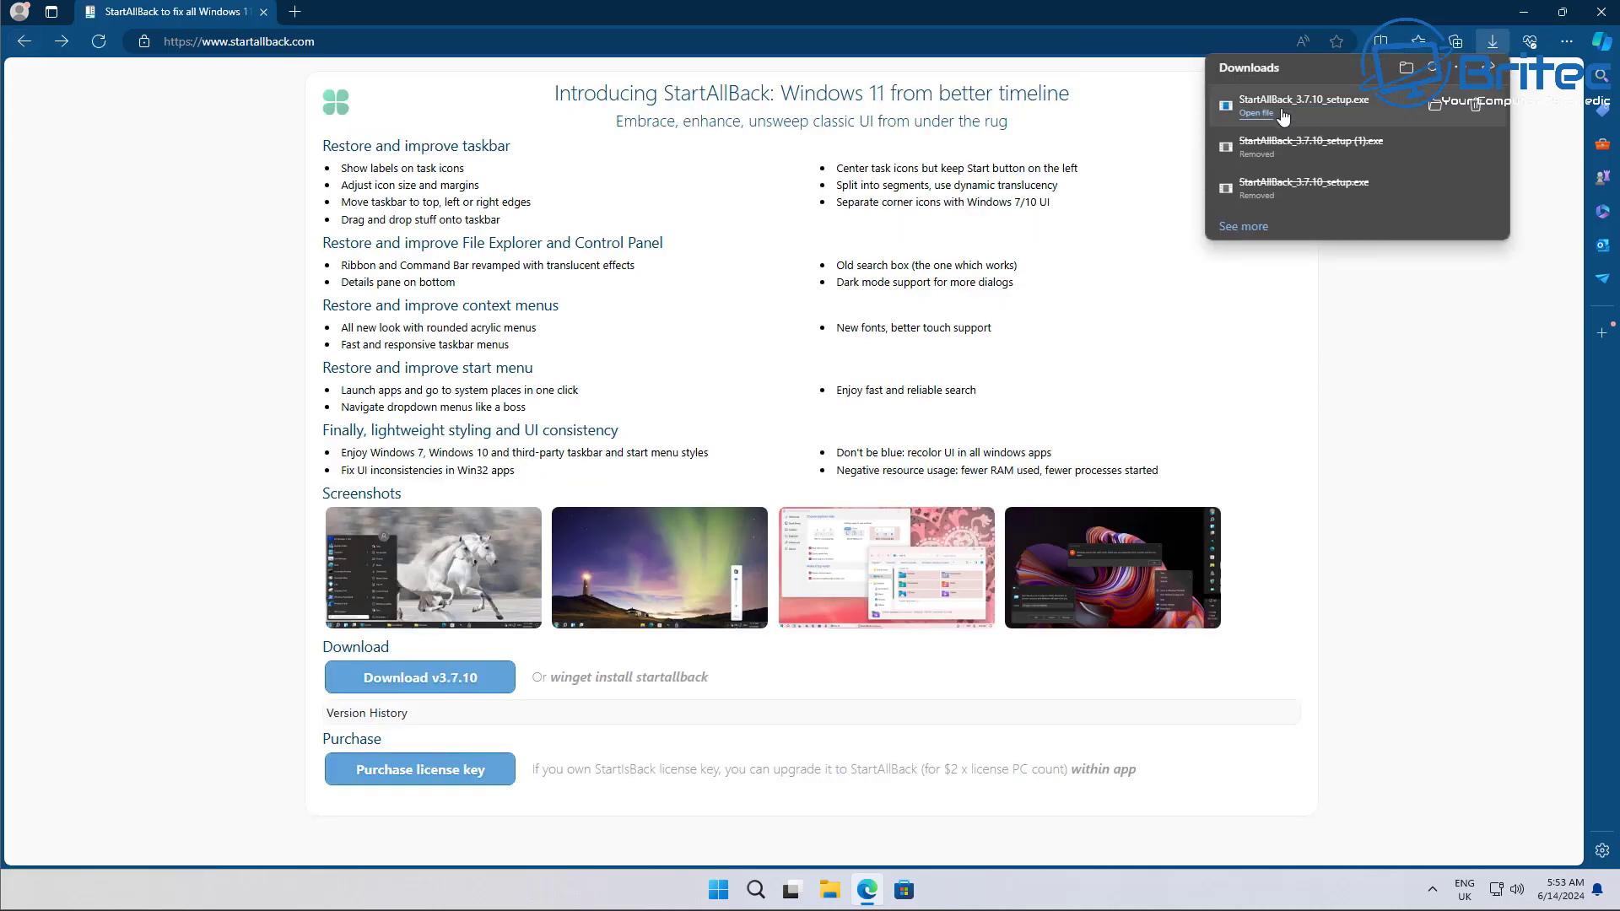
pyautogui.click(1282, 109)
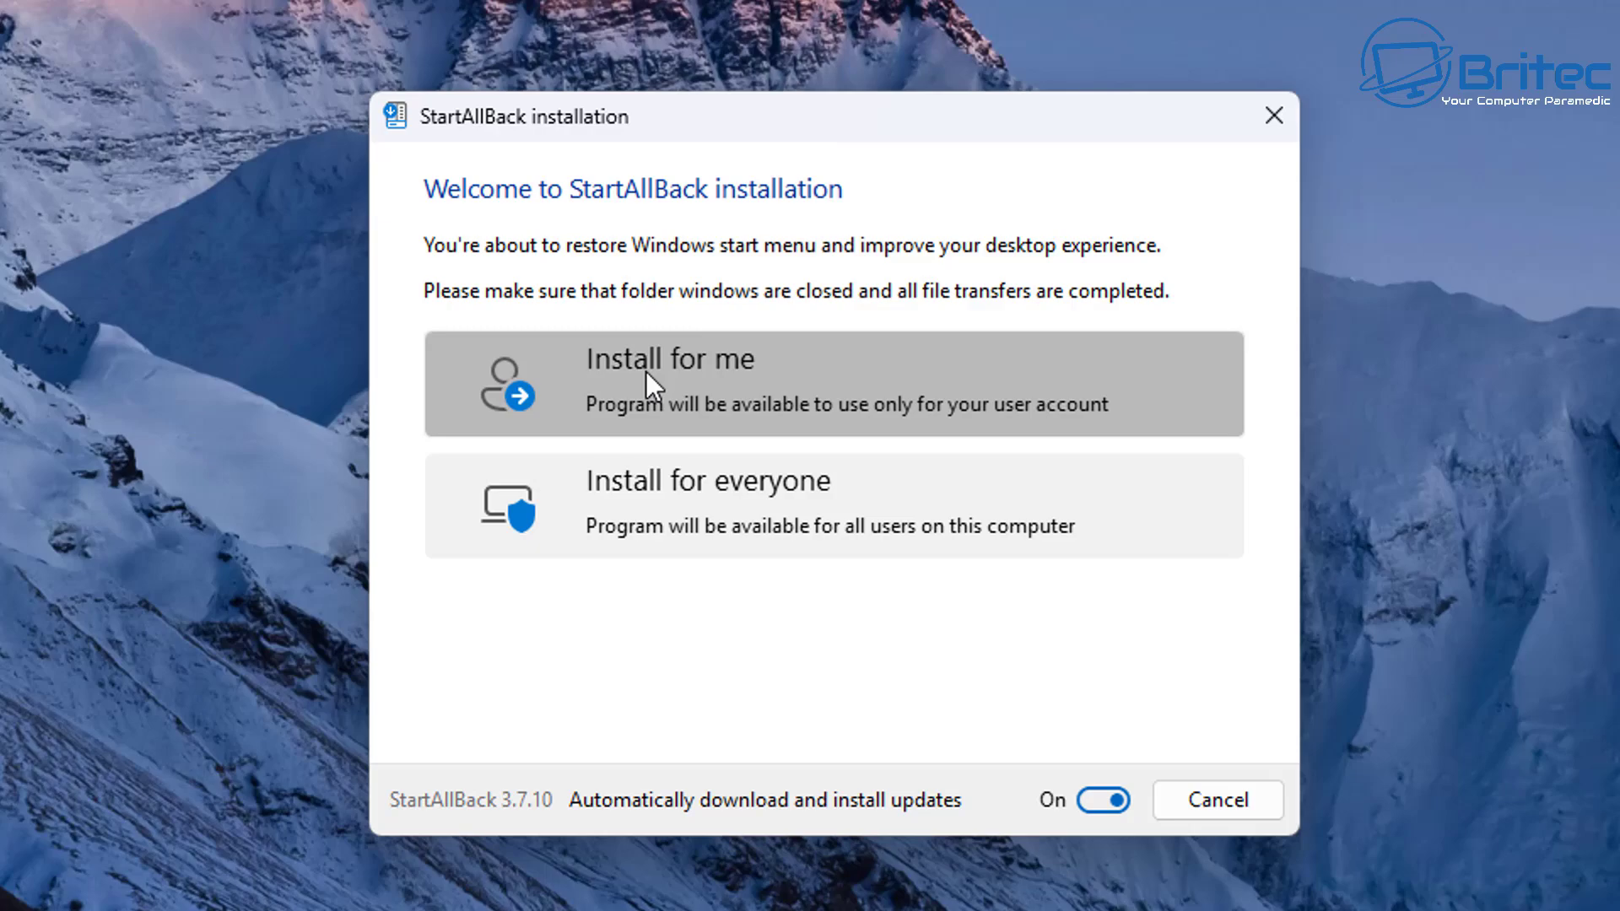
# - Install StartAllBack for all users and apply the Proper 11 theme, previewing its Start menu
pyautogui.click(637, 540)
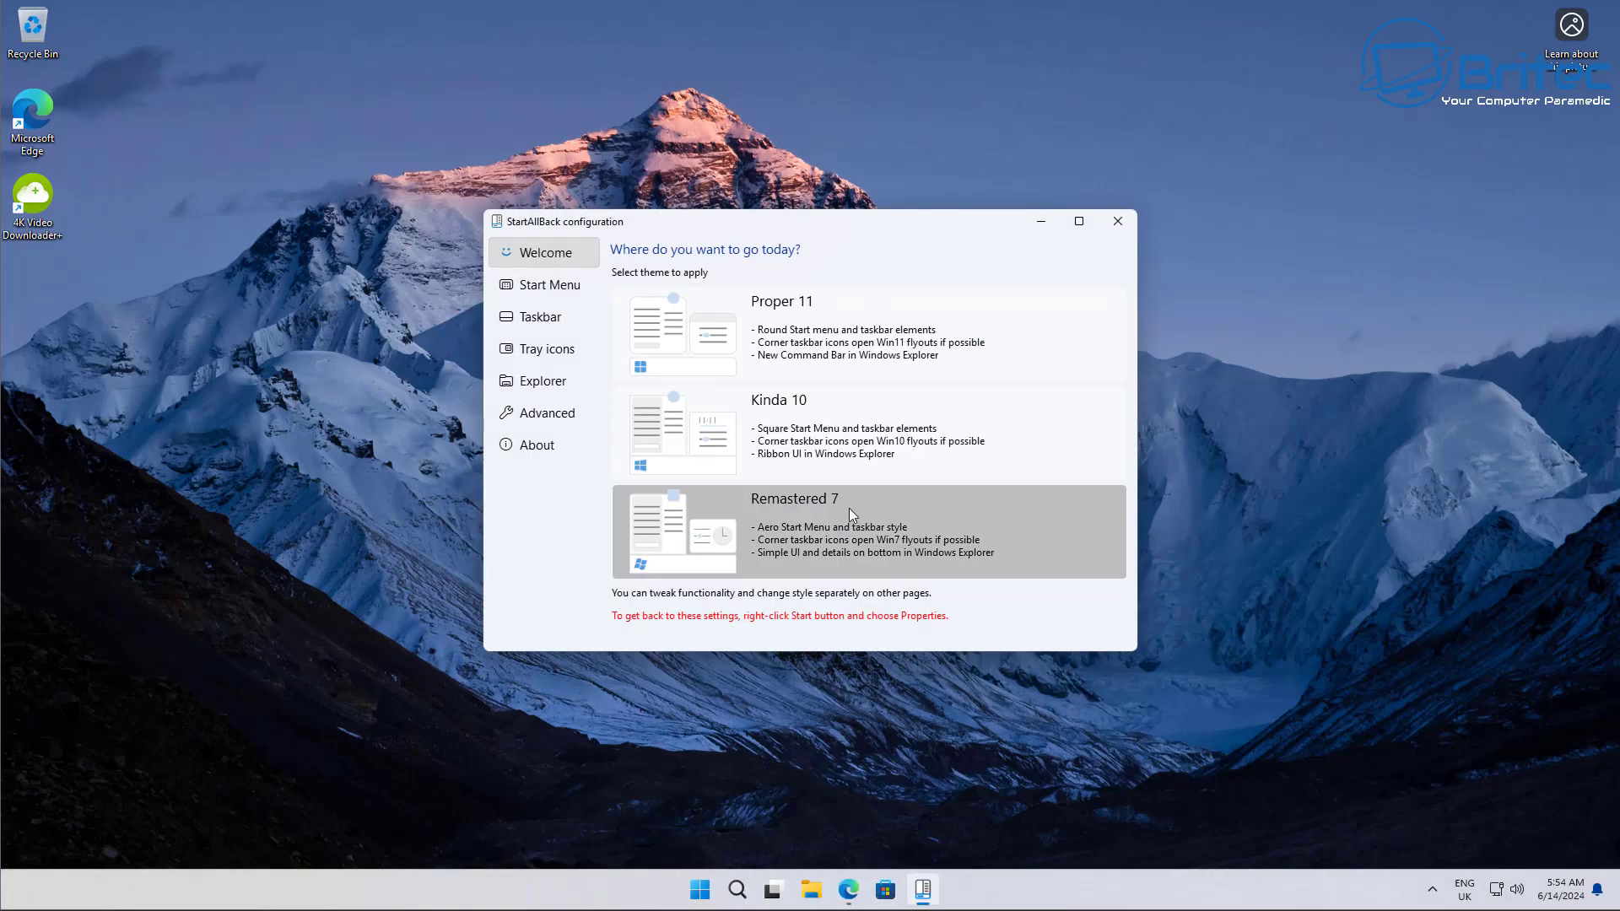
pyautogui.click(785, 308)
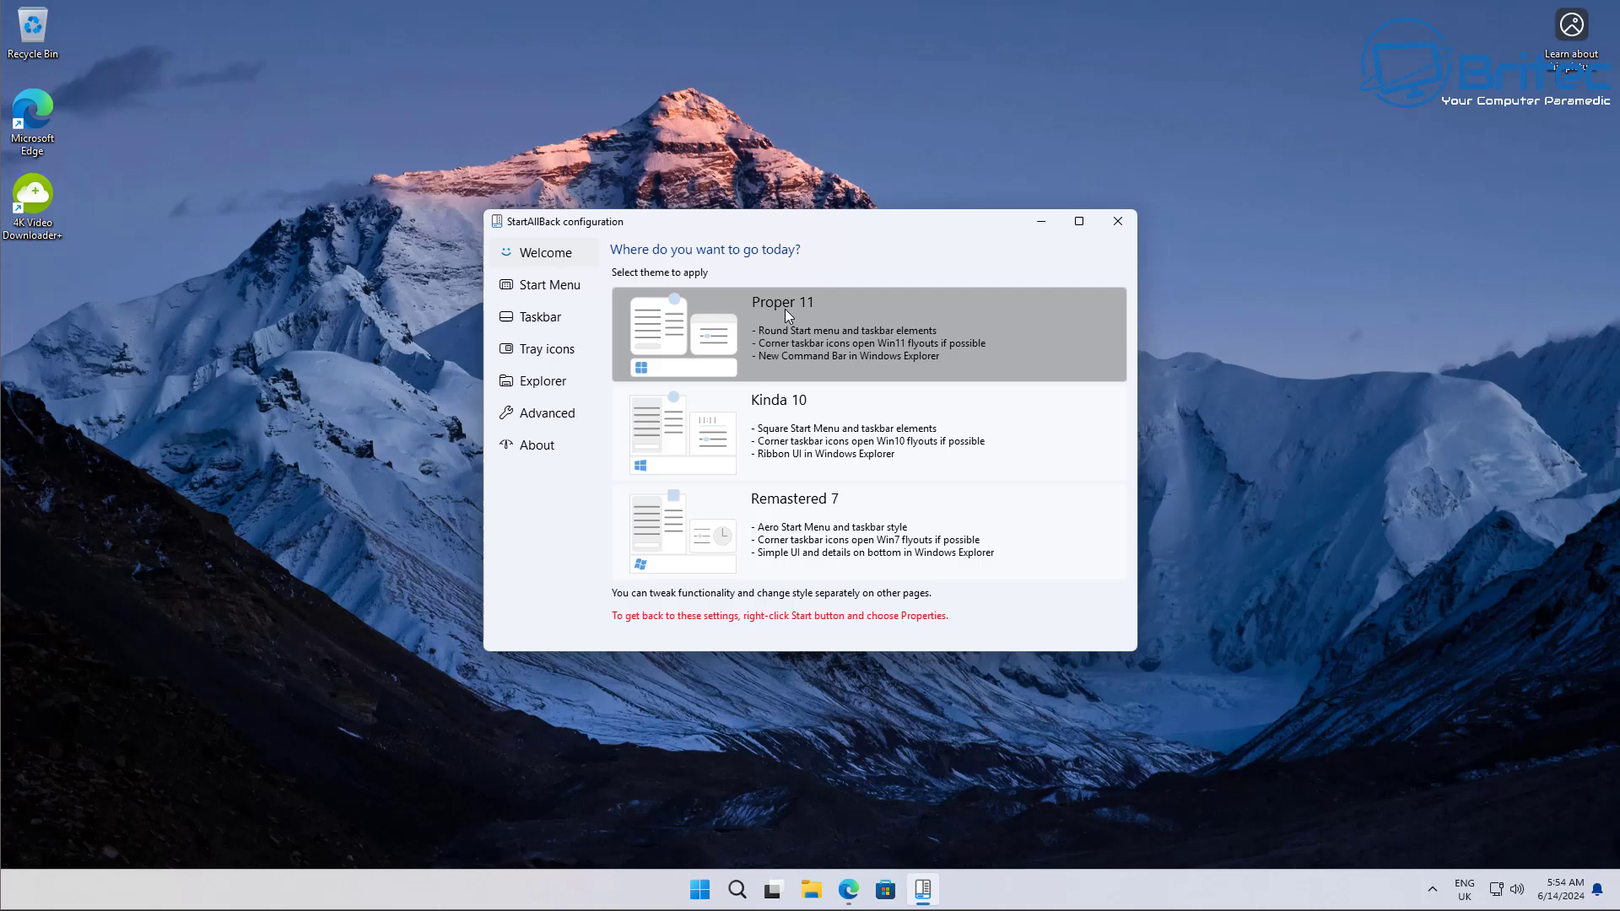
pyautogui.click(695, 896)
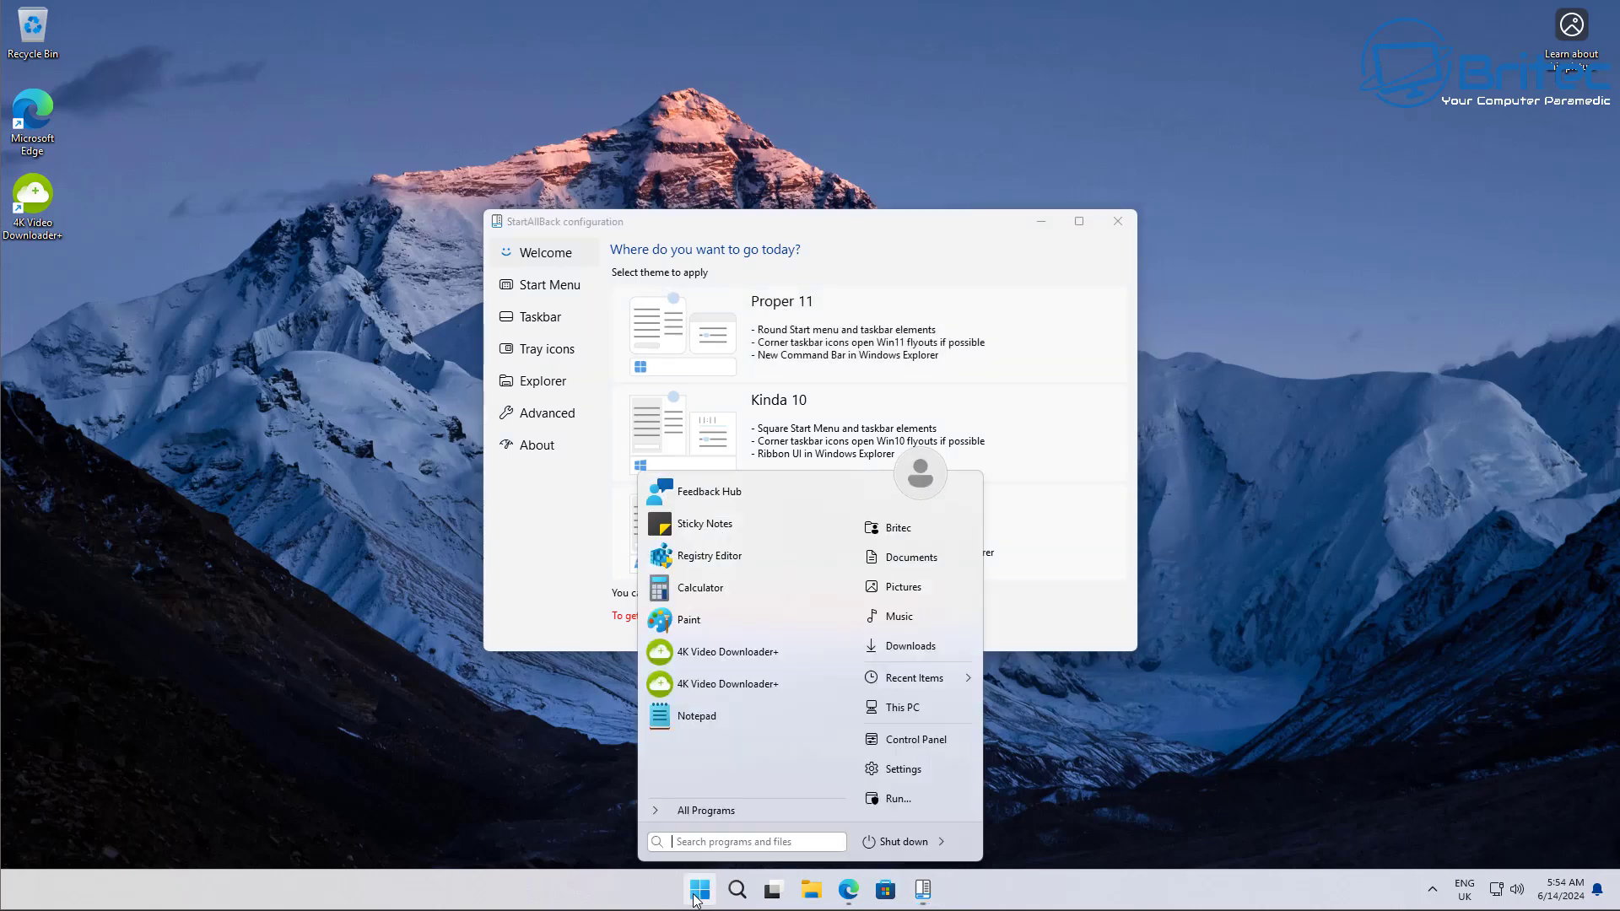
pyautogui.click(695, 895)
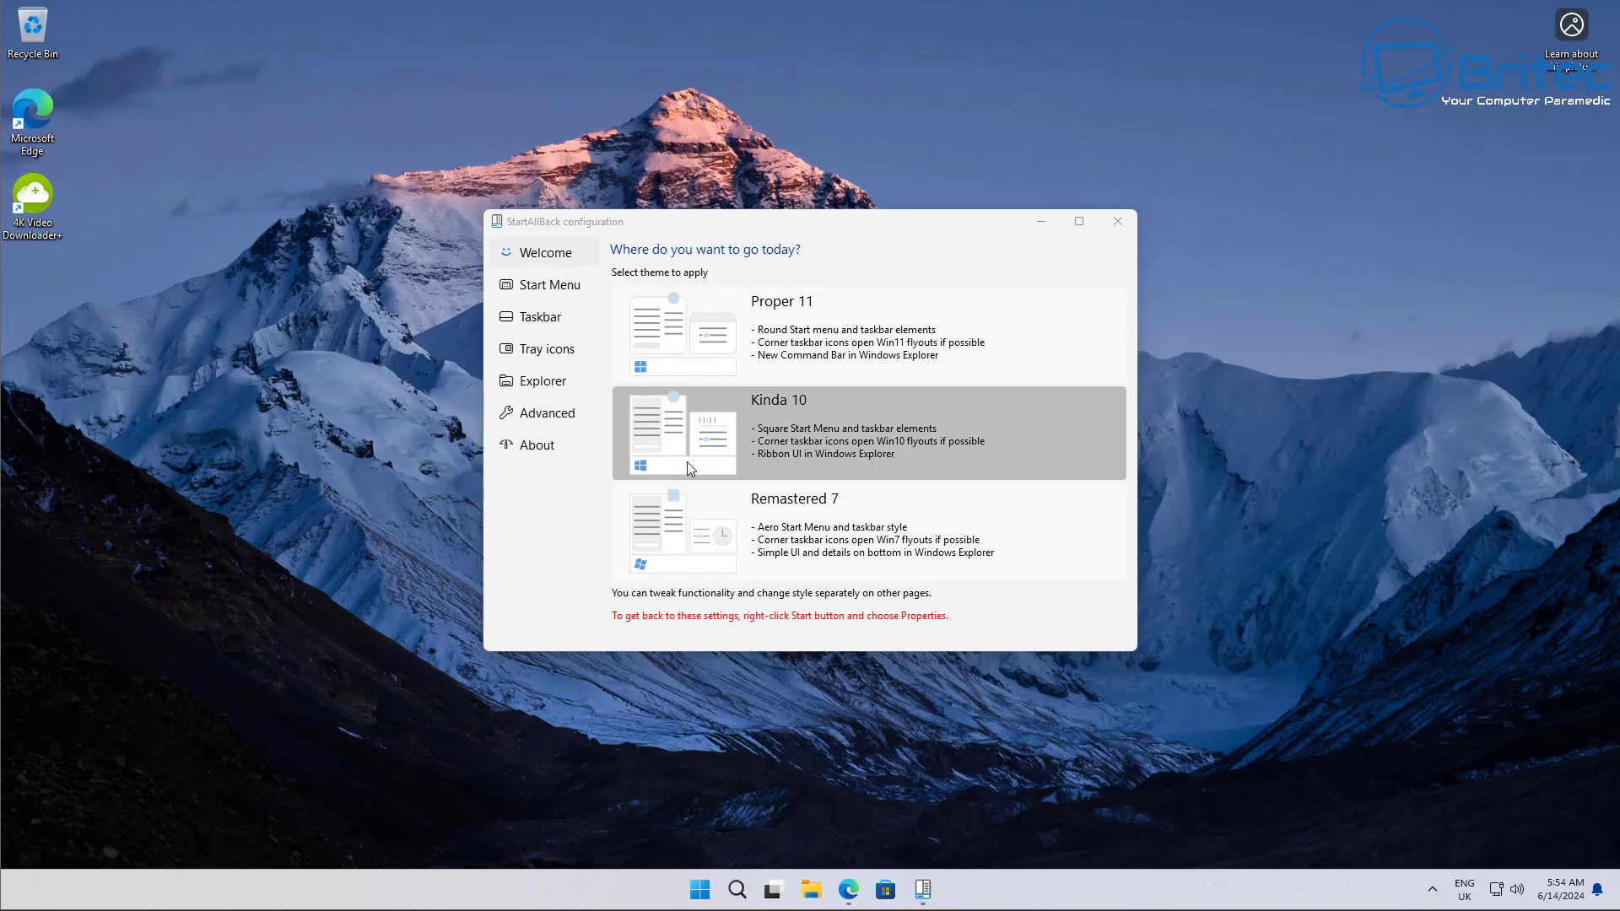
# - Try the Kinda 10 theme and preview its Start menu
pyautogui.click(687, 462)
pyautogui.click(700, 889)
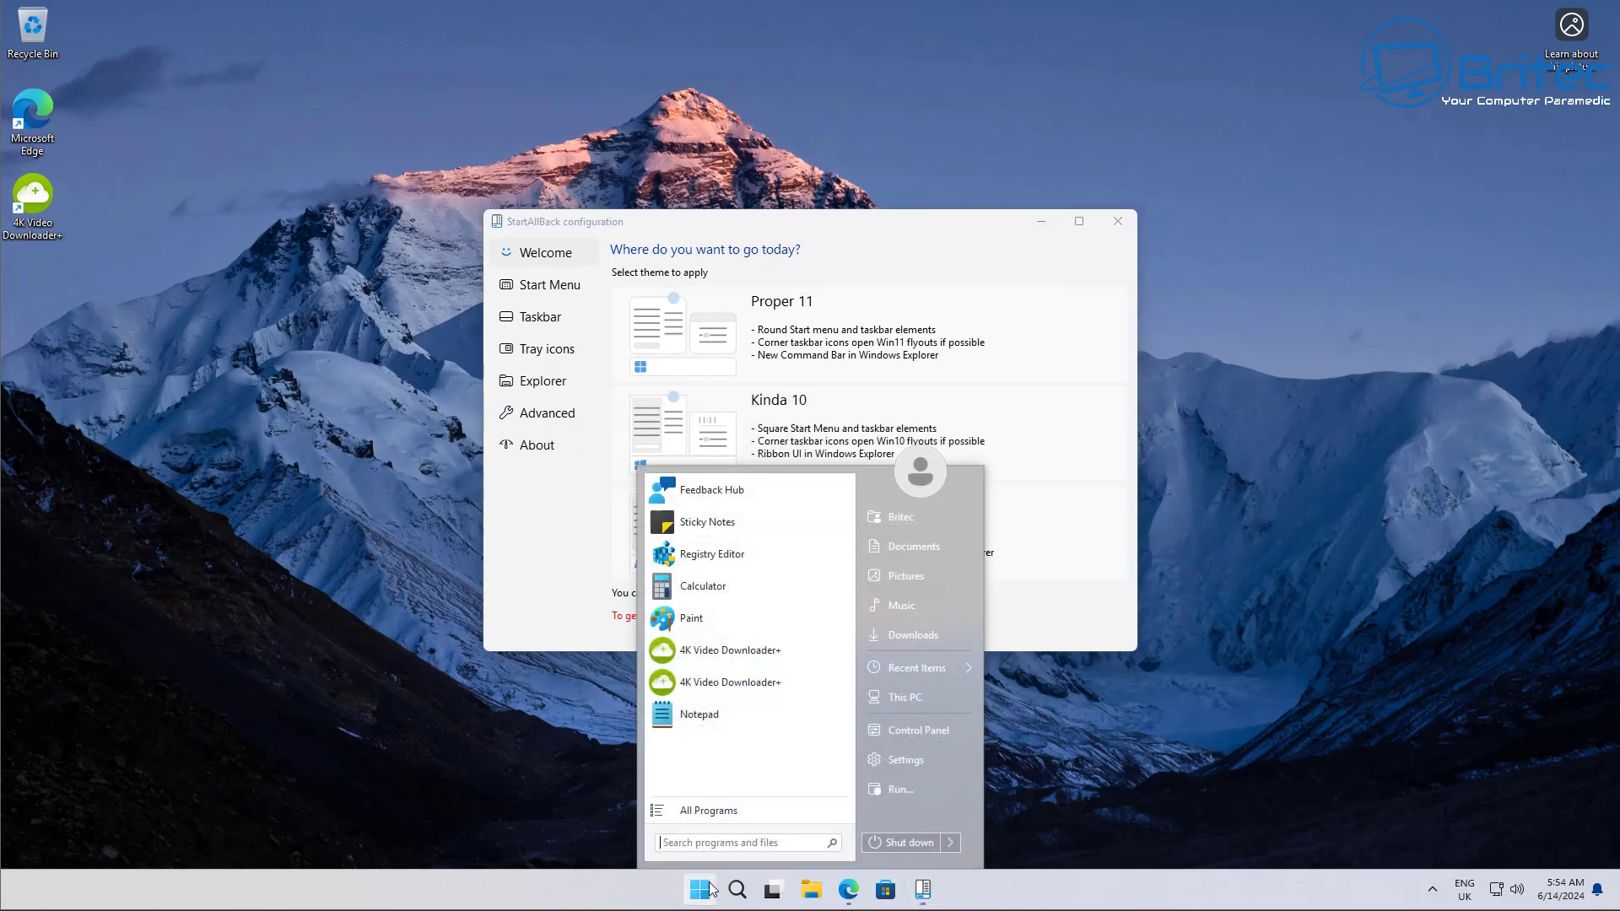
pyautogui.click(699, 890)
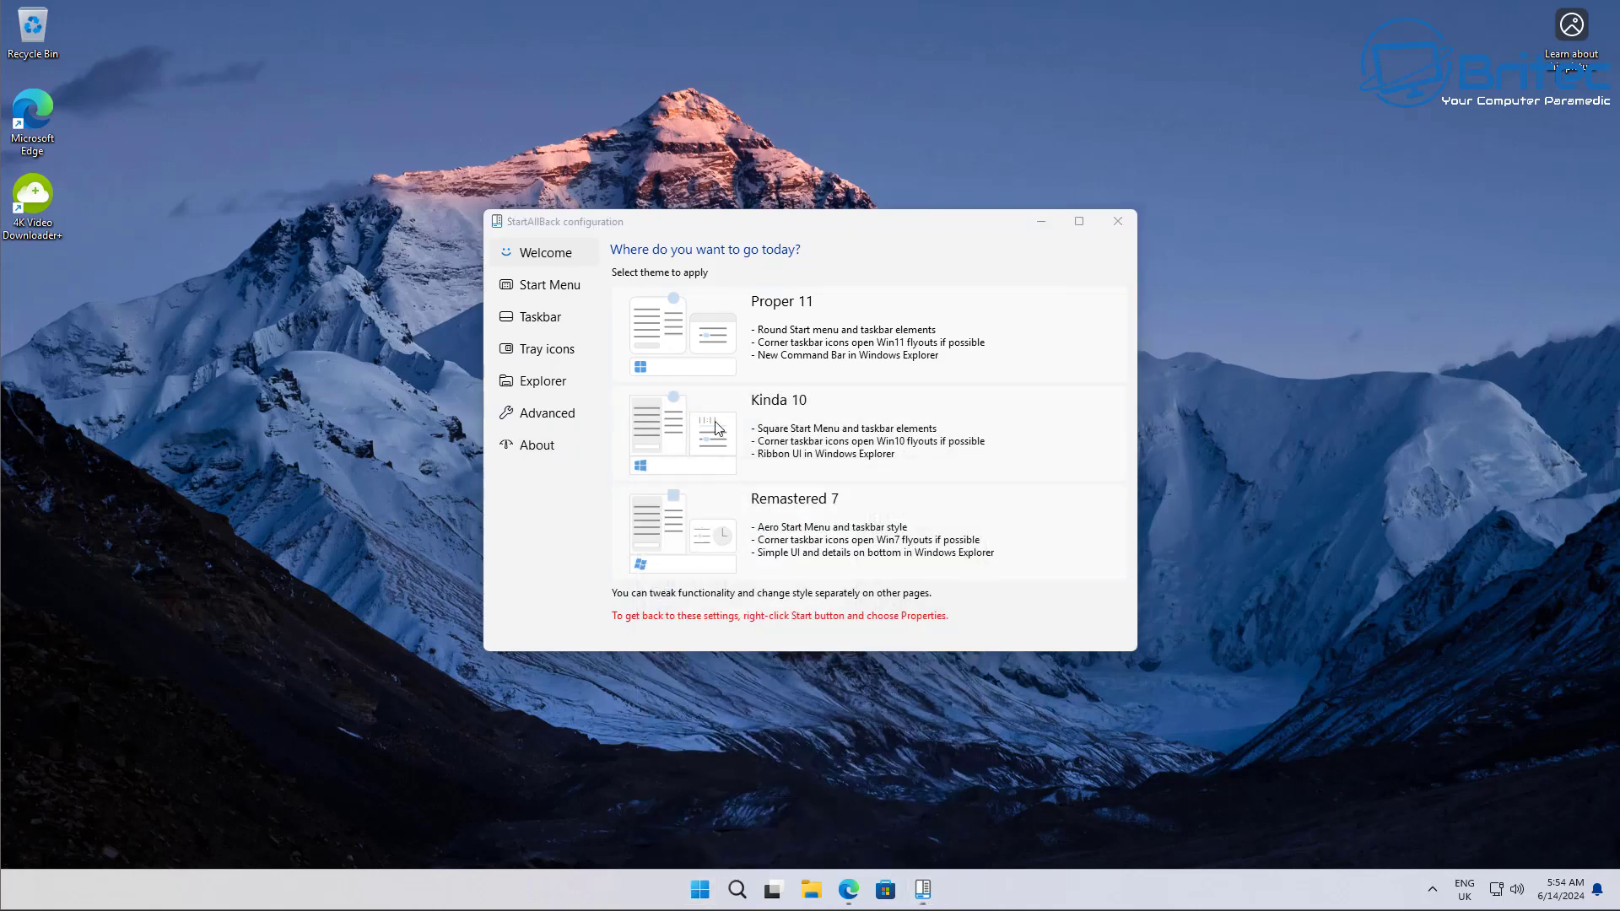
# - Reapply Proper 11, turn on the enhanced classic taskbar, and open Settings from the classic Start menu
pyautogui.click(775, 327)
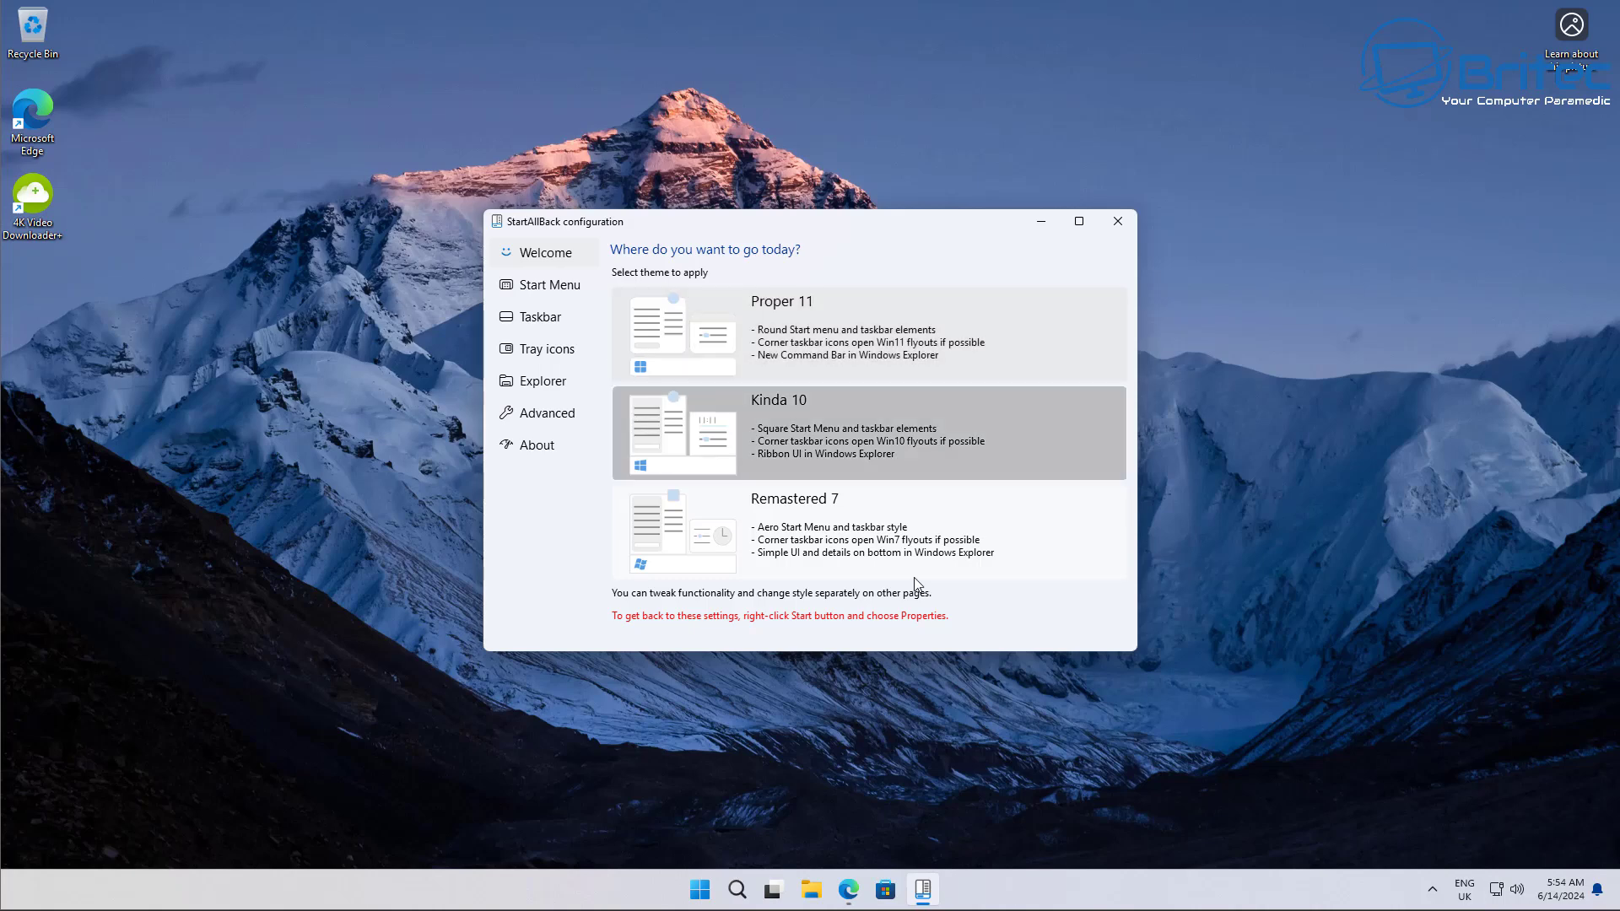
pyautogui.click(534, 326)
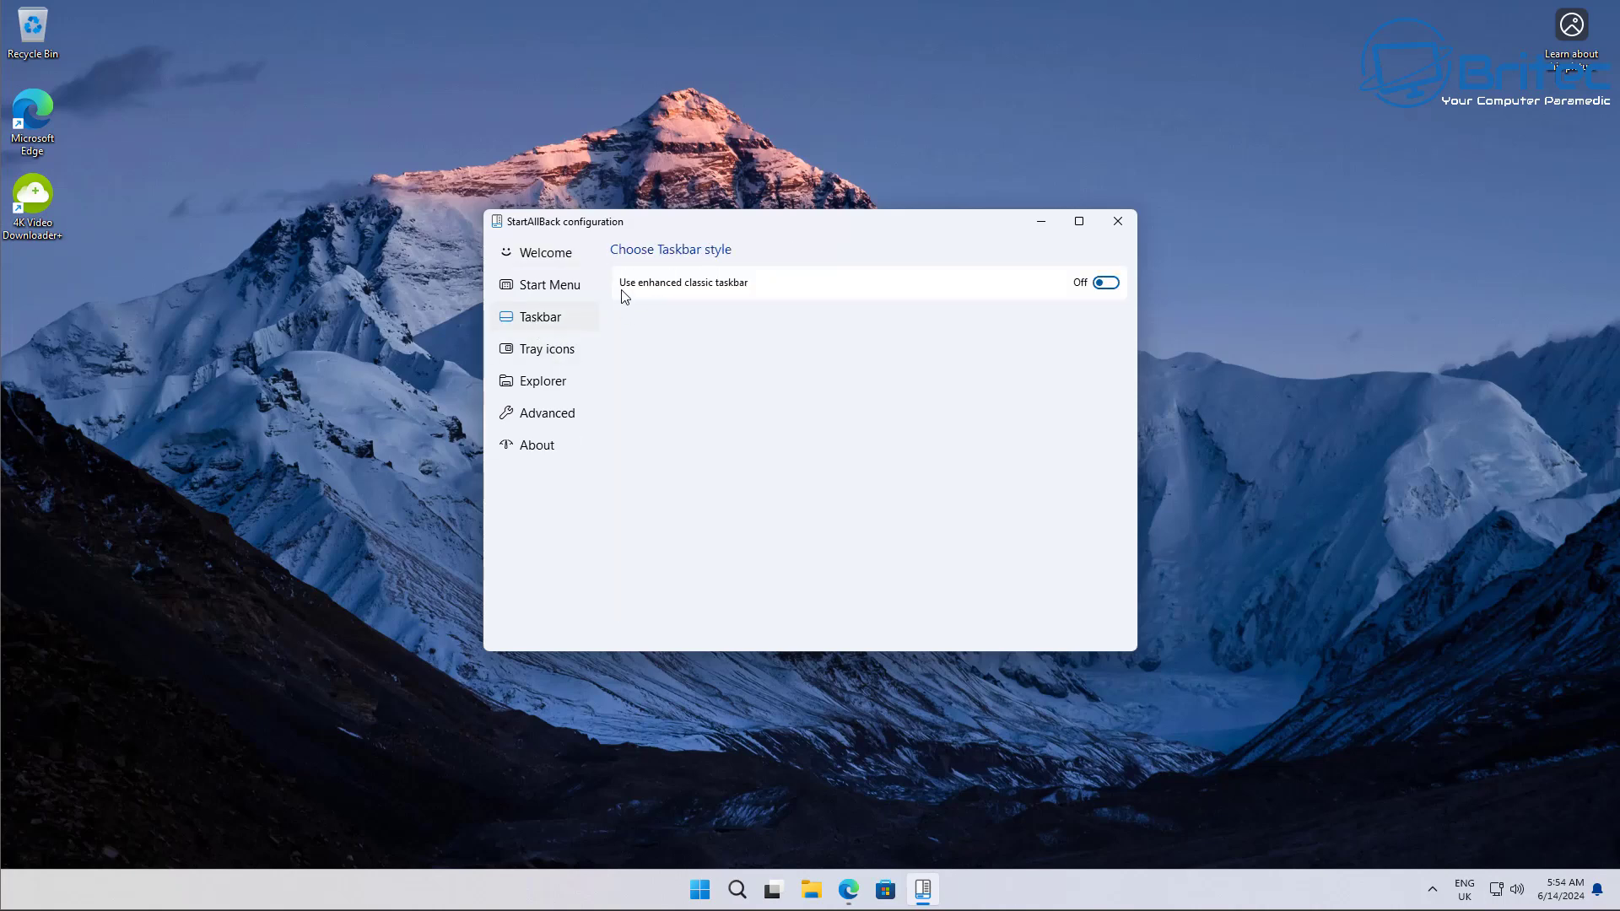
pyautogui.click(1107, 289)
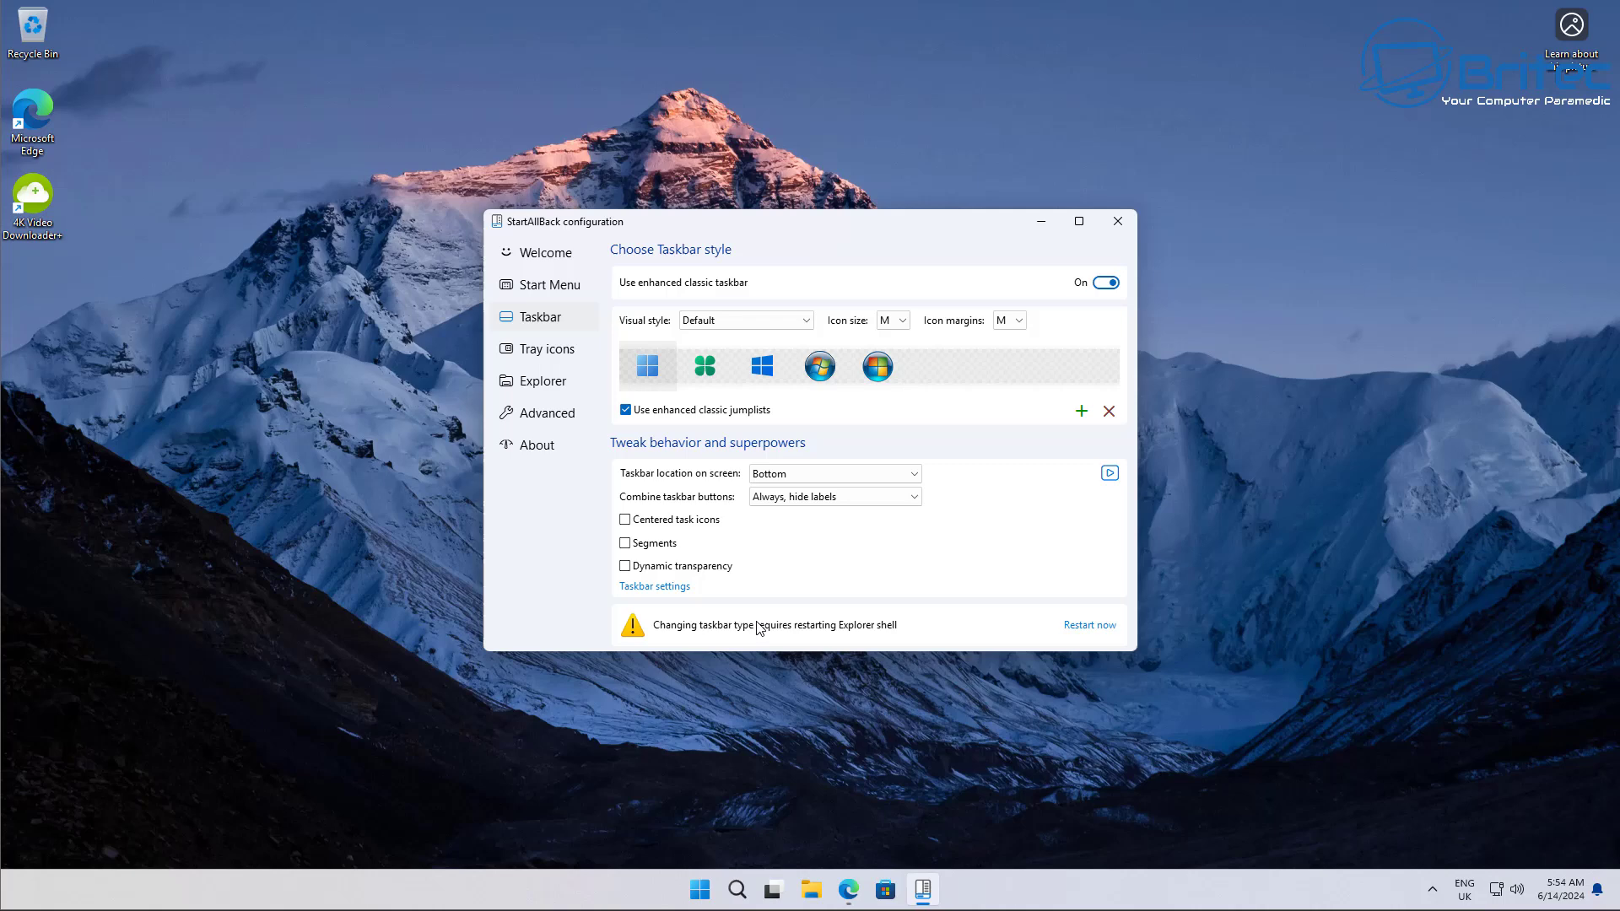
pyautogui.click(1038, 223)
pyautogui.click(688, 894)
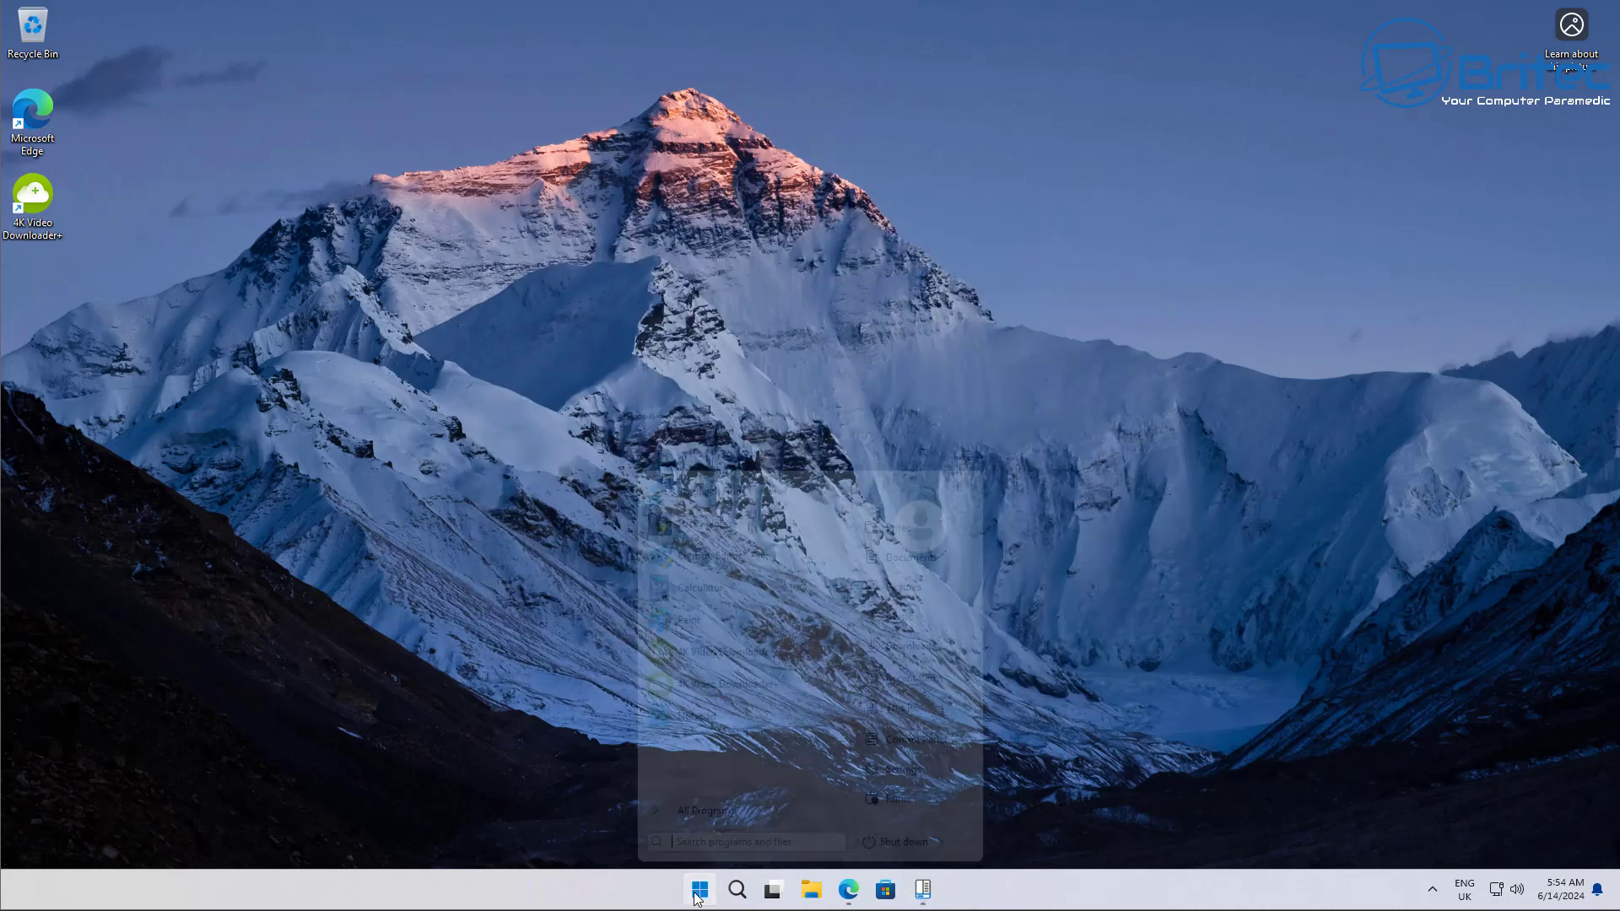
pyautogui.click(901, 766)
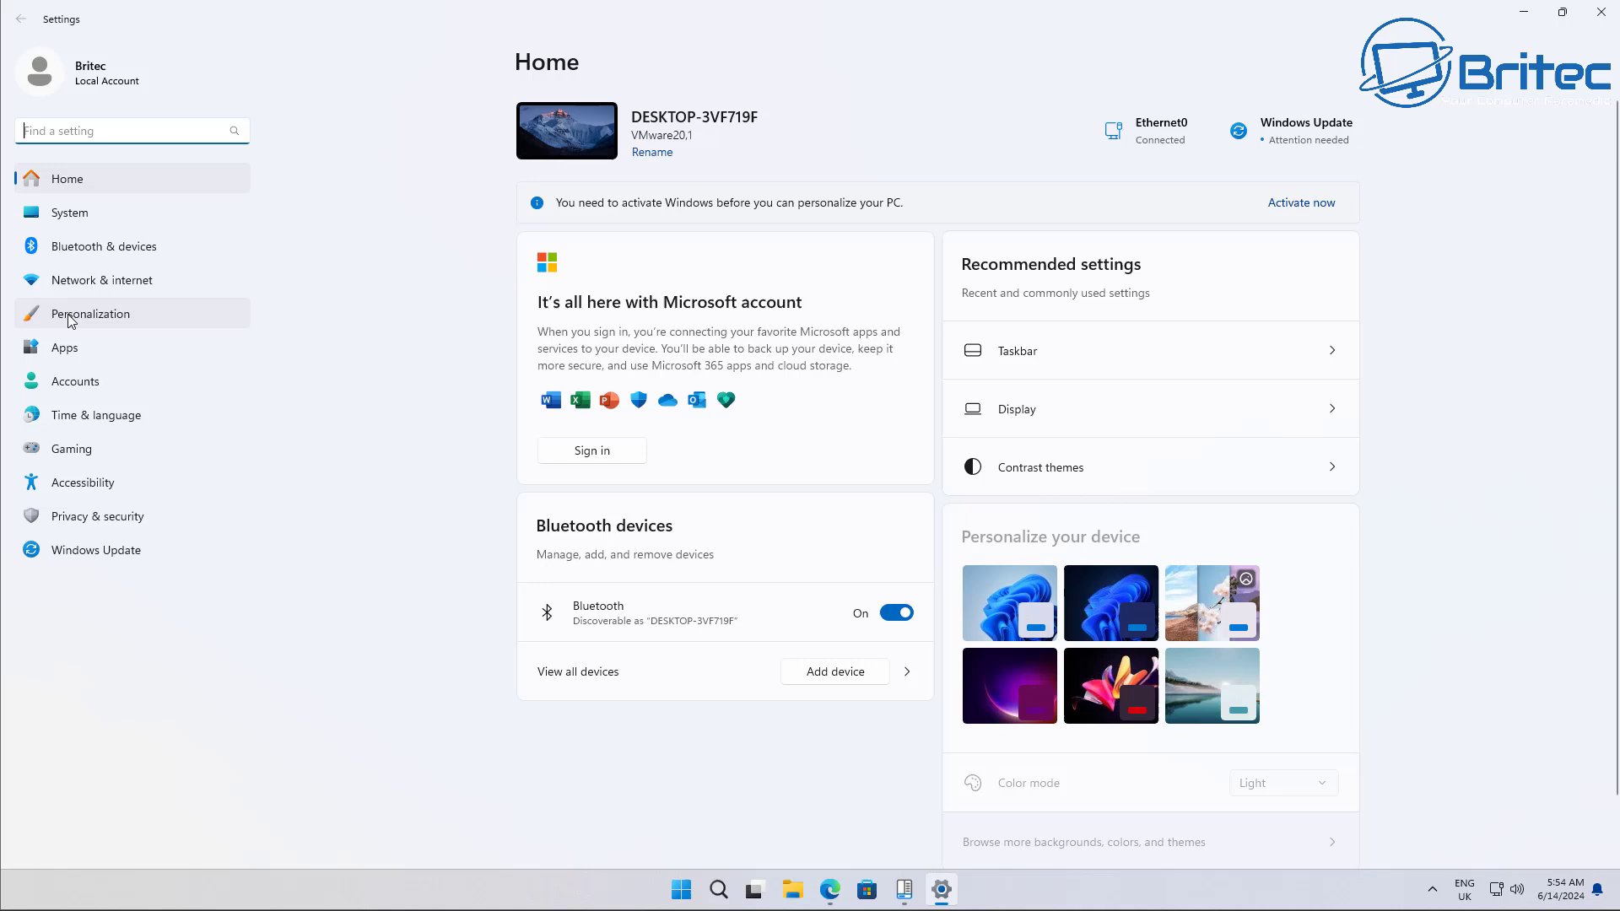
# - Turn off Task view under Personalization > Taskbar and close Settings
pyautogui.click(152, 314)
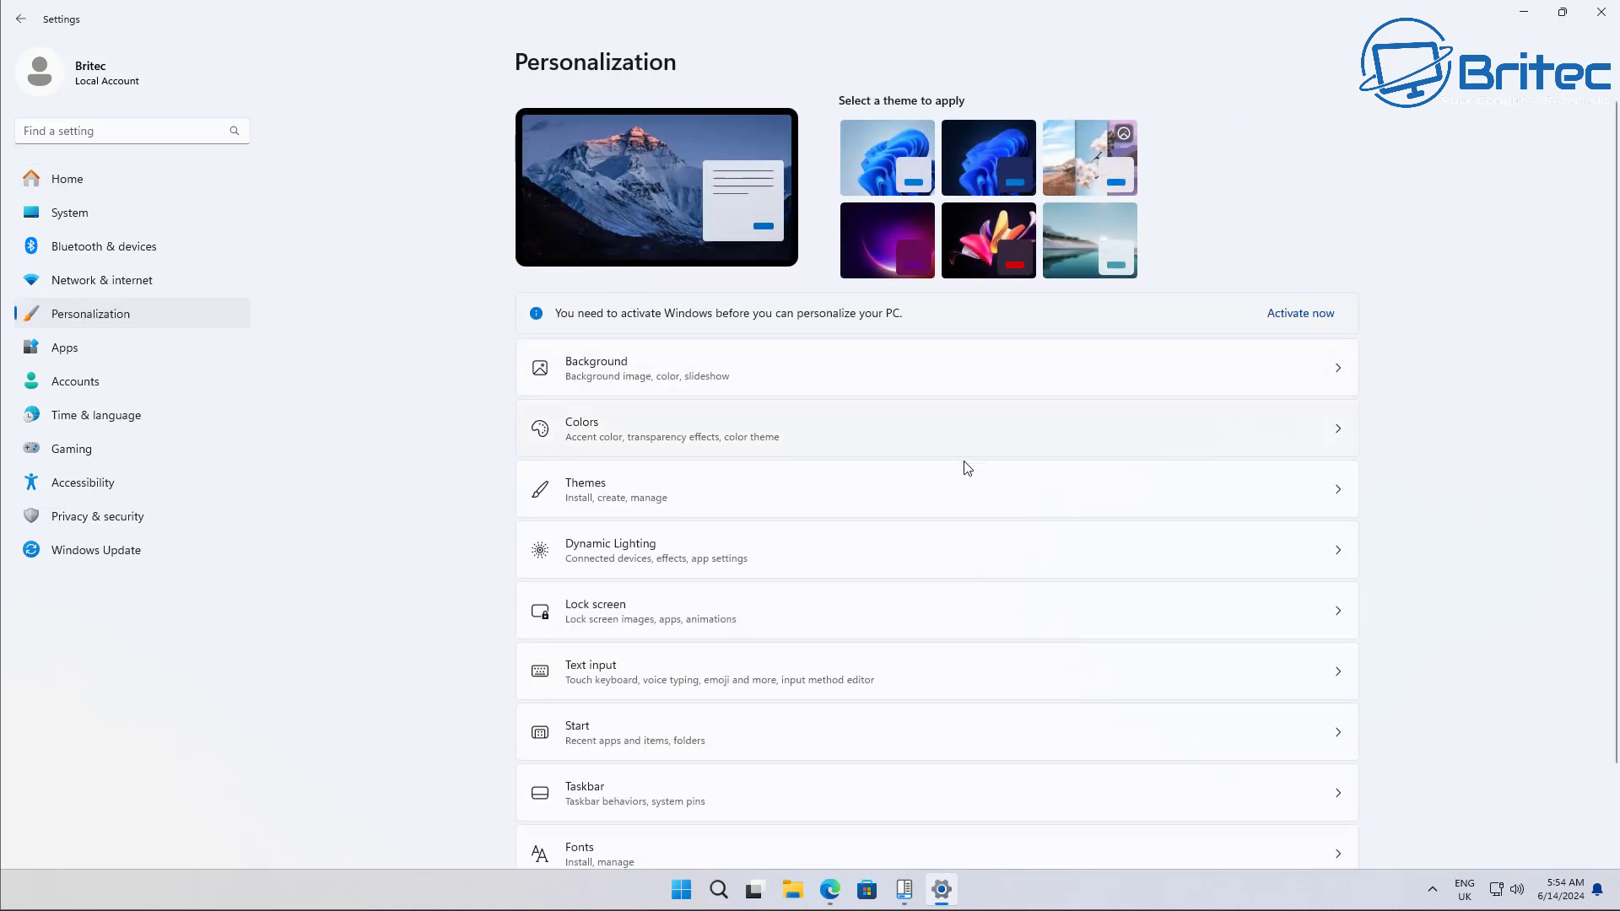
pyautogui.scroll(-3, 962, 466)
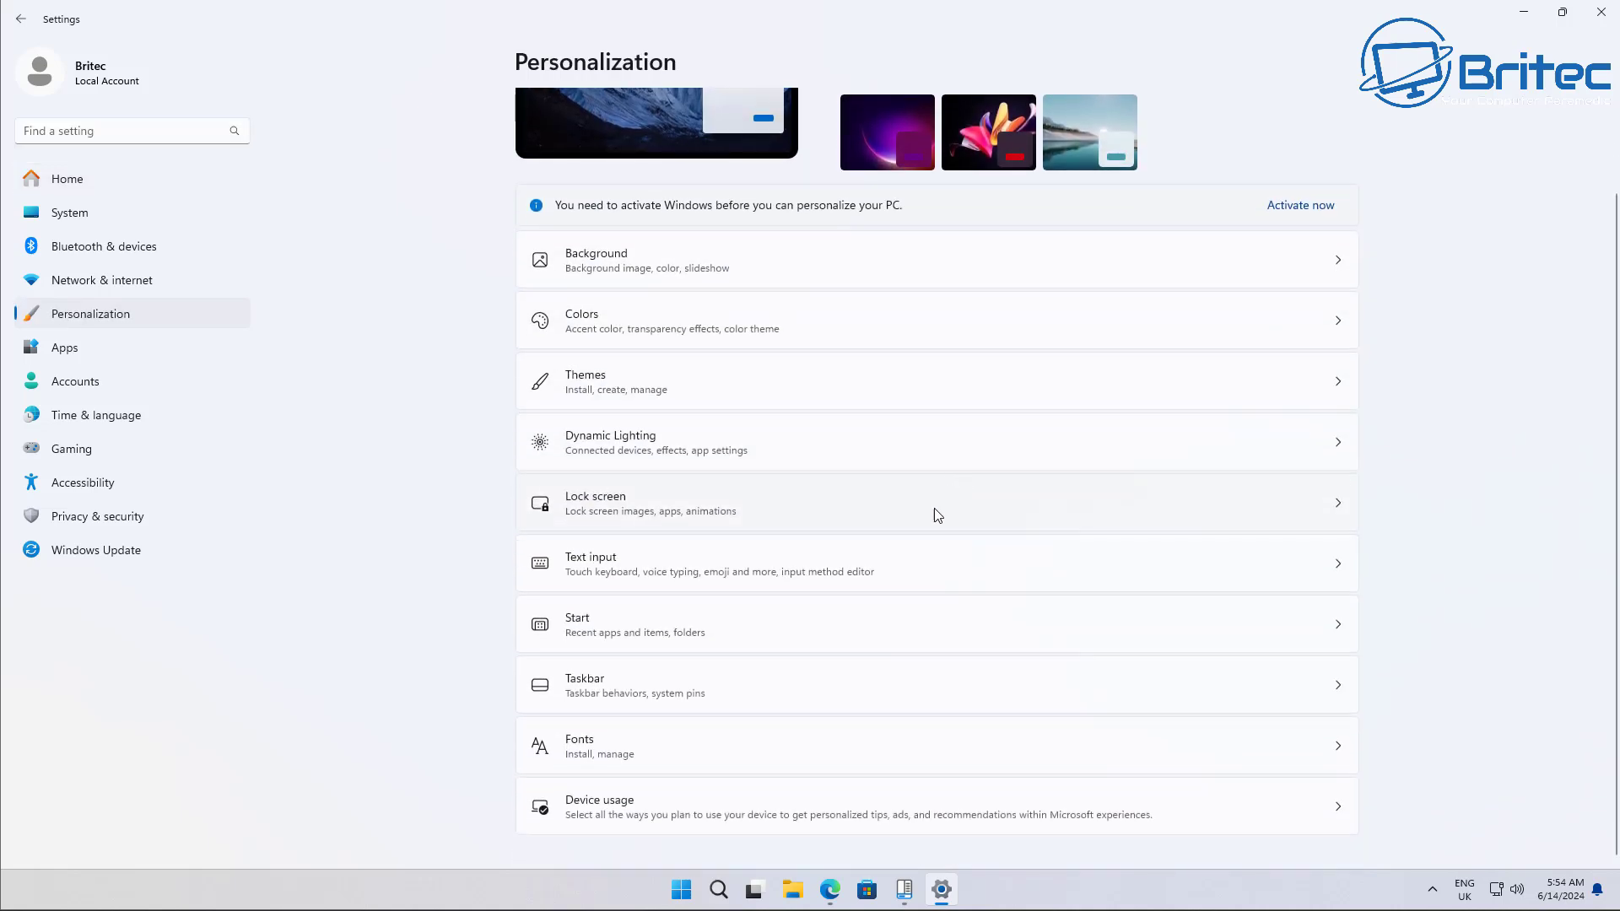
pyautogui.click(795, 700)
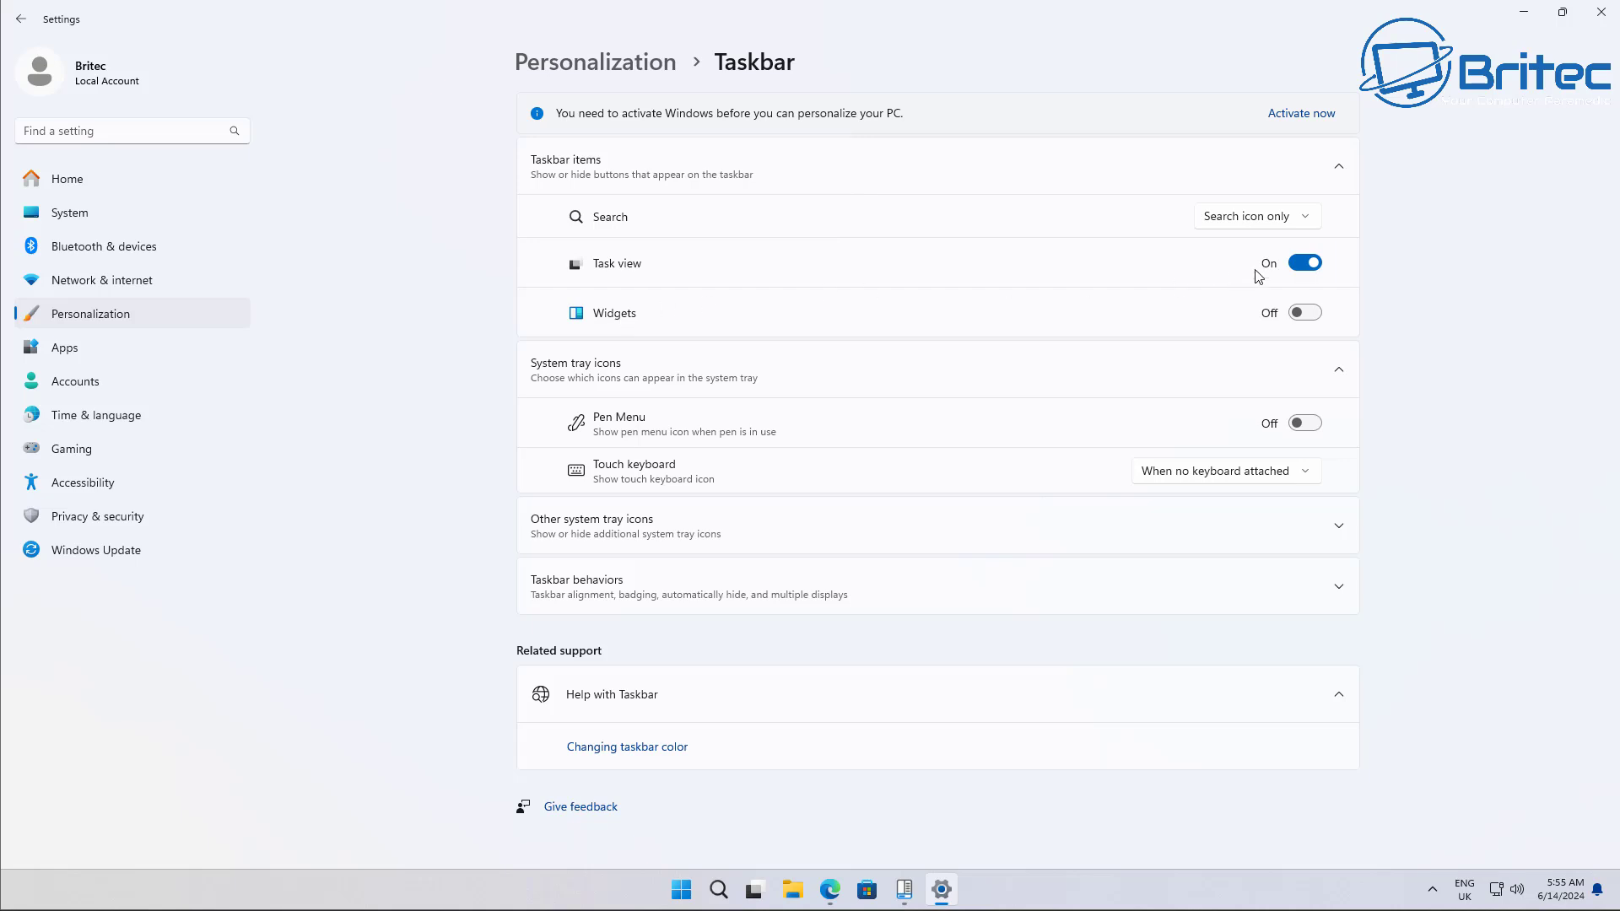
pyautogui.click(1305, 262)
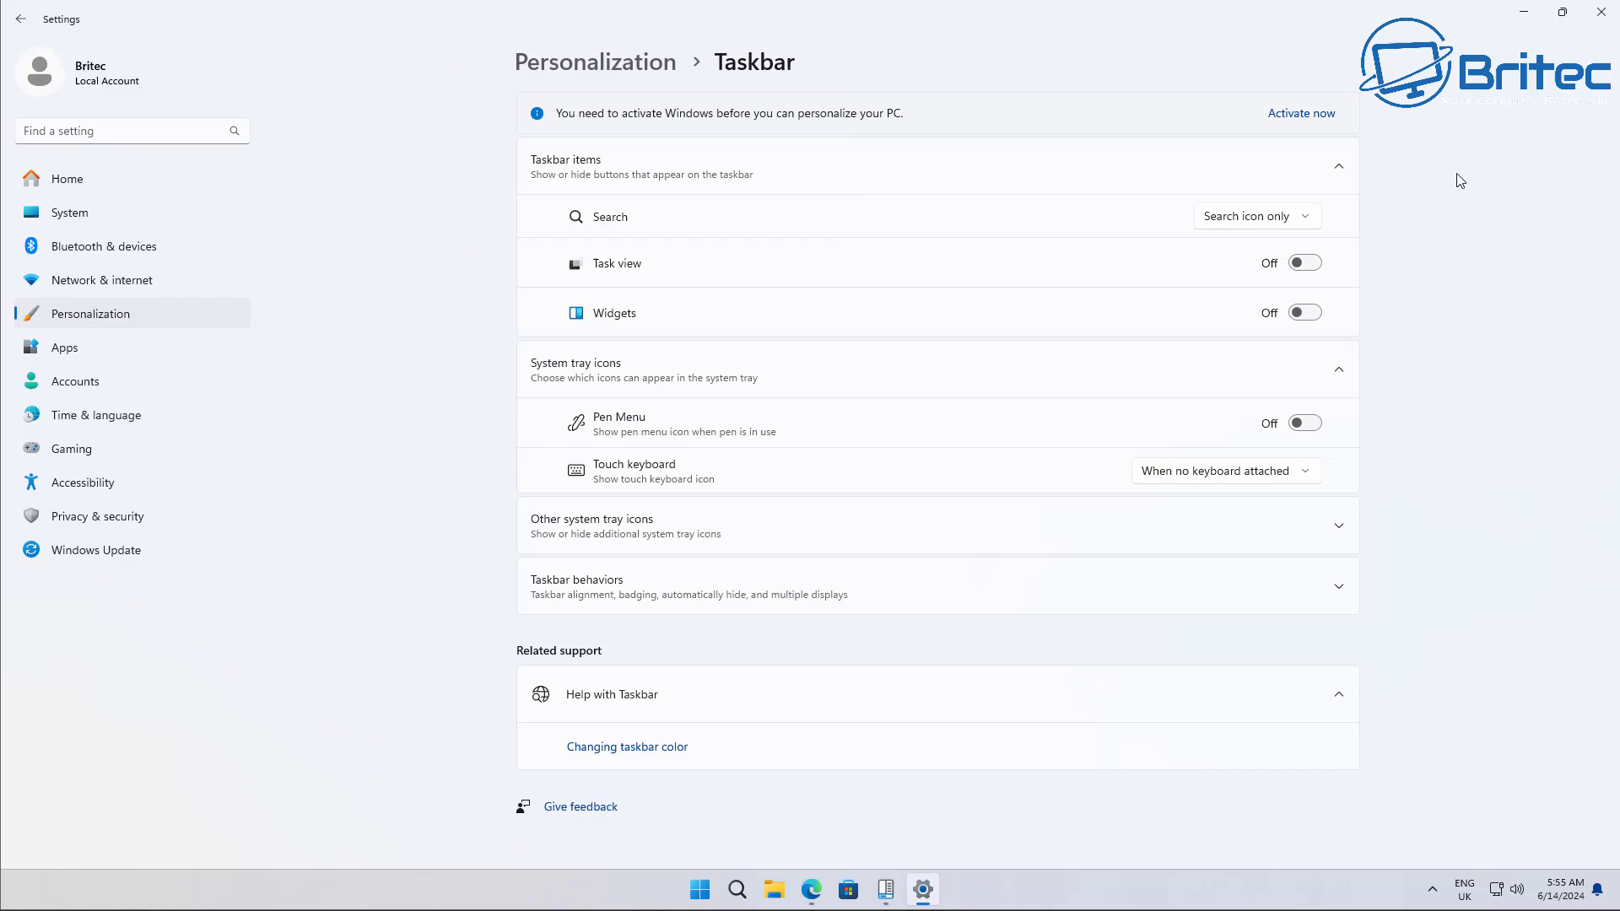
pyautogui.click(1603, 14)
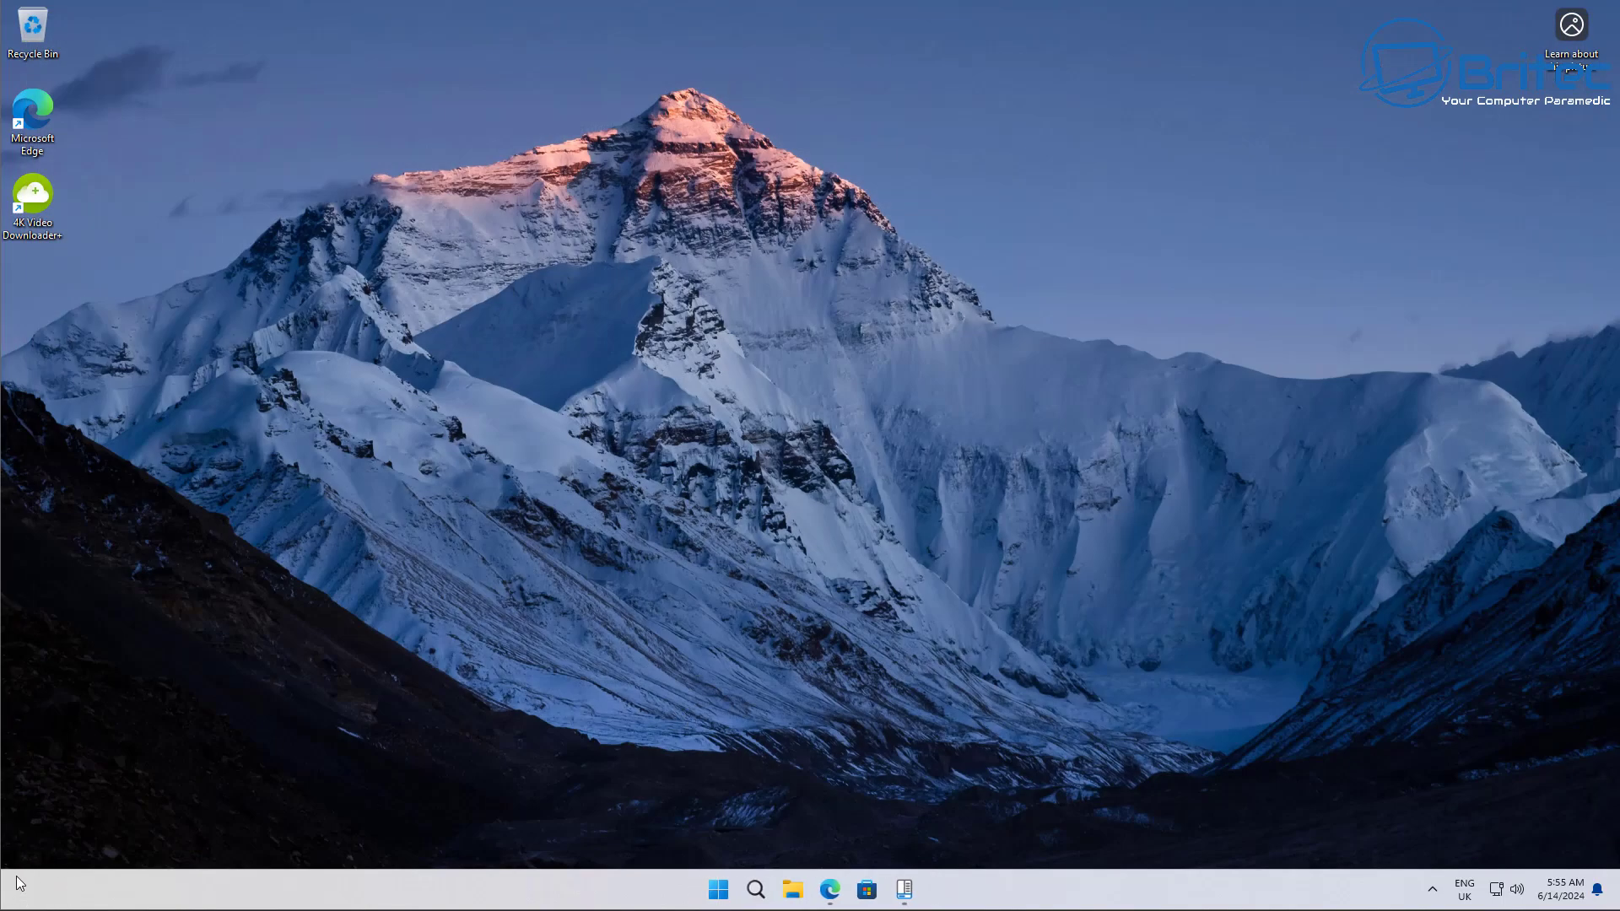
# - Set the StartAllBack taskbar location to Left and restart Explorer to apply it
pyautogui.click(902, 890)
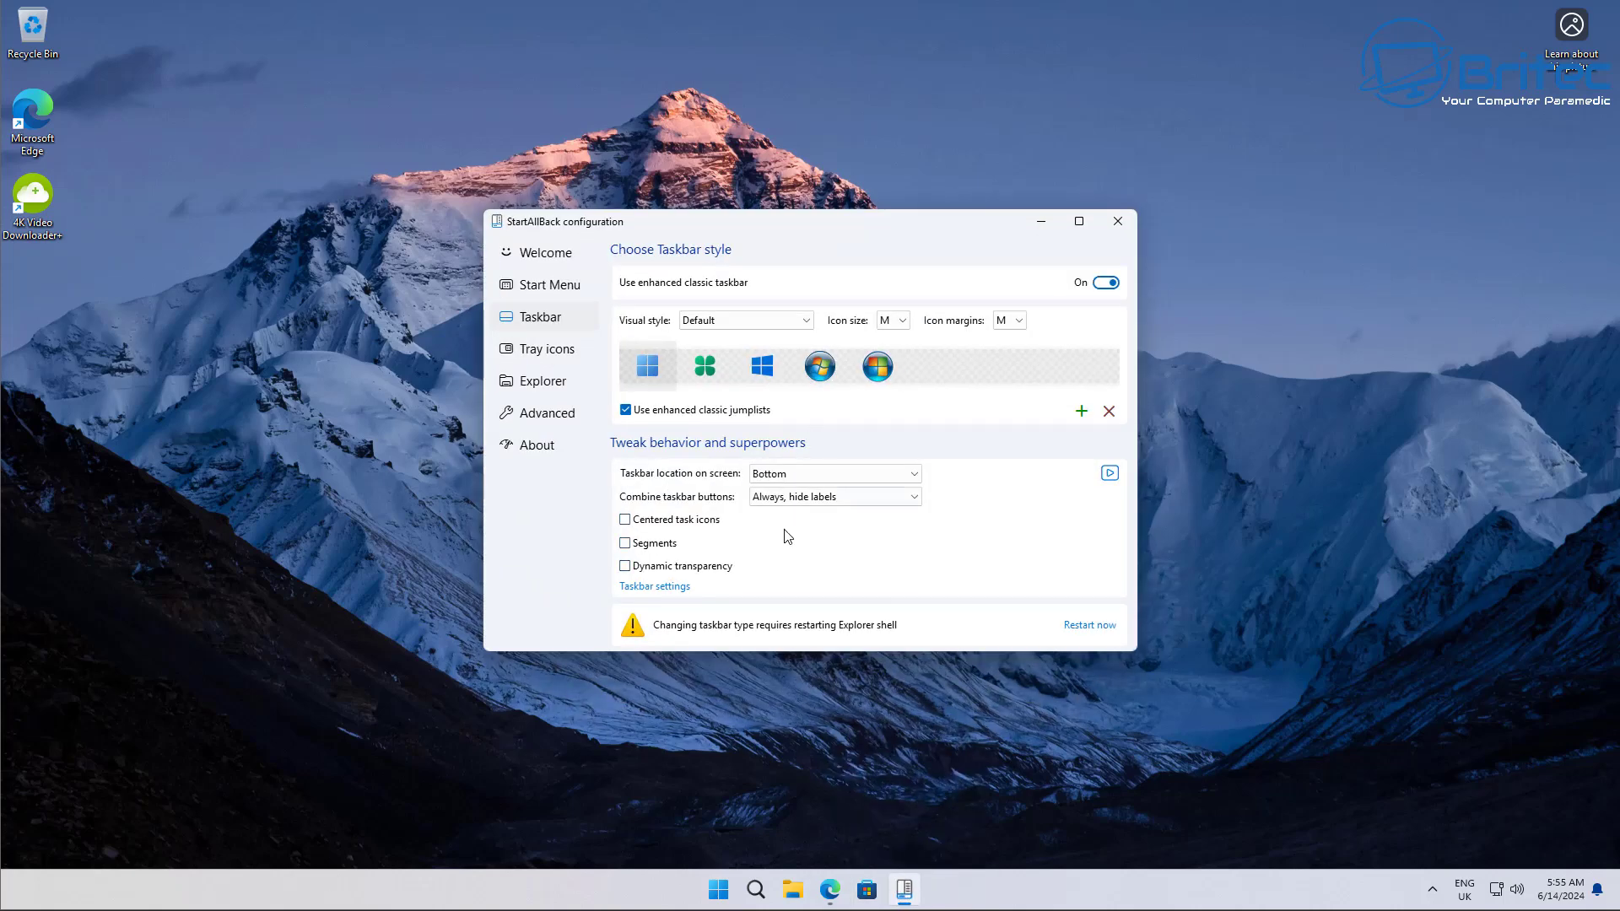
pyautogui.click(916, 475)
pyautogui.click(801, 491)
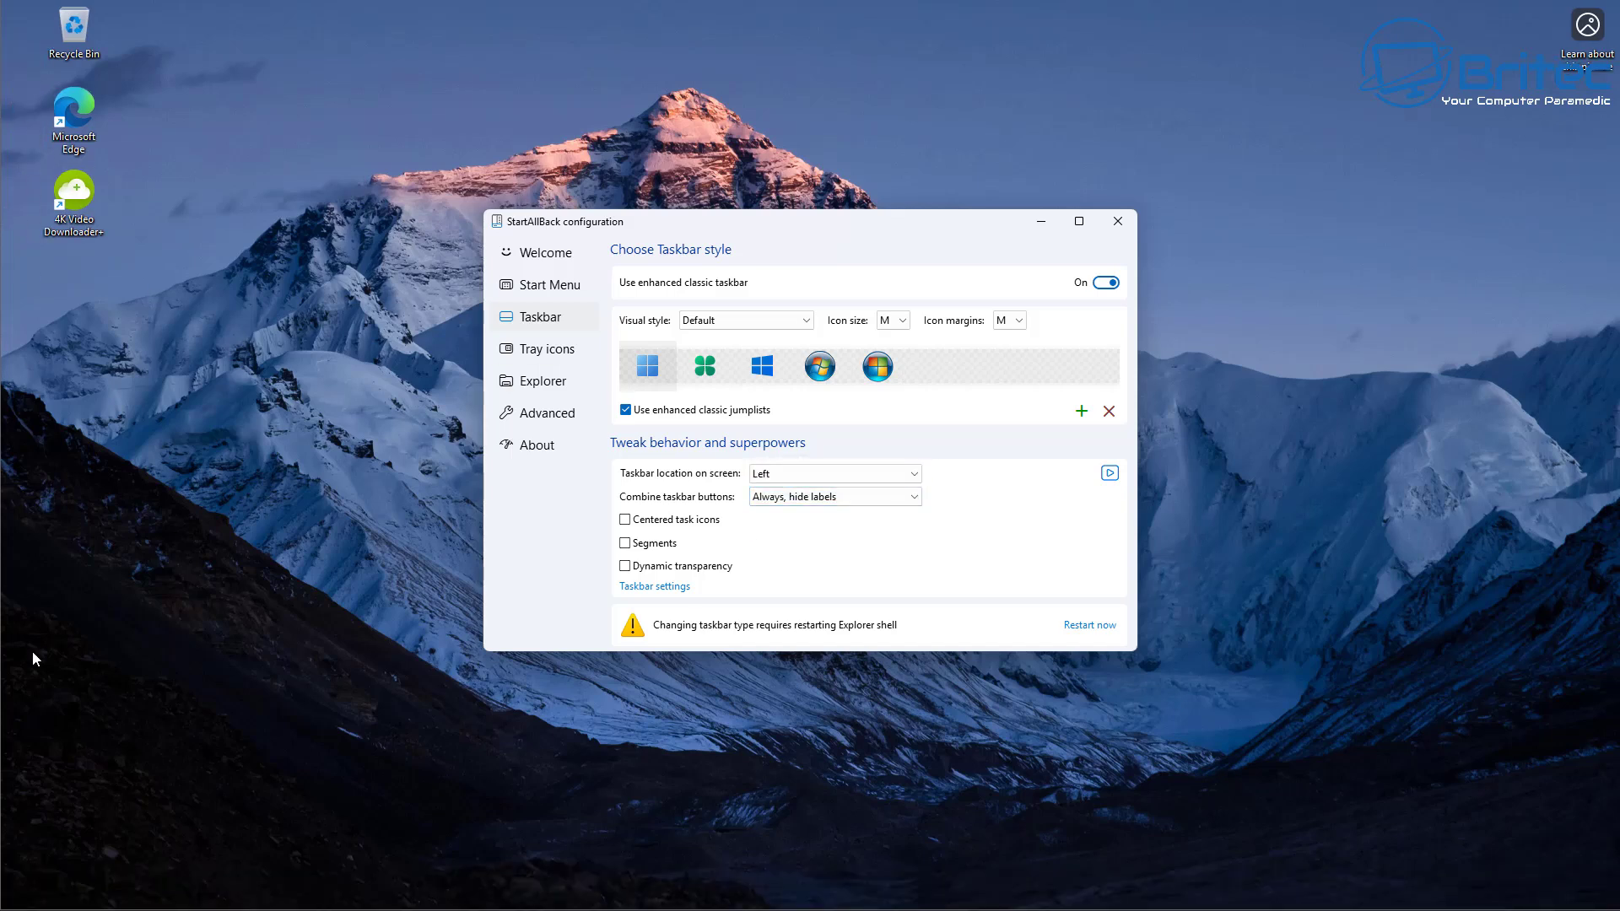
pyautogui.click(1068, 629)
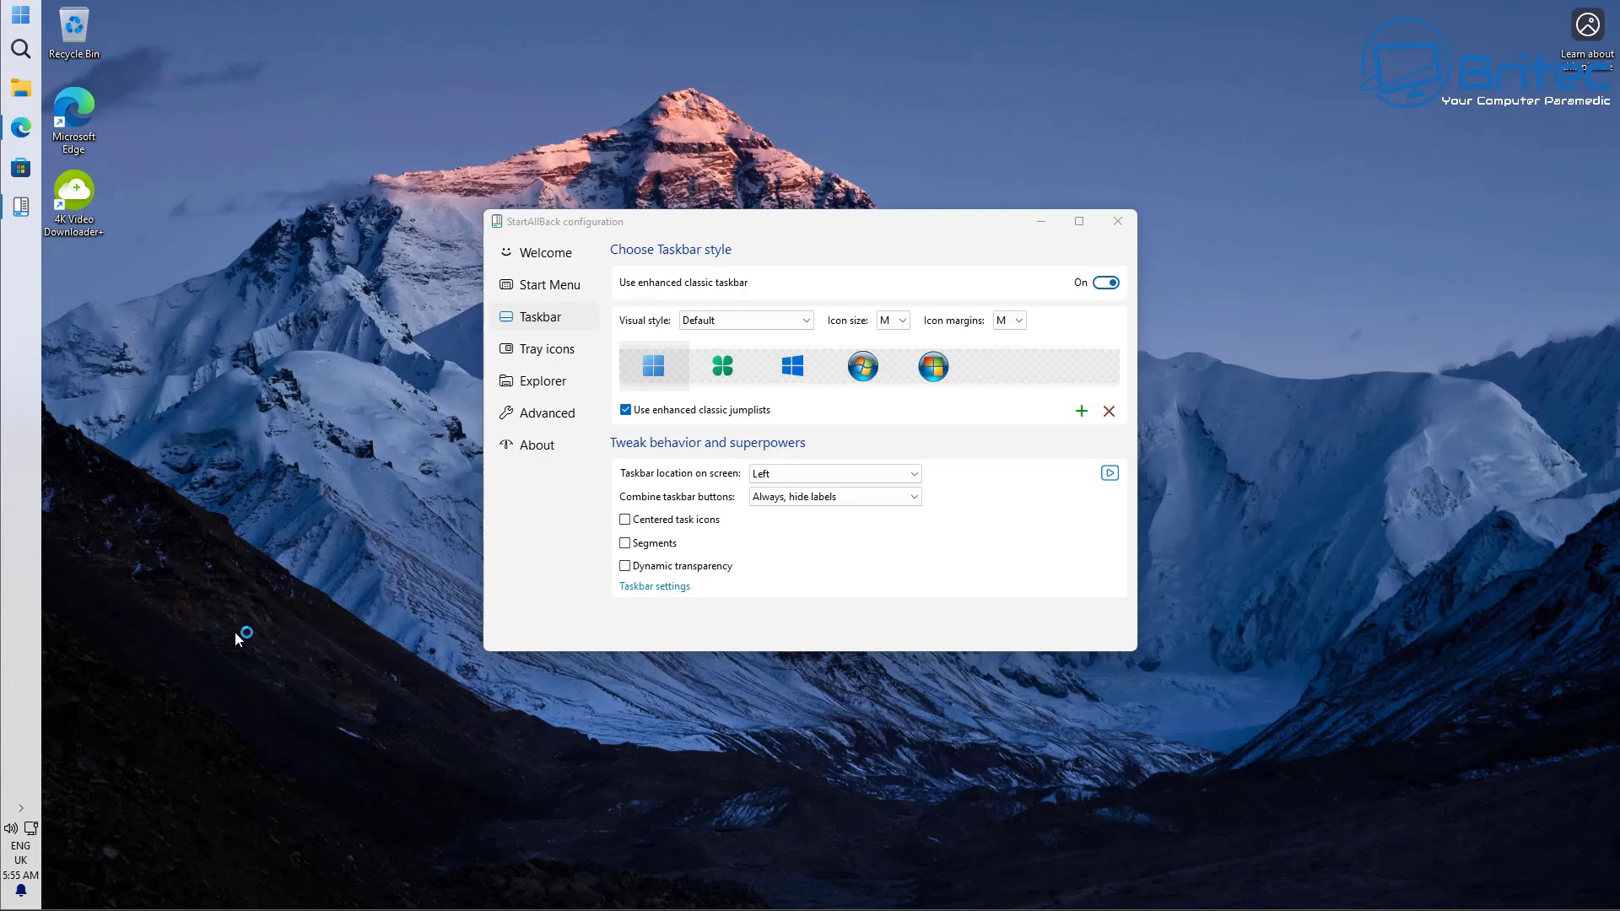
# - Test the Start menu and Windows search panel from the left-side taskbar
pyautogui.click(19, 24)
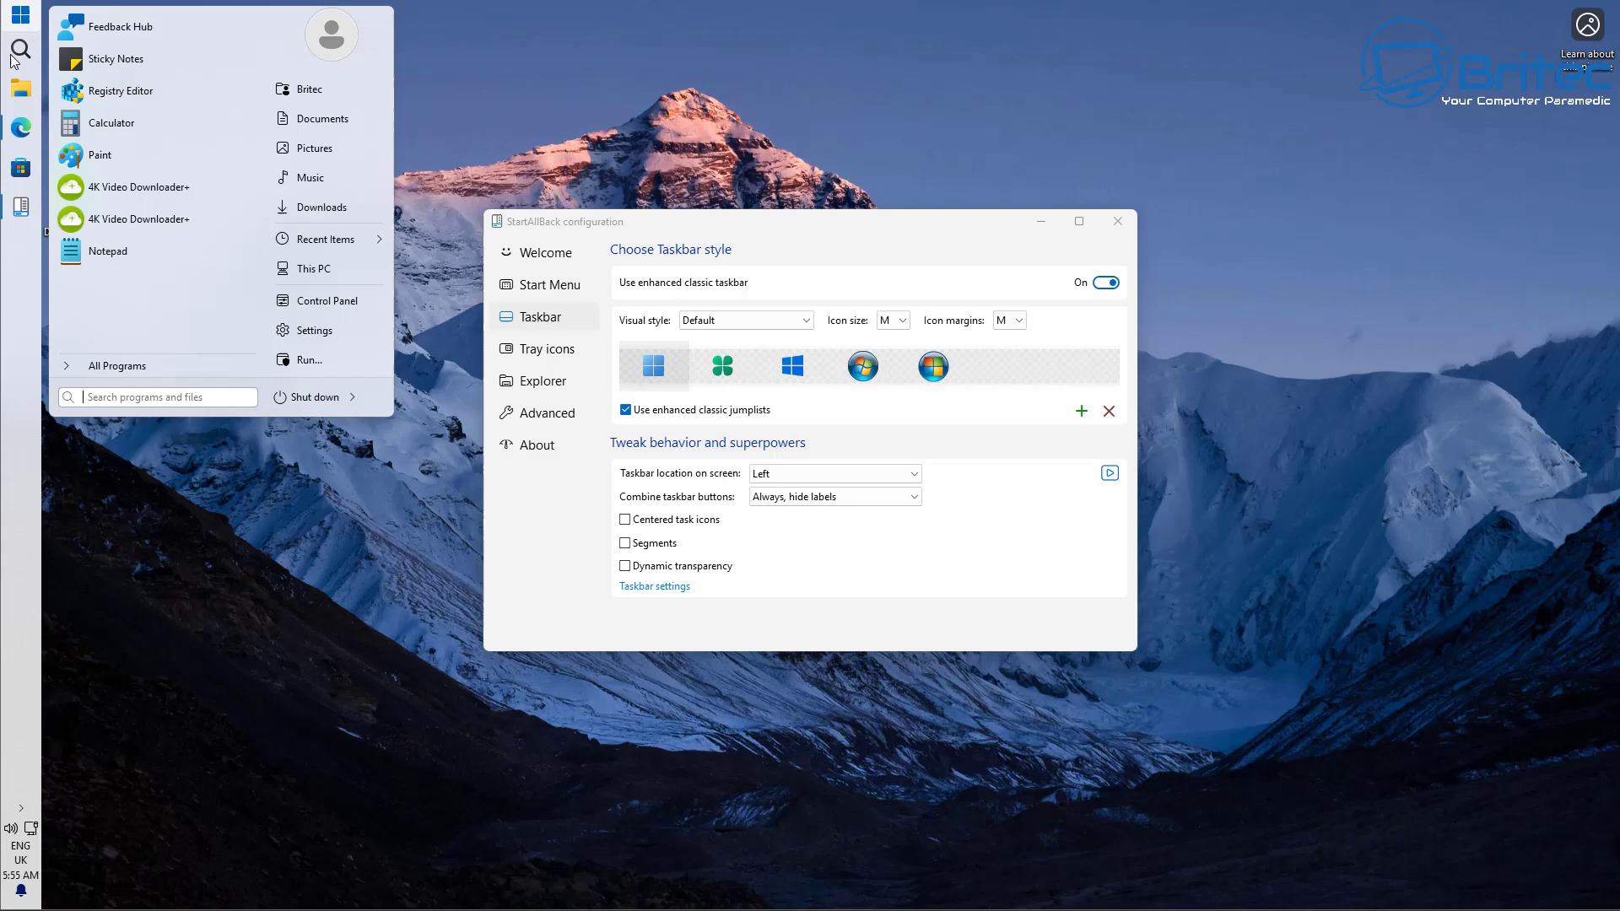
pyautogui.click(17, 51)
pyautogui.click(13, 54)
pyautogui.click(14, 54)
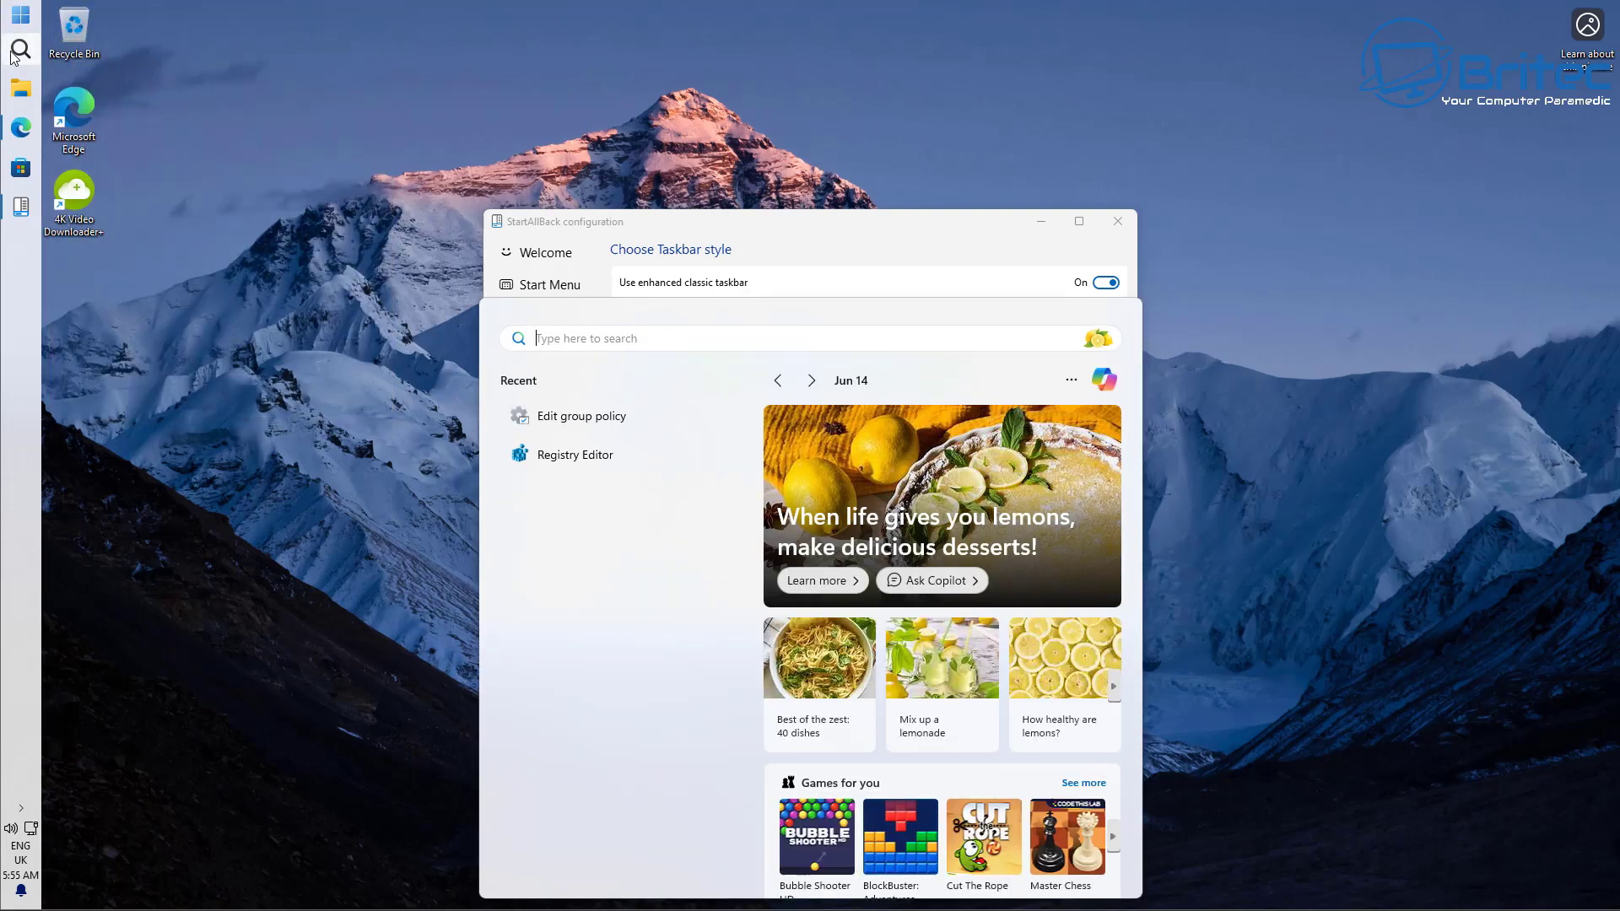
pyautogui.click(14, 54)
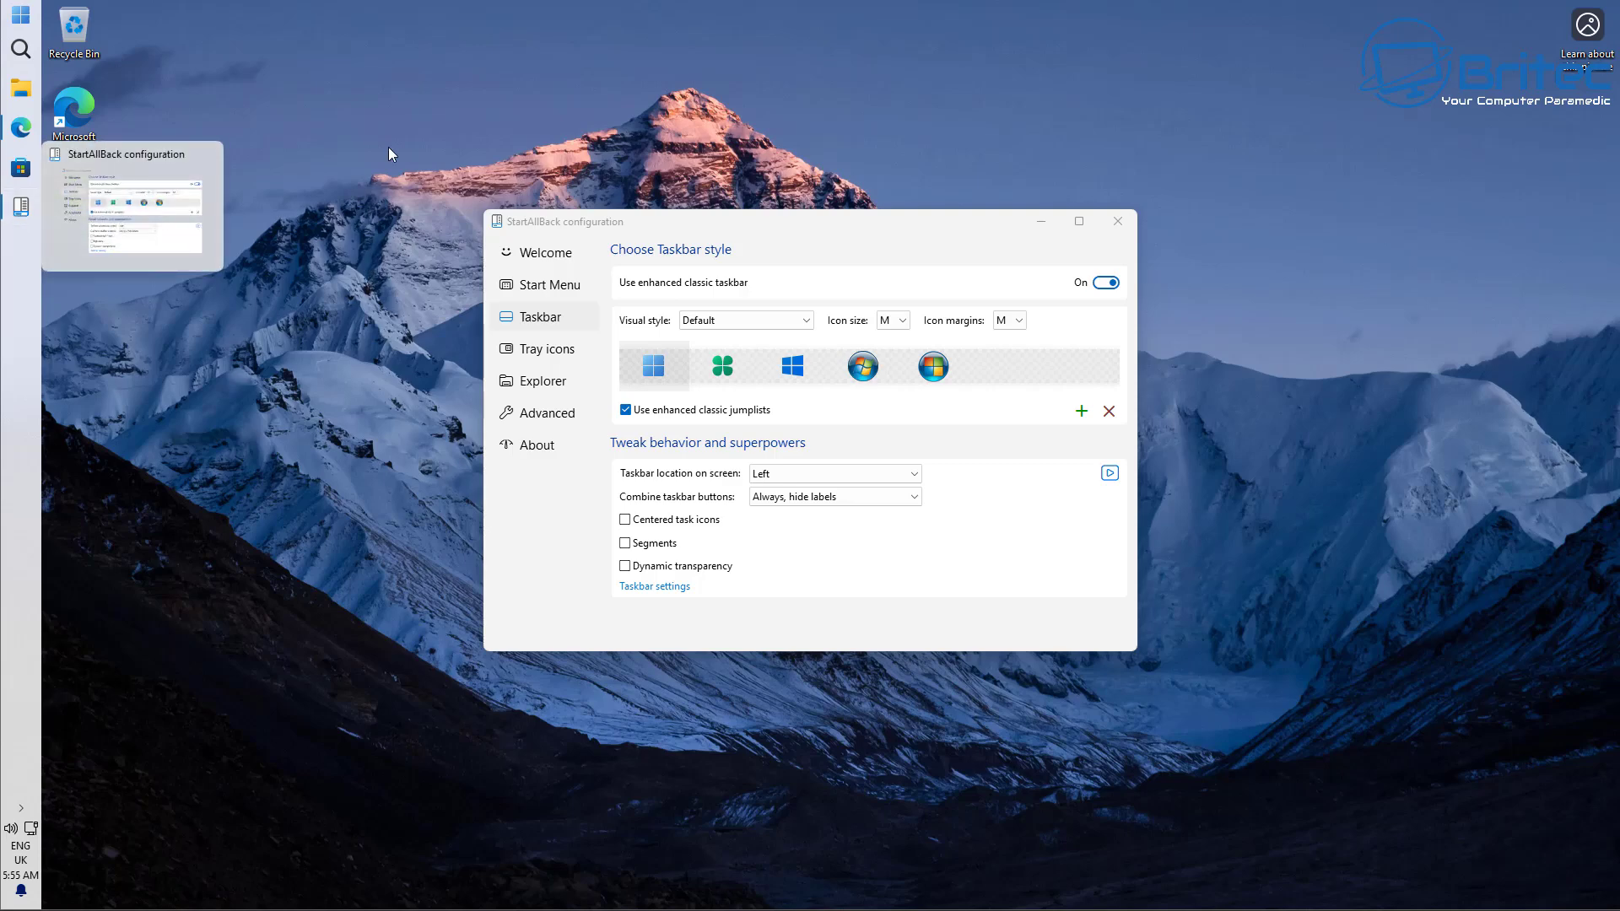
# - Move the taskbar to the right edge, then to the top, checking the Start menu each time
pyautogui.click(913, 474)
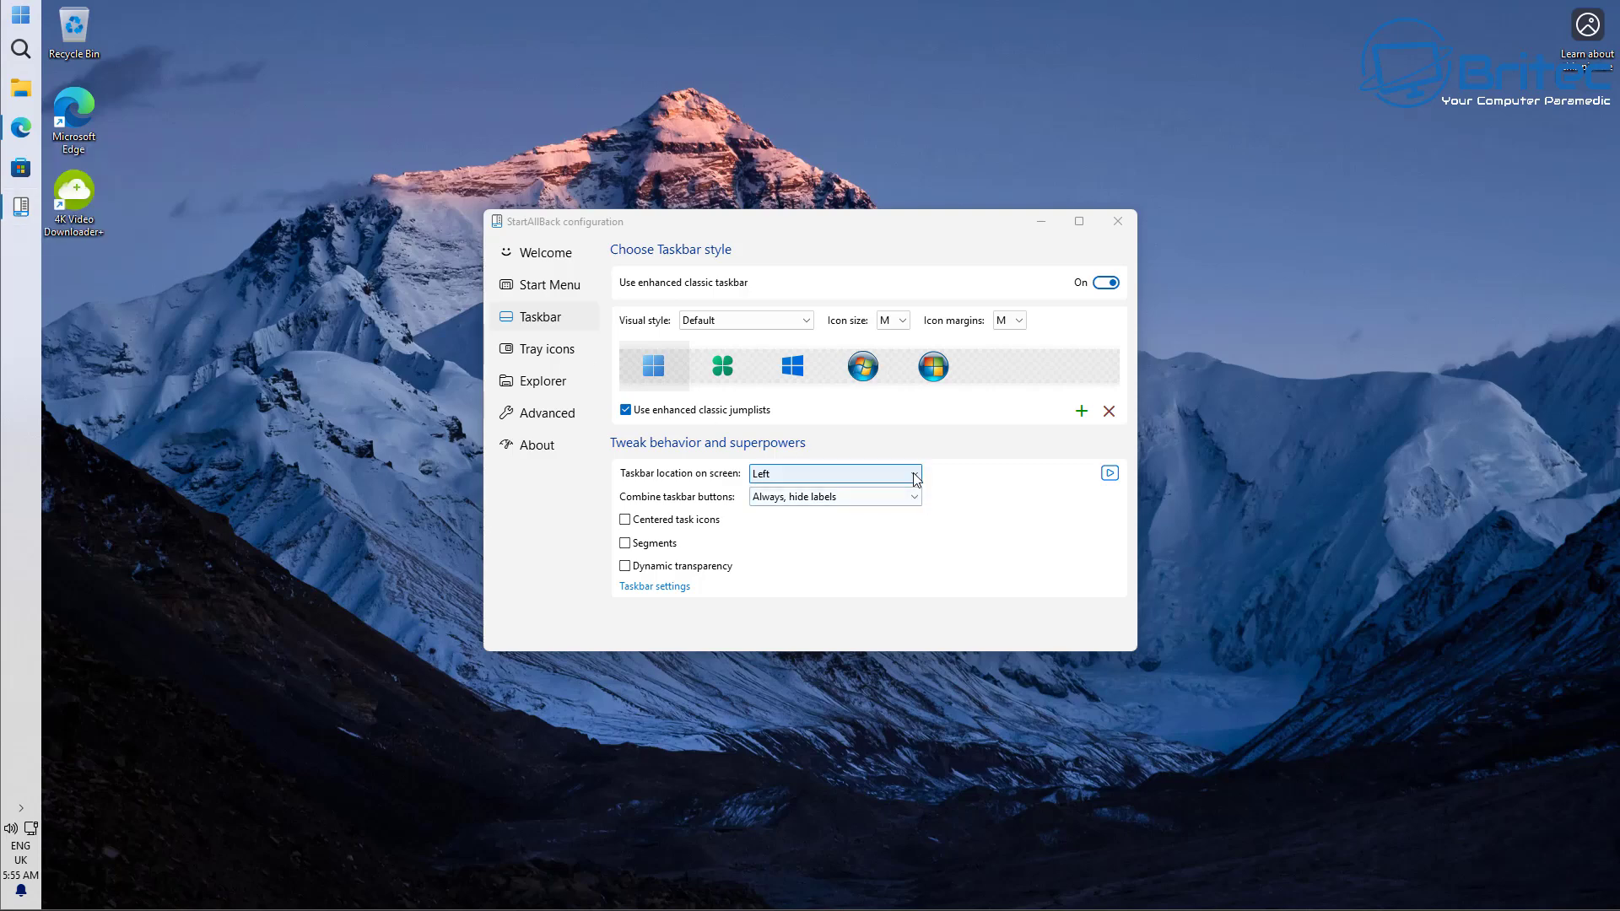
pyautogui.click(877, 517)
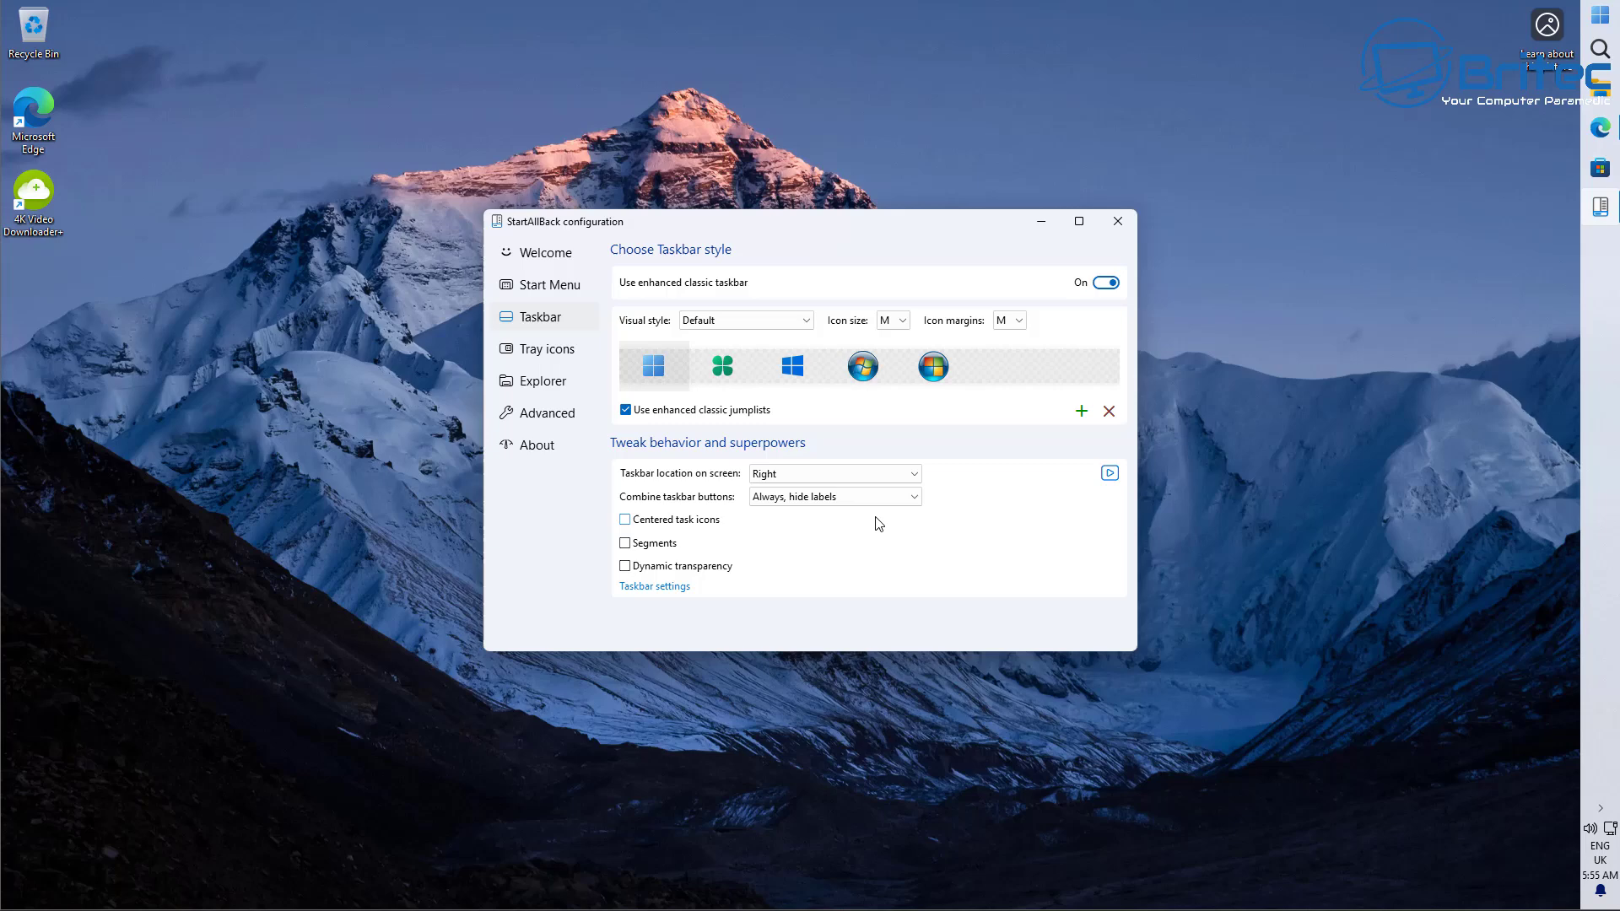
pyautogui.click(1600, 22)
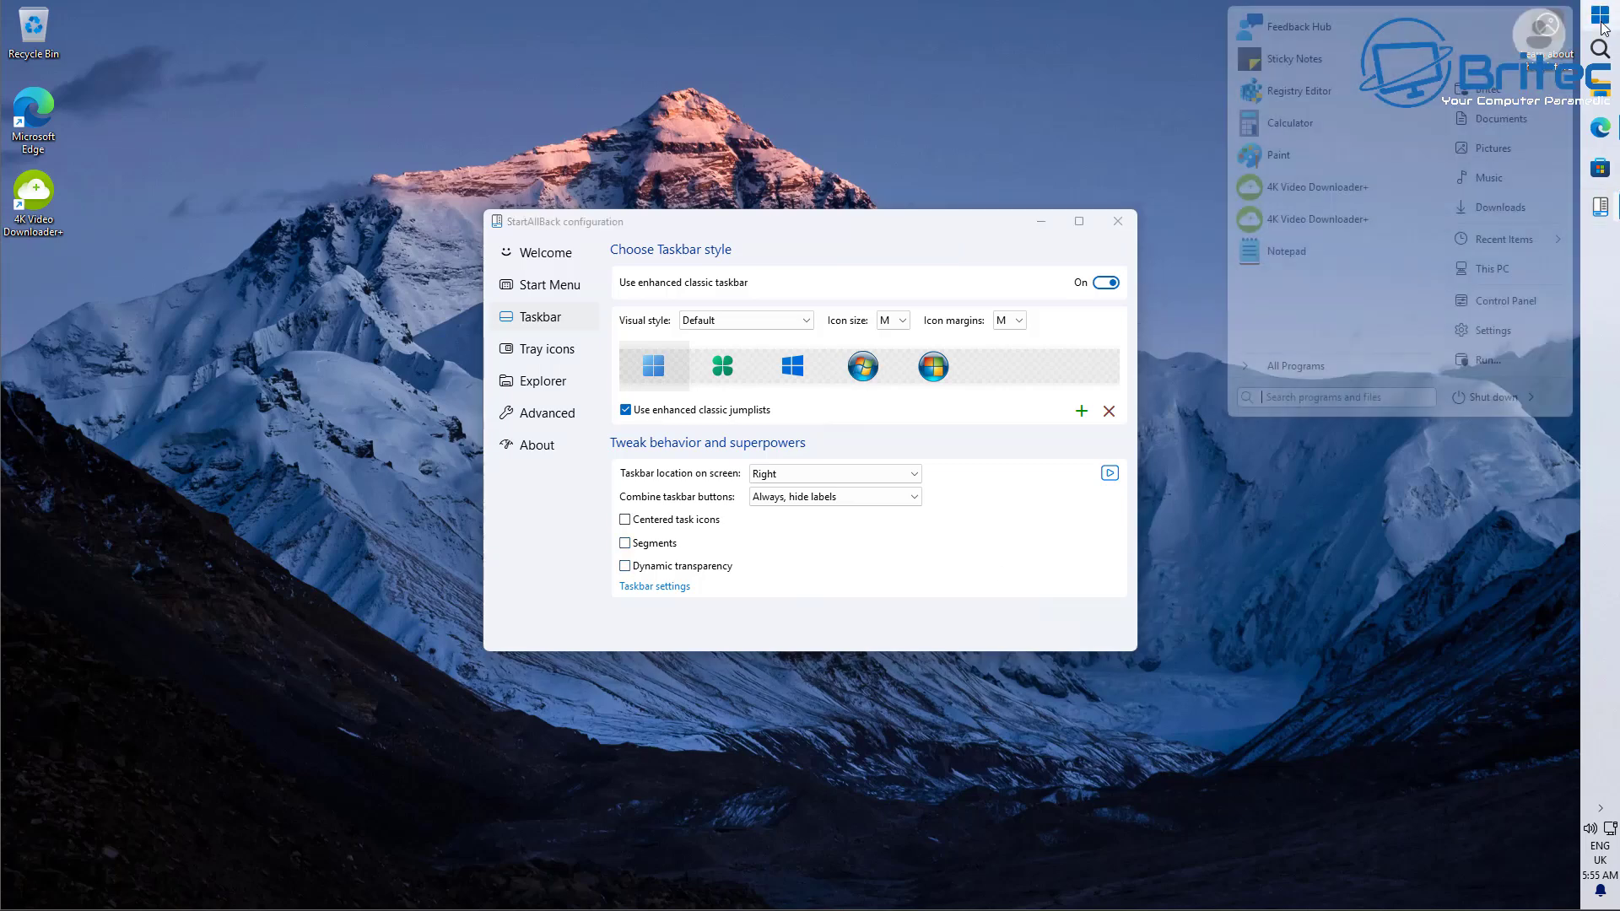
pyautogui.click(1602, 24)
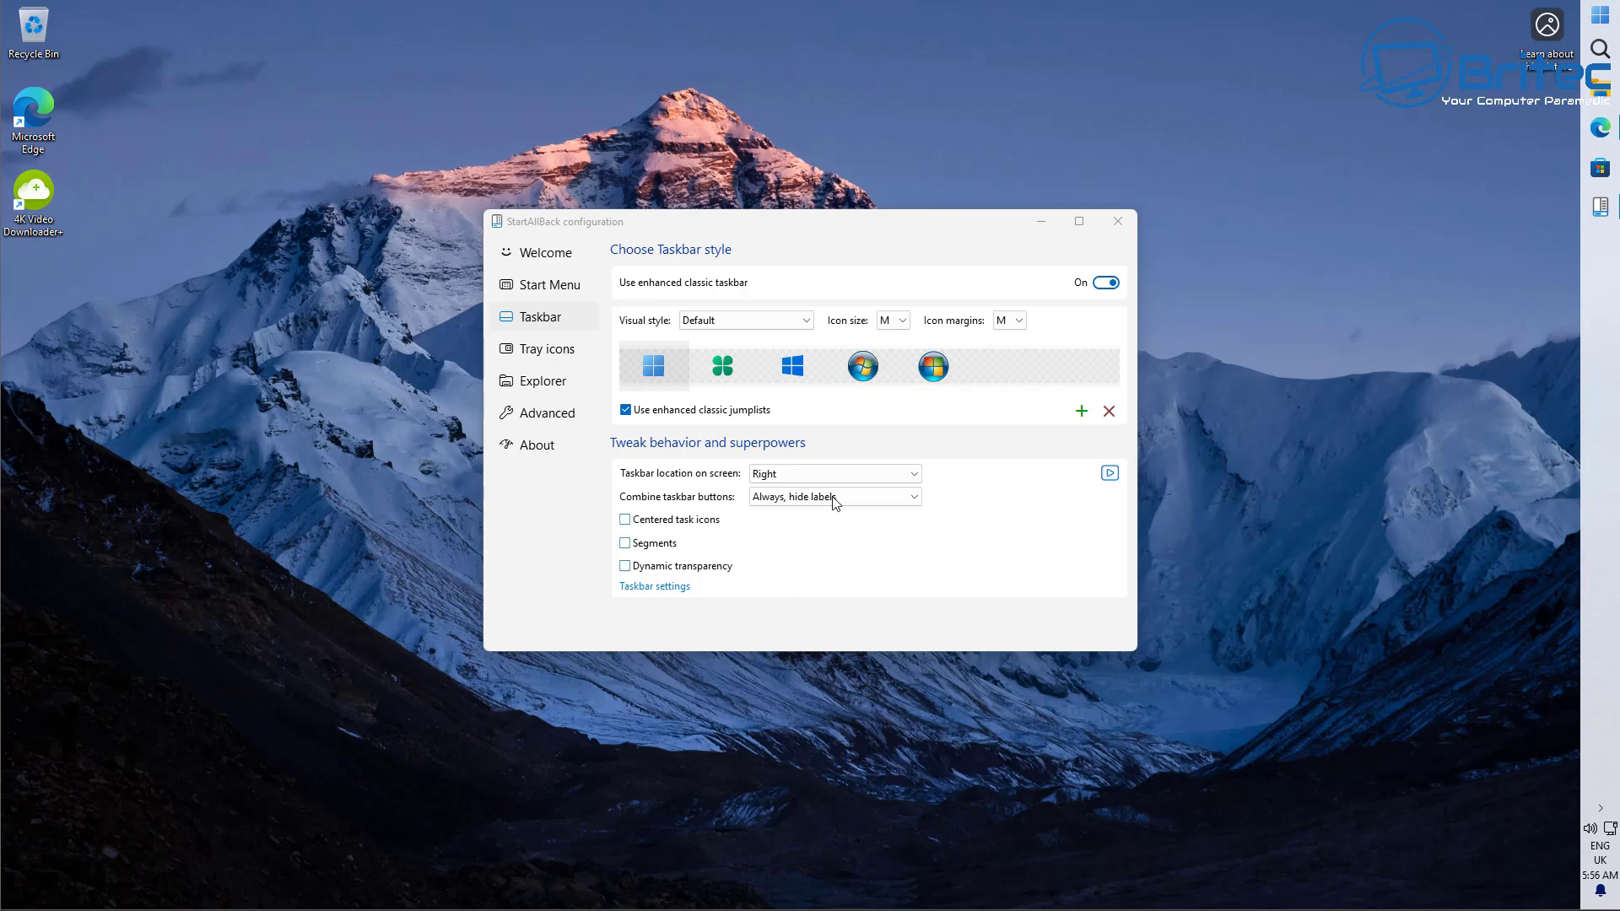
pyautogui.click(867, 476)
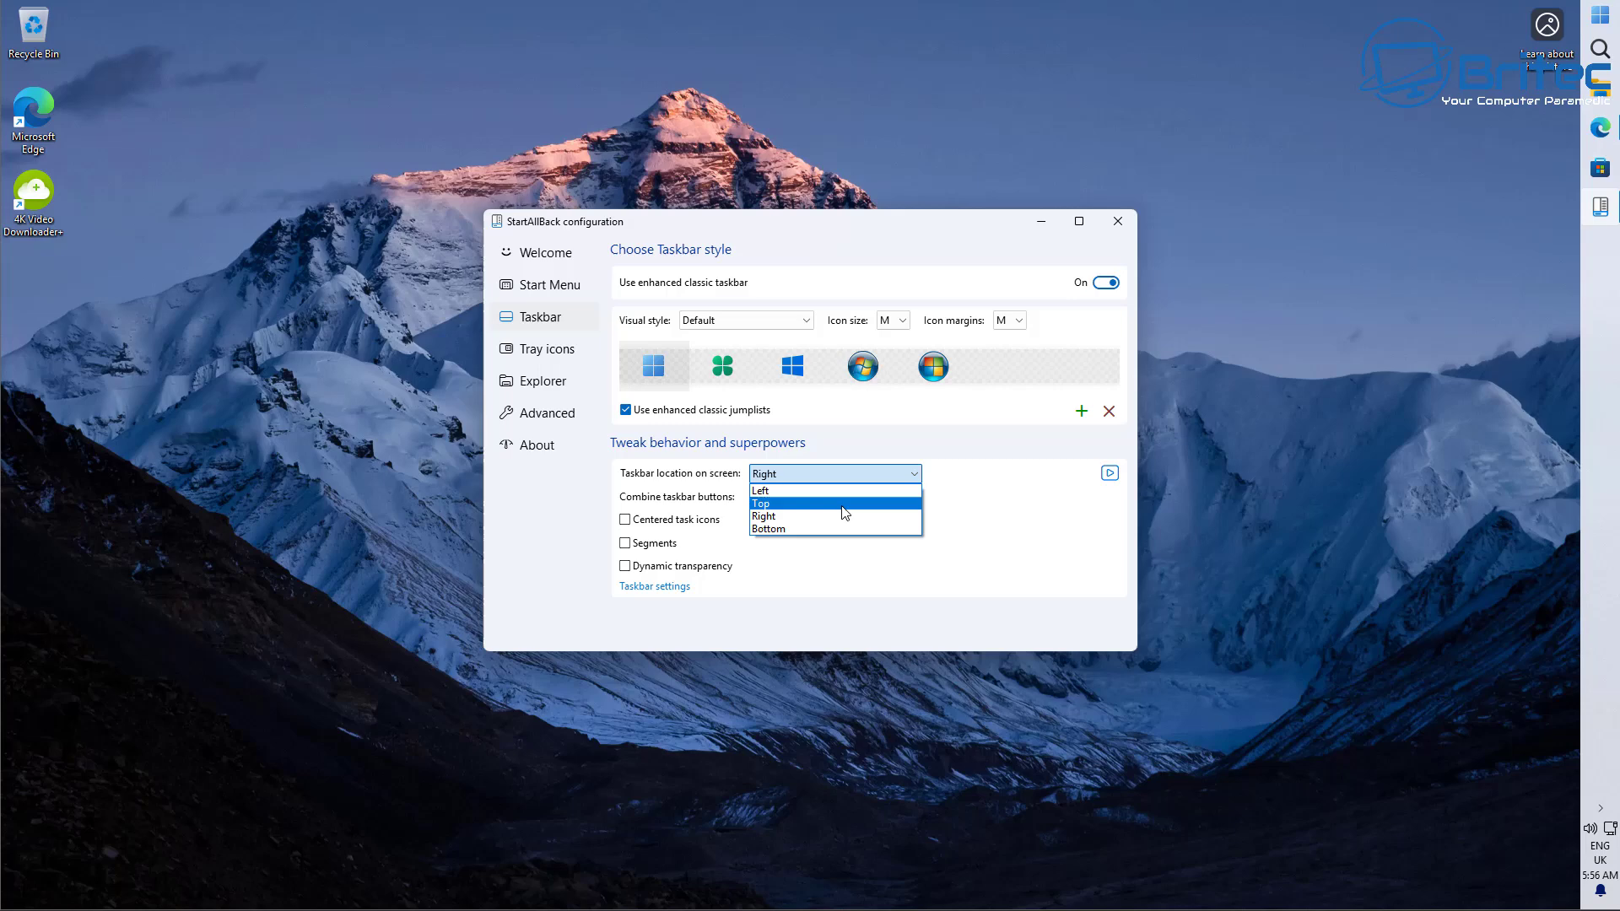
pyautogui.click(843, 502)
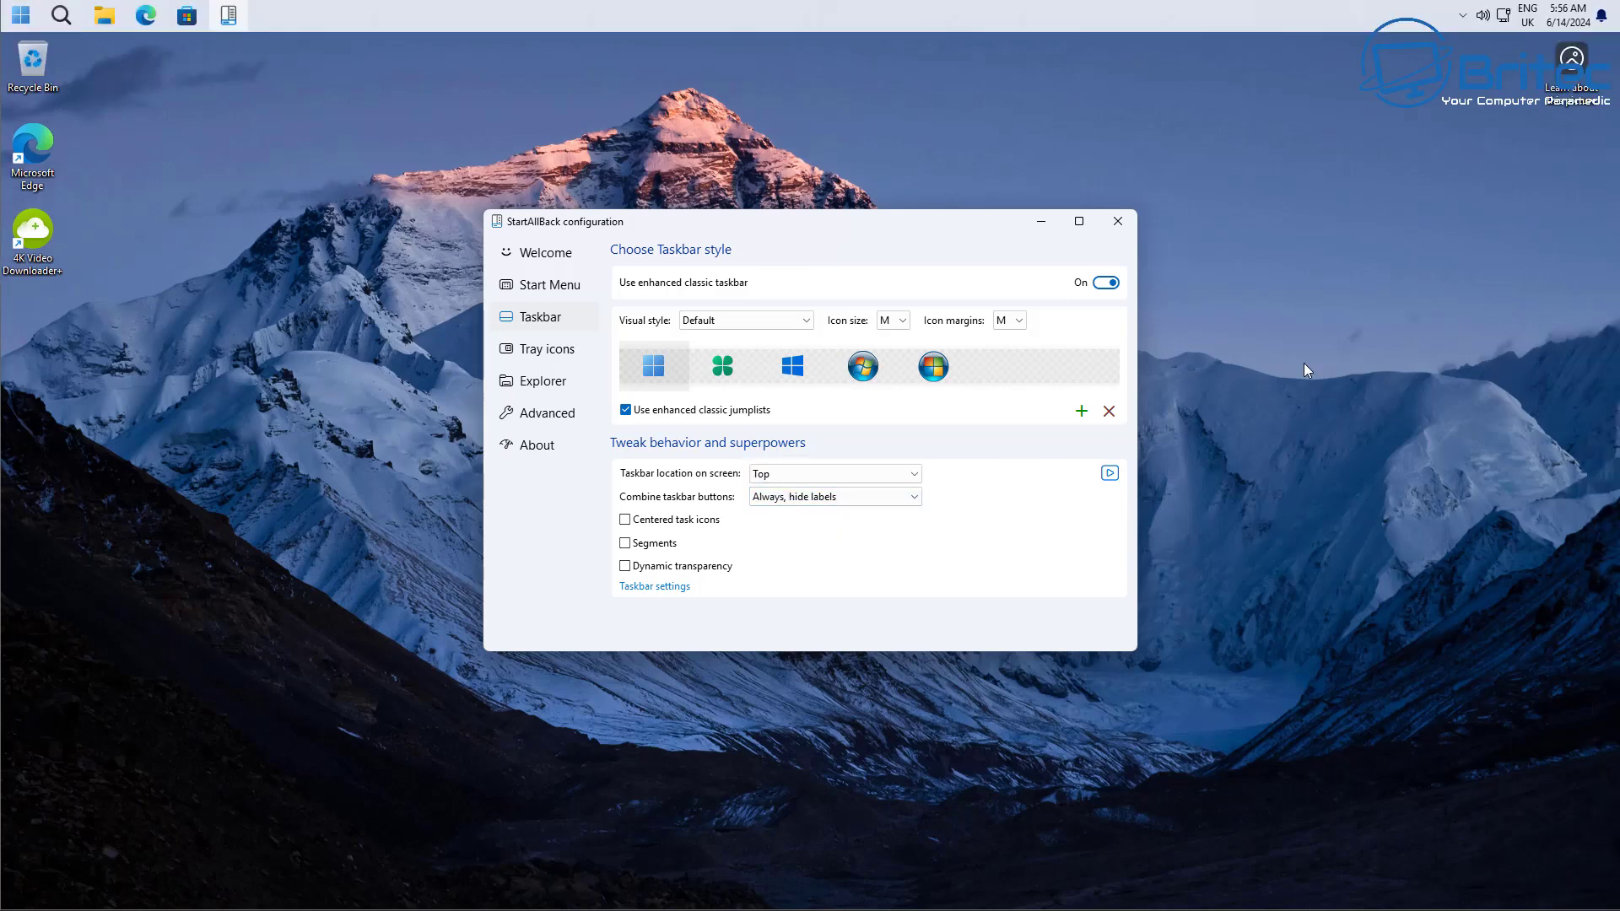
pyautogui.click(20, 15)
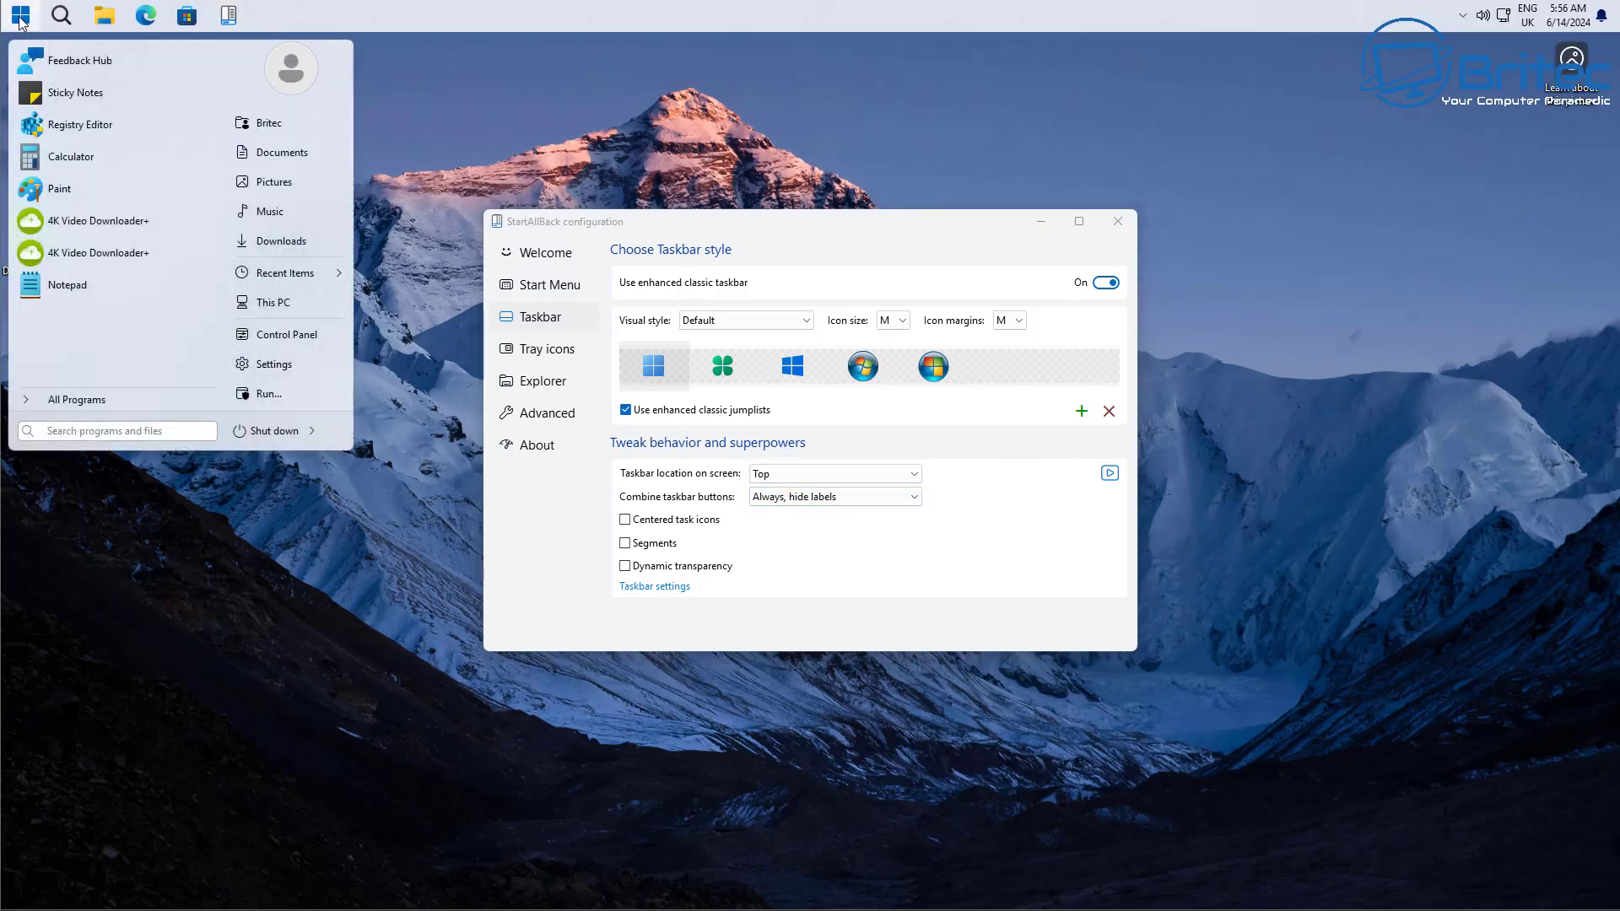
pyautogui.click(20, 16)
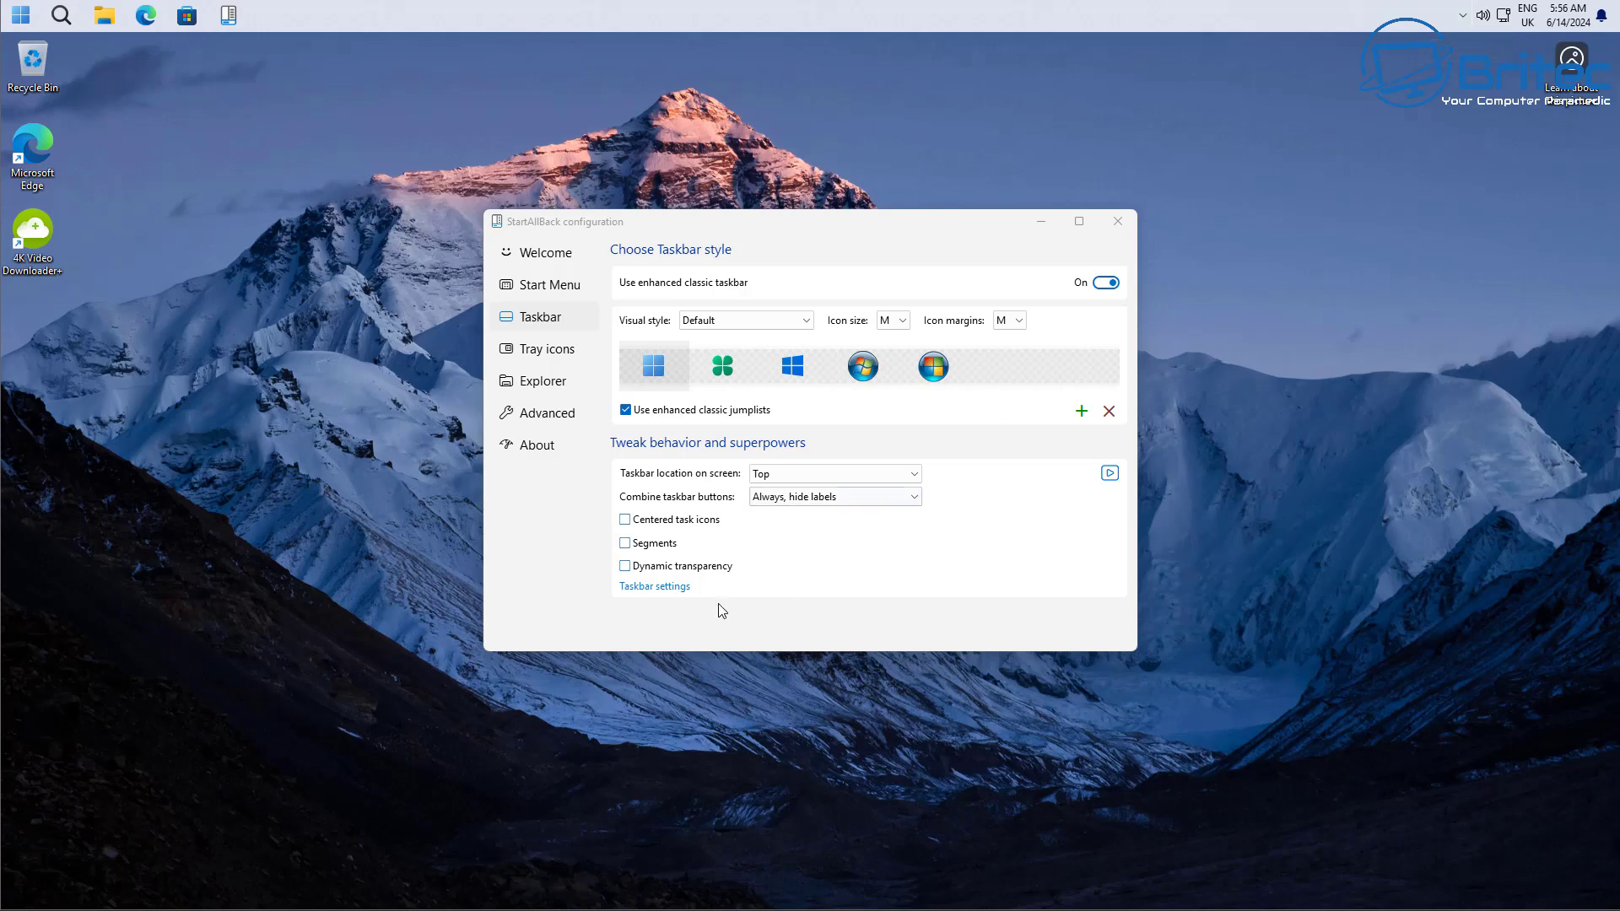
# - Turn on Dynamic transparency after comparing it off and on, and glance at Windows taskbar settings
pyautogui.click(625, 566)
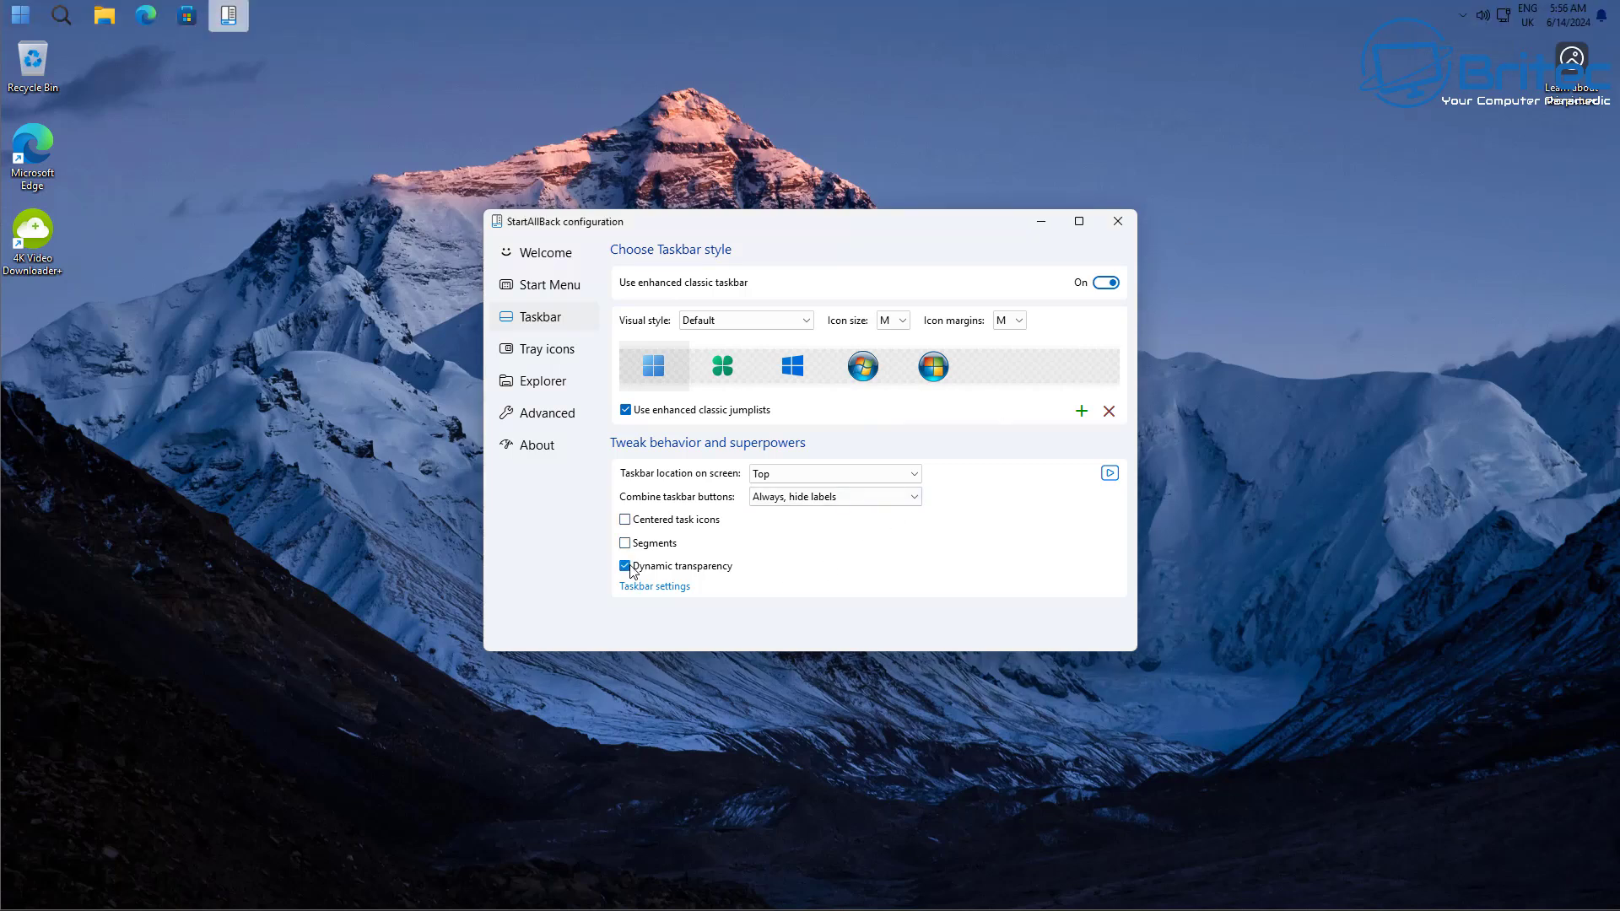
pyautogui.click(629, 568)
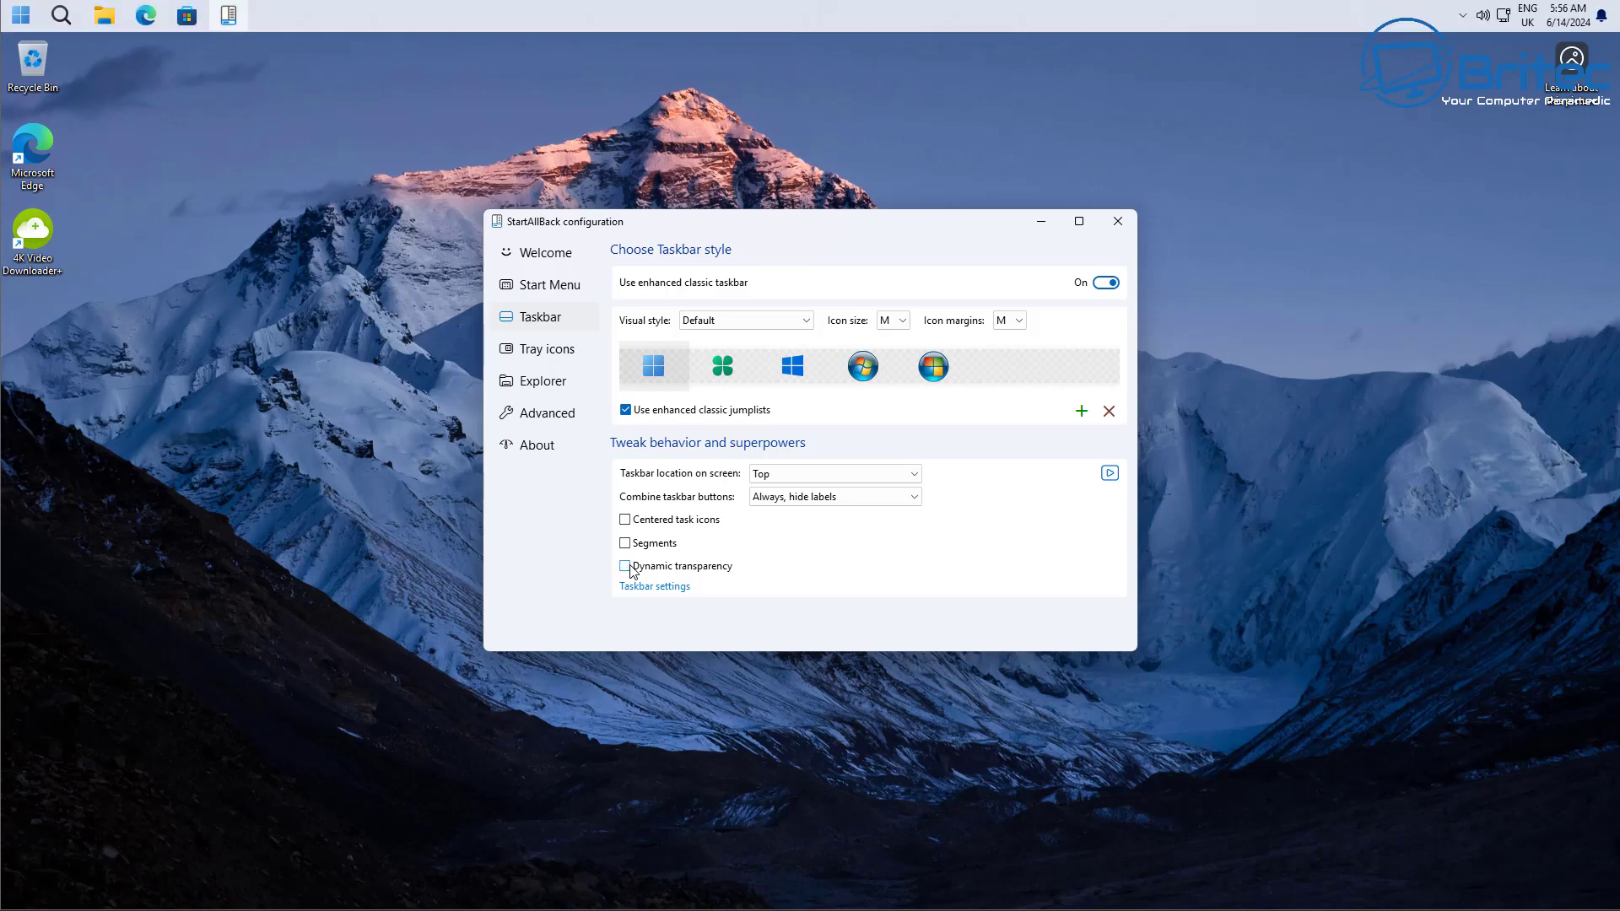
pyautogui.click(629, 568)
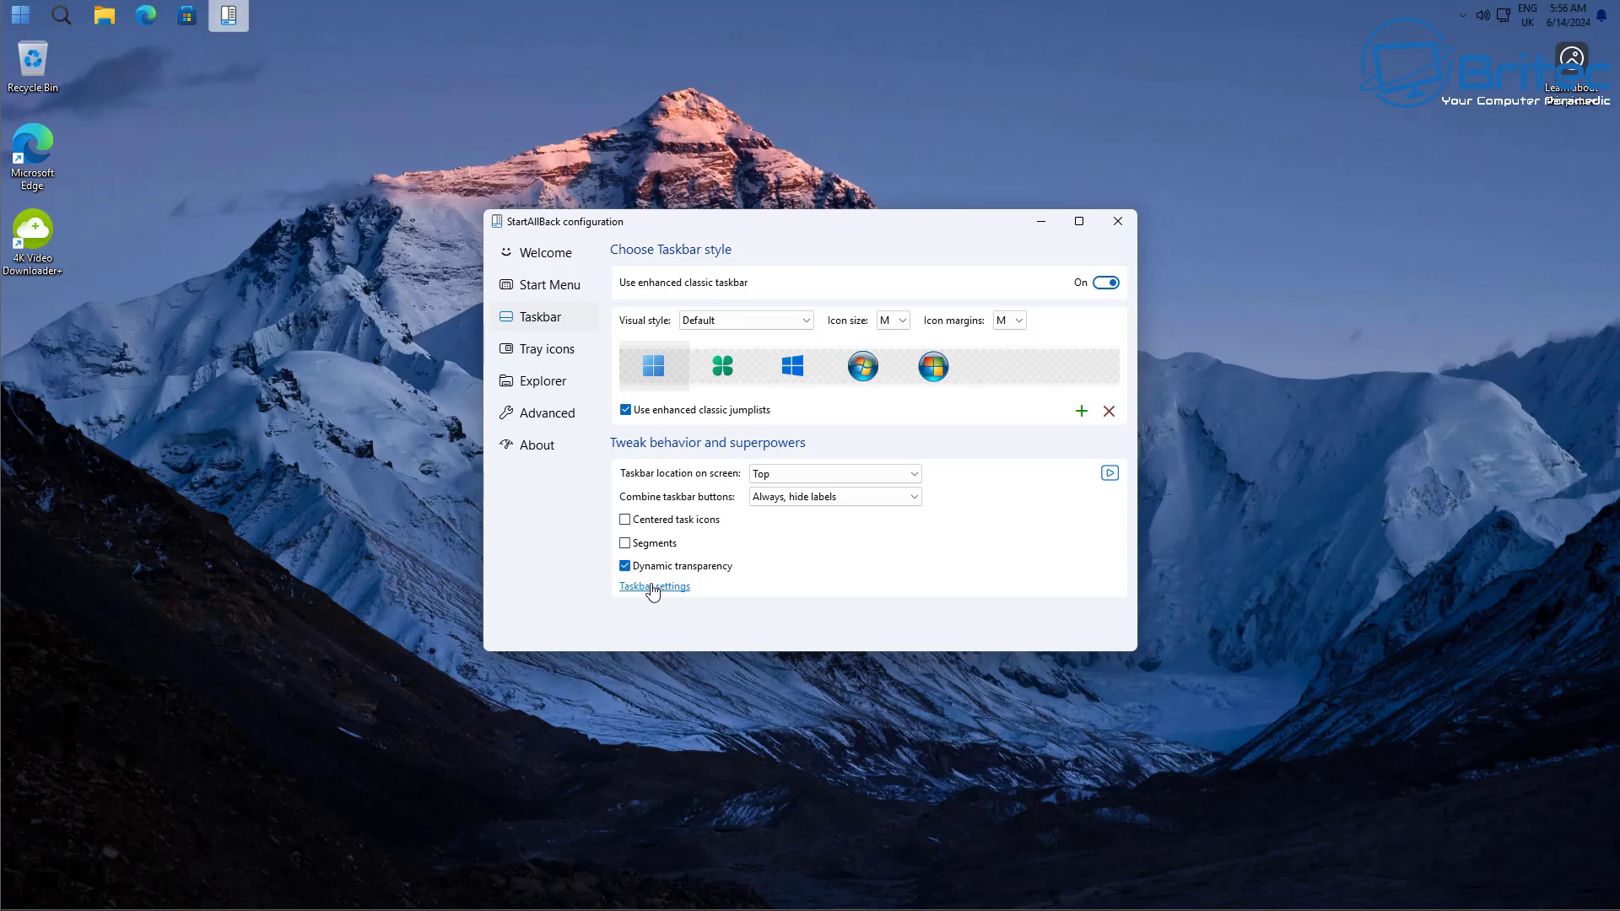
pyautogui.click(654, 588)
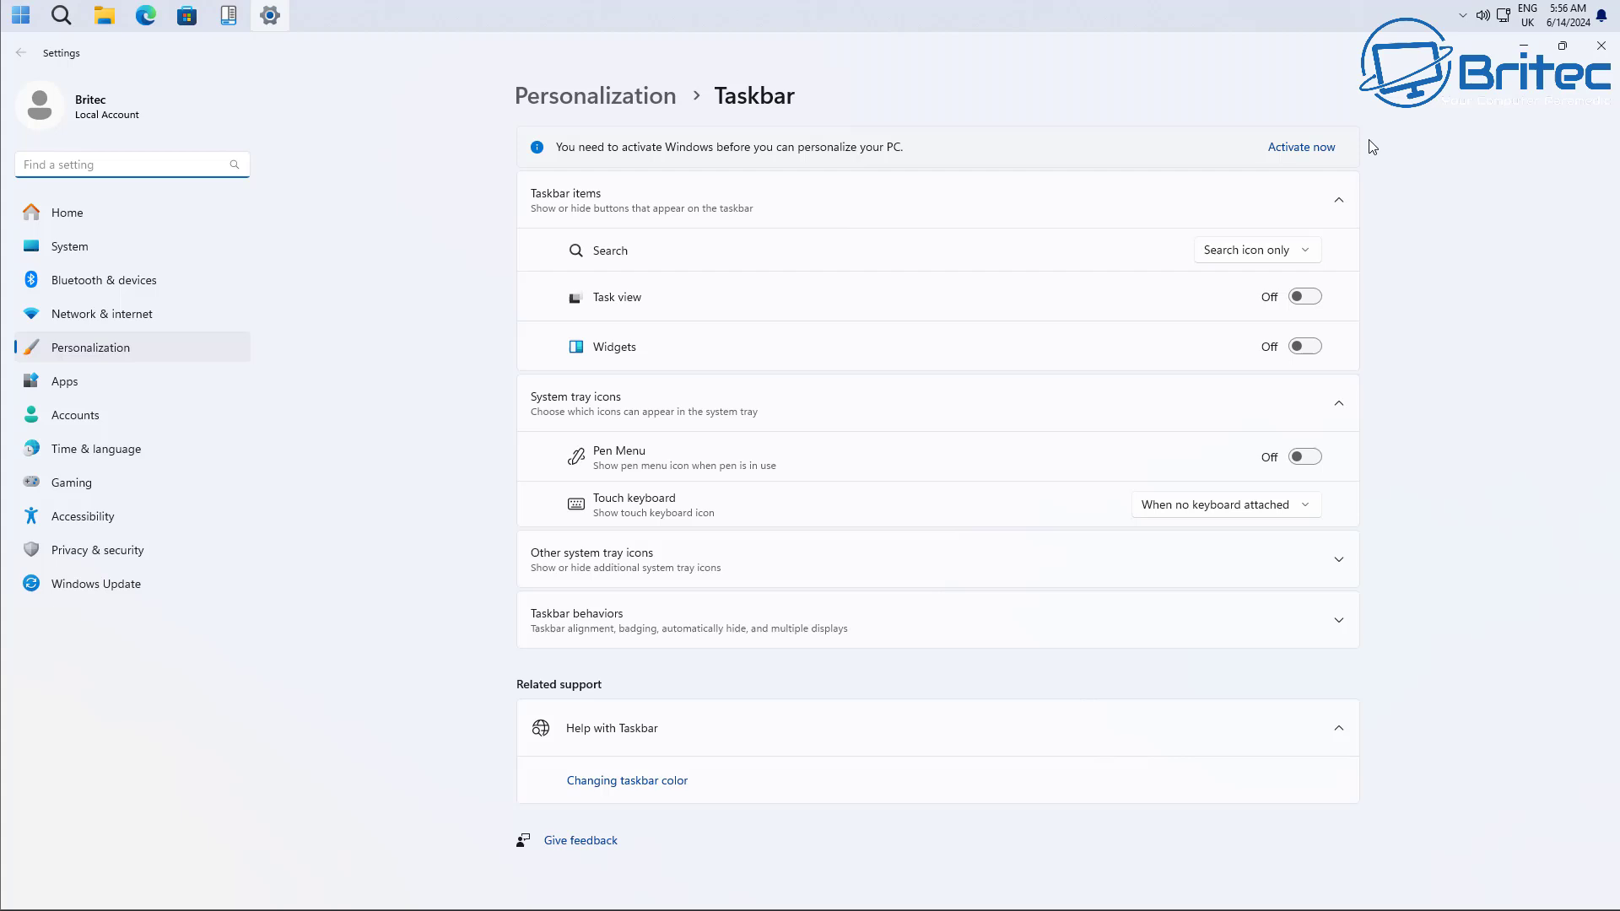
pyautogui.click(1603, 50)
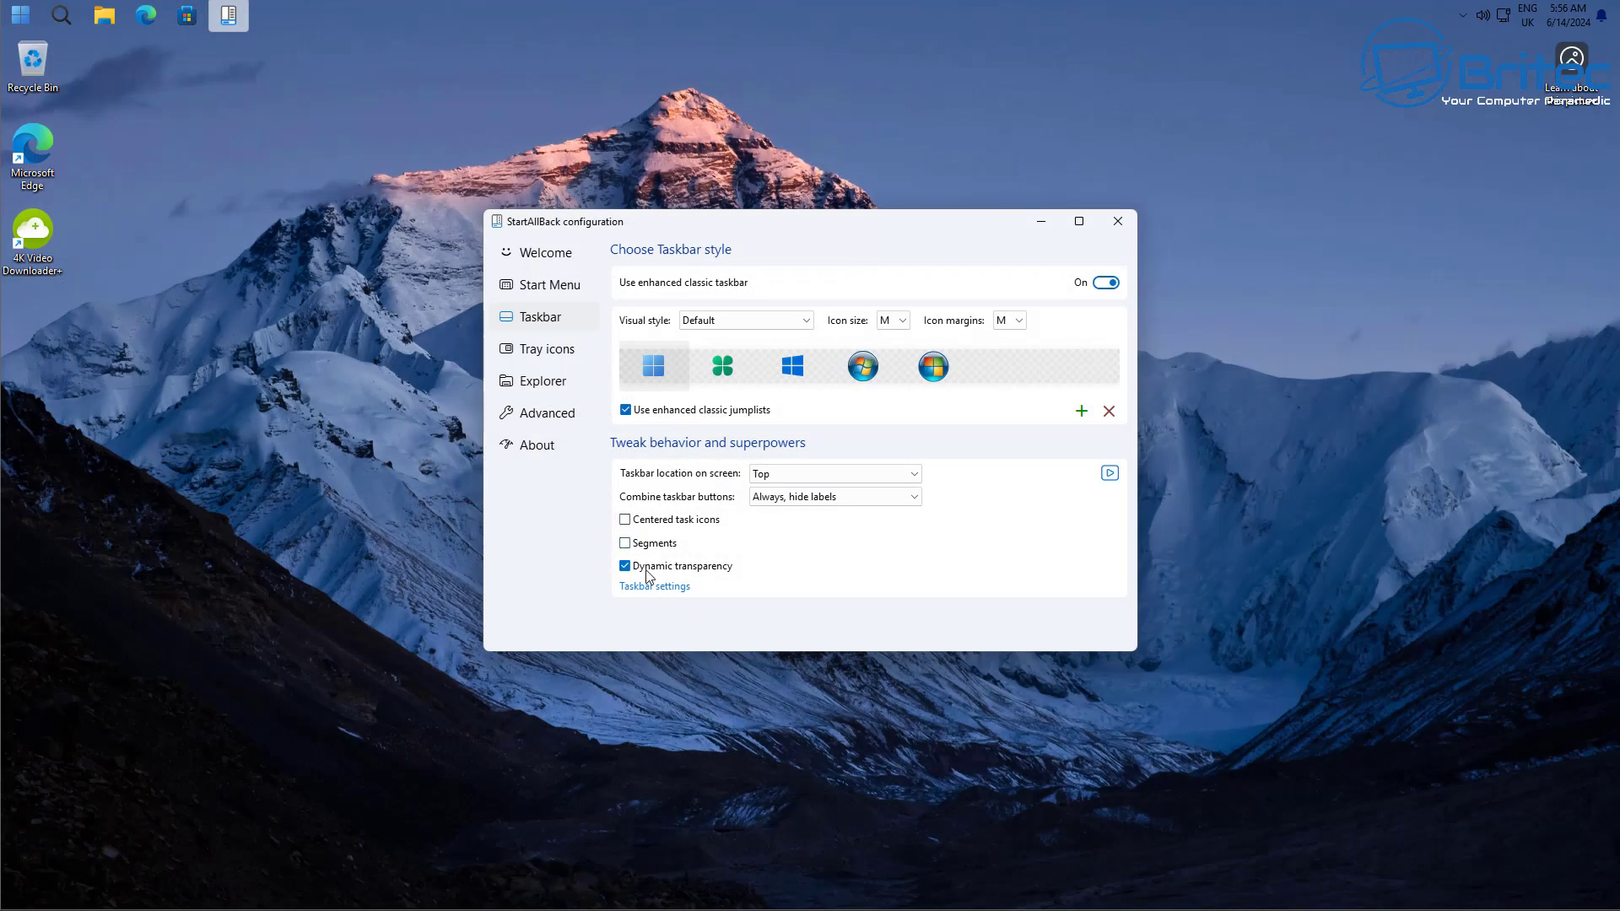
# - Turn off Dynamic transparency and try Segments with the Start menu, then switch Segments off
pyautogui.click(626, 570)
pyautogui.click(624, 545)
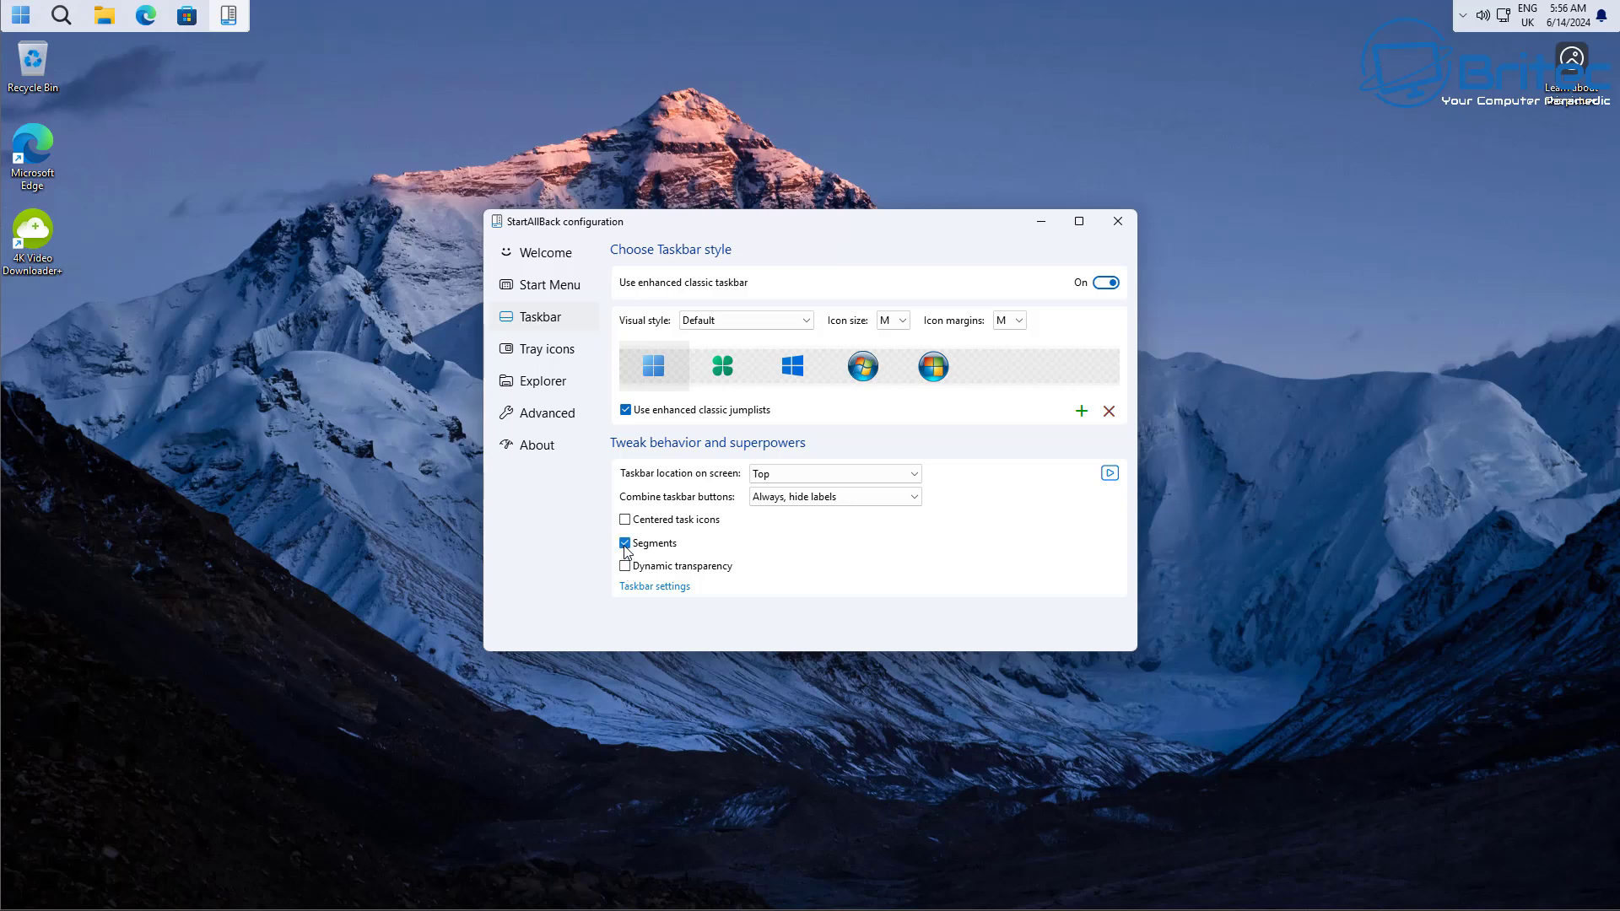
pyautogui.click(22, 17)
pyautogui.click(28, 24)
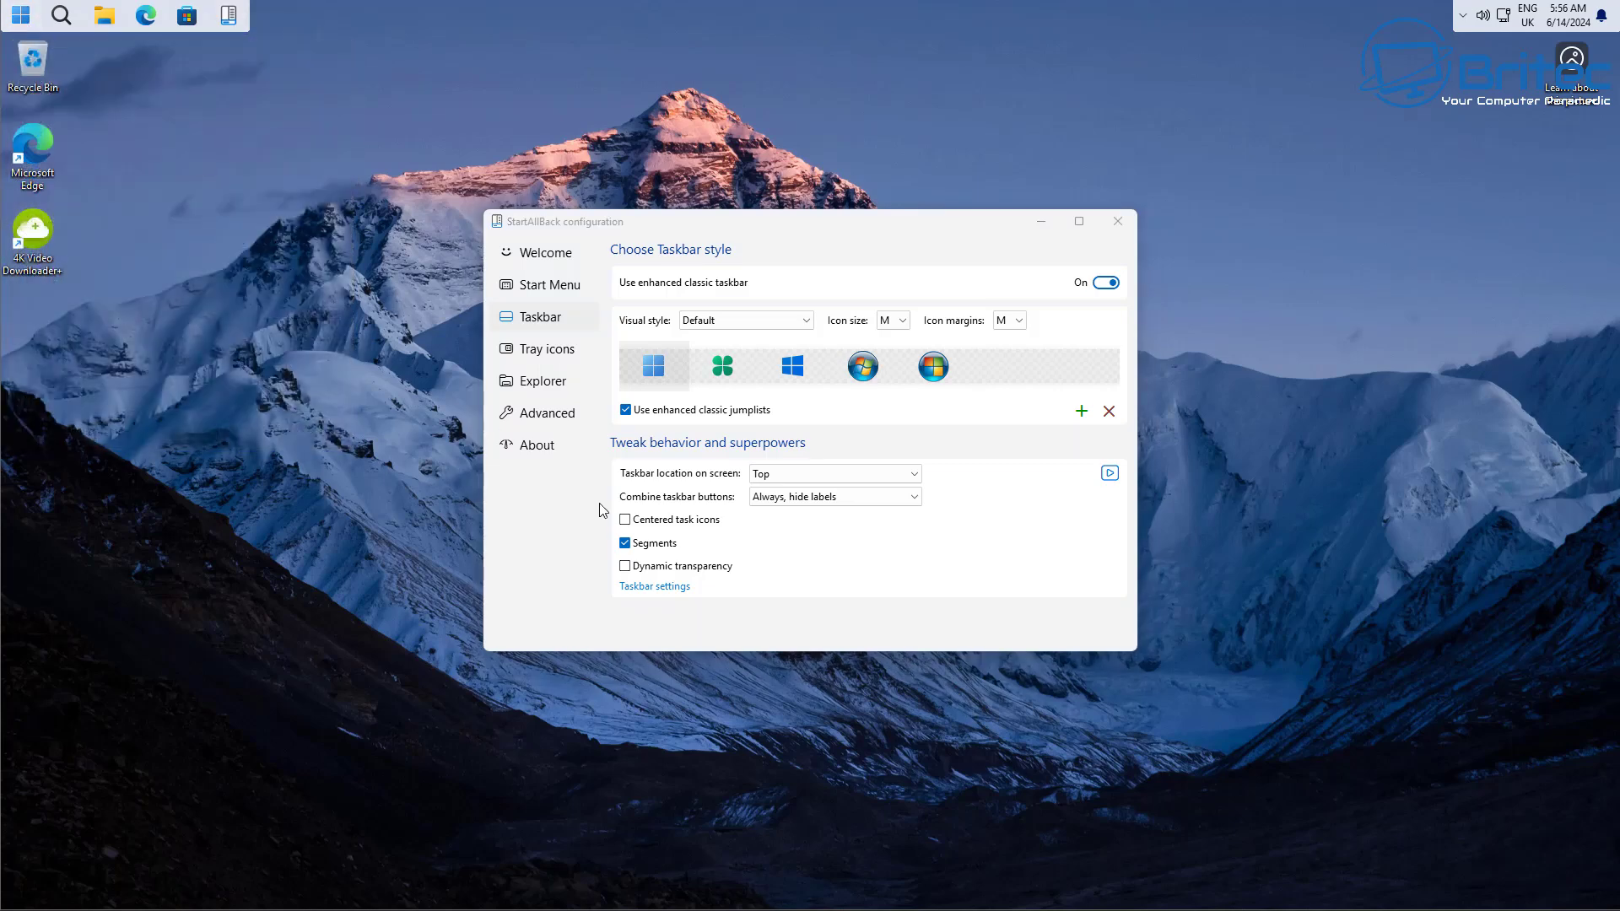
pyautogui.click(625, 543)
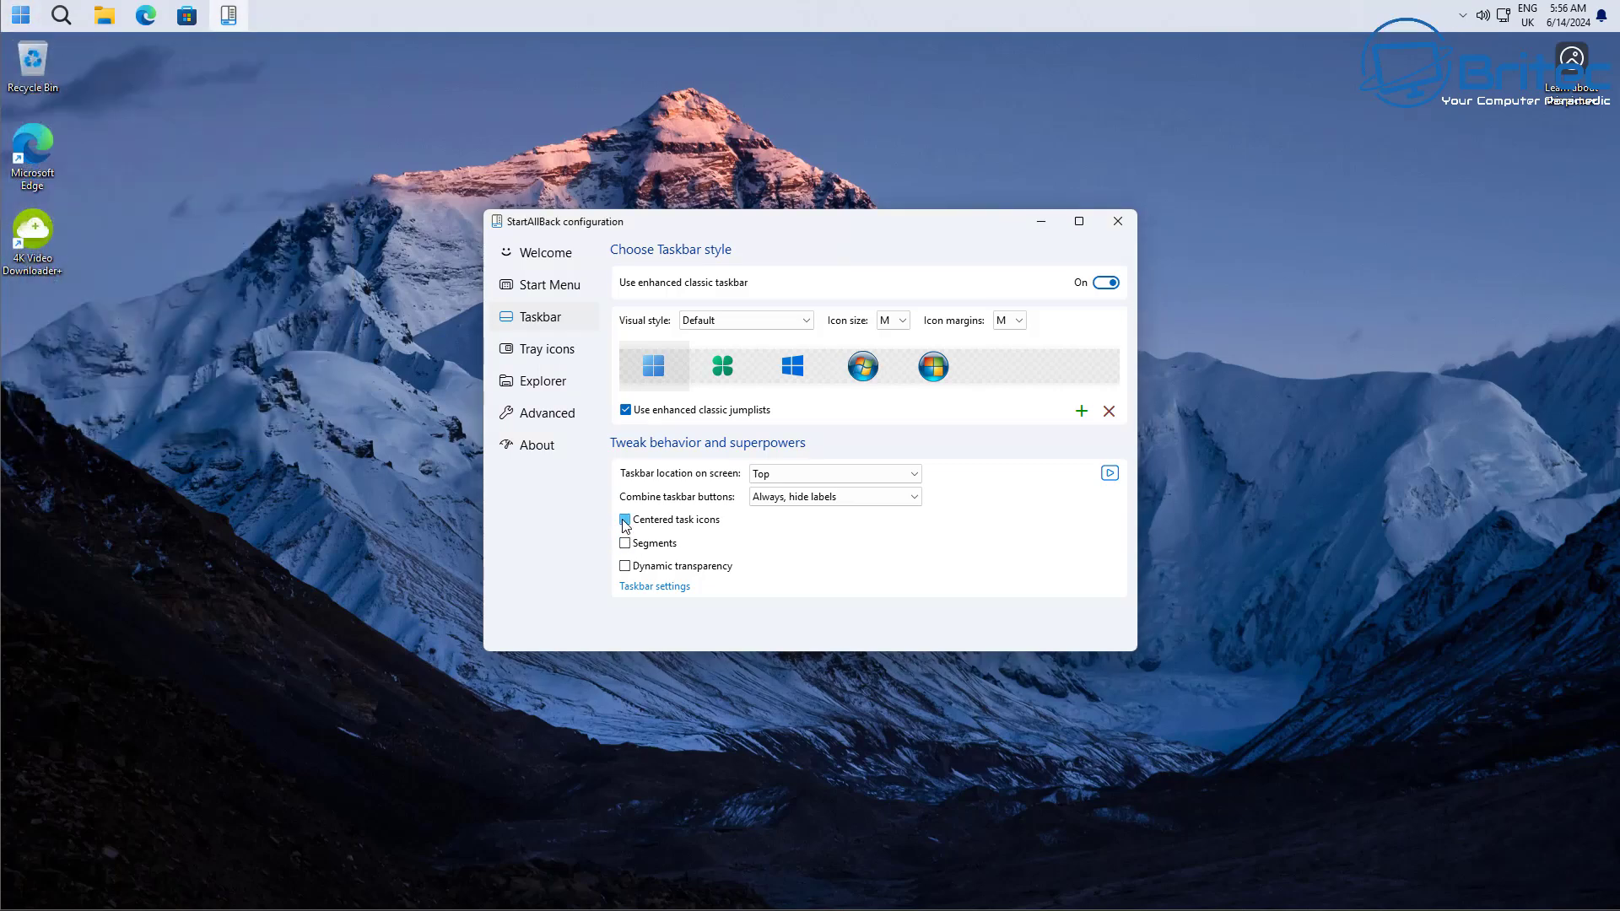
# - Turn on Centered task icons together with the Start button and check the Start menu
pyautogui.click(625, 520)
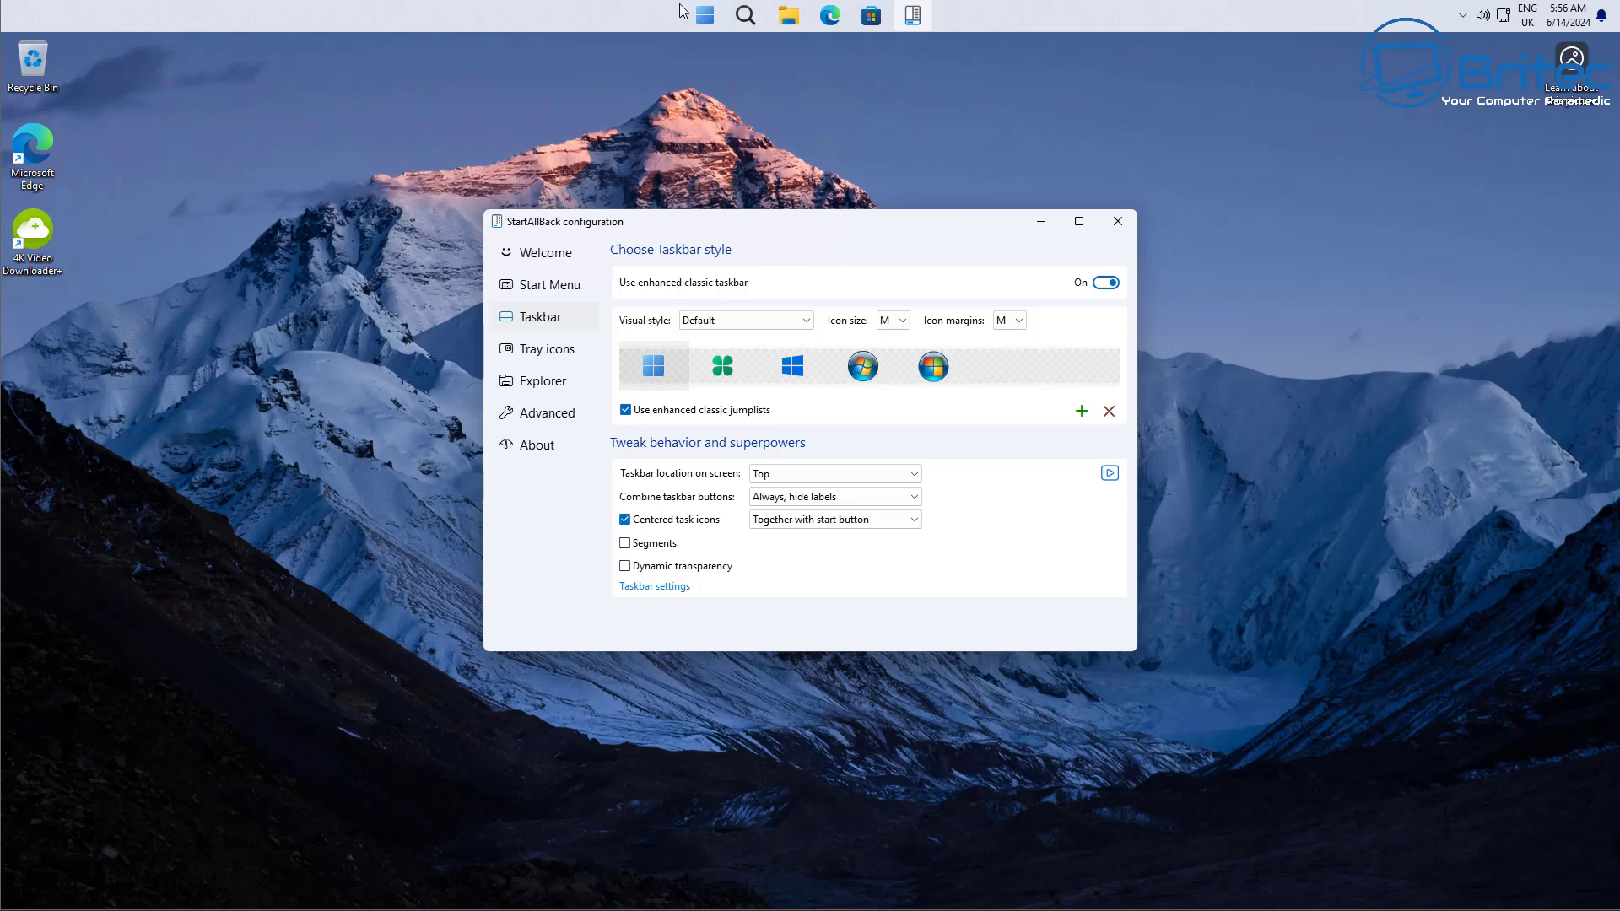
pyautogui.click(703, 15)
pyautogui.click(703, 15)
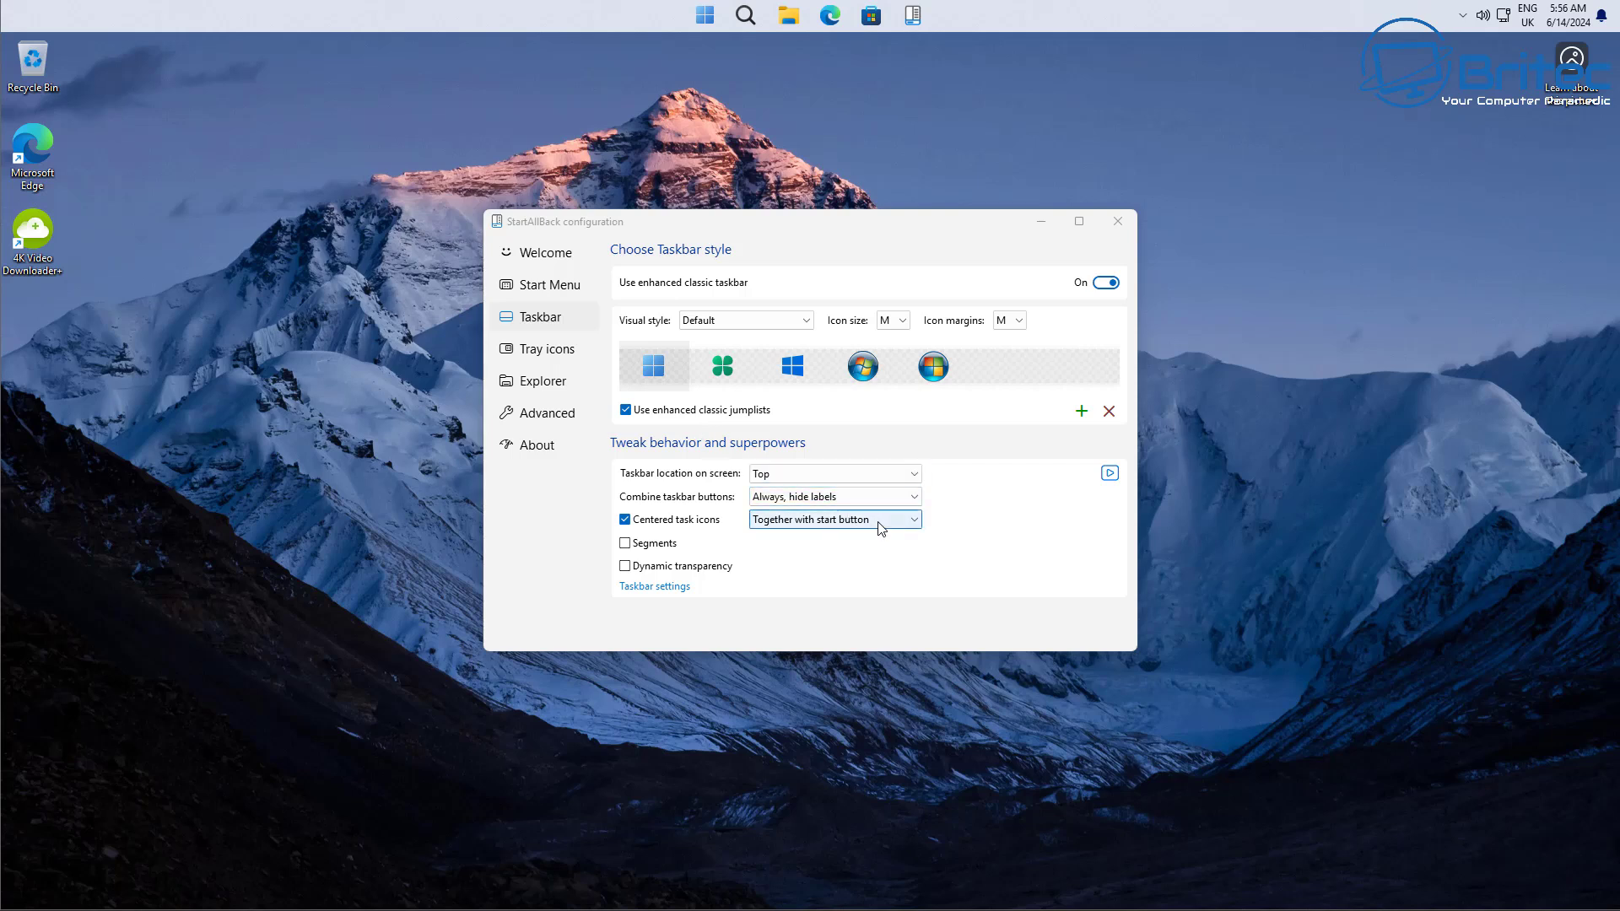
pyautogui.click(730, 379)
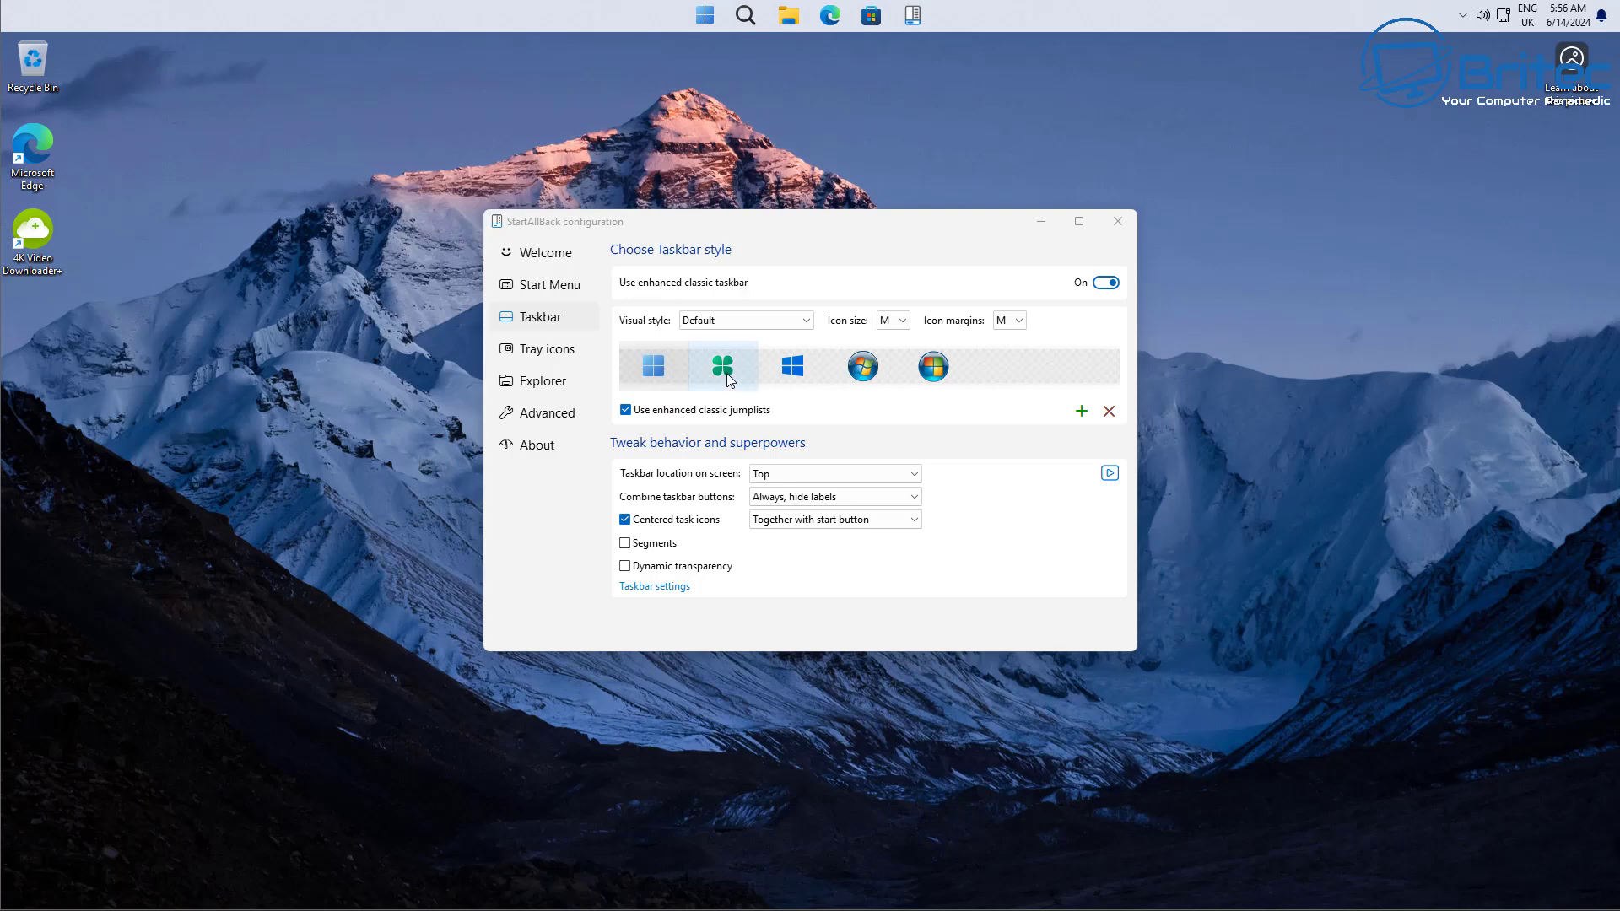
pyautogui.click(730, 379)
pyautogui.click(705, 15)
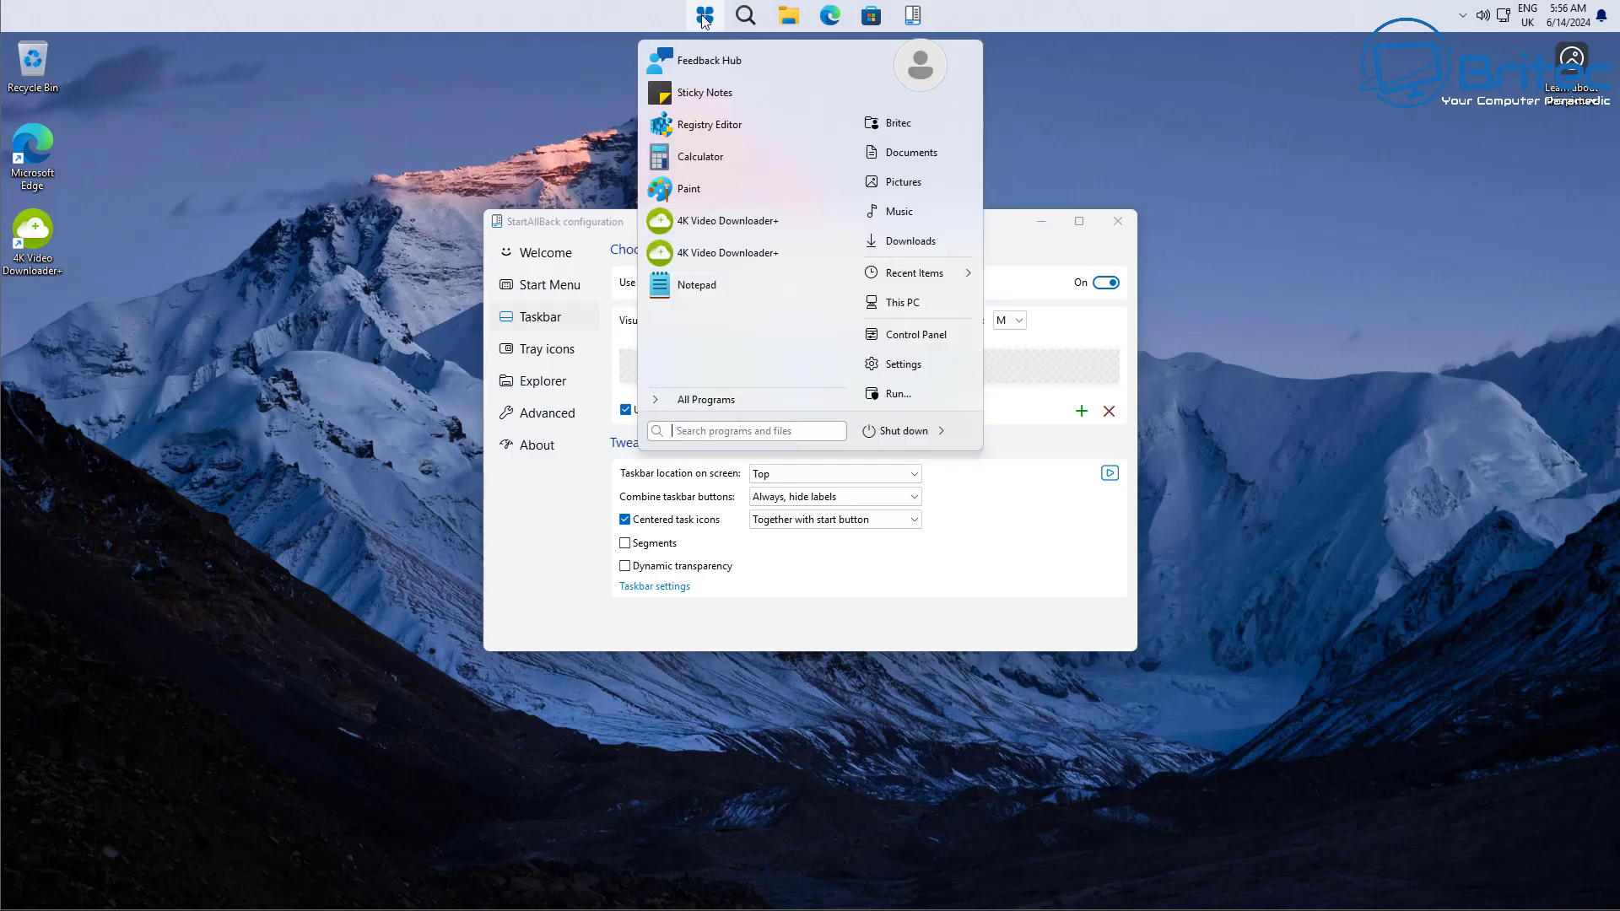
pyautogui.click(705, 16)
pyautogui.click(654, 365)
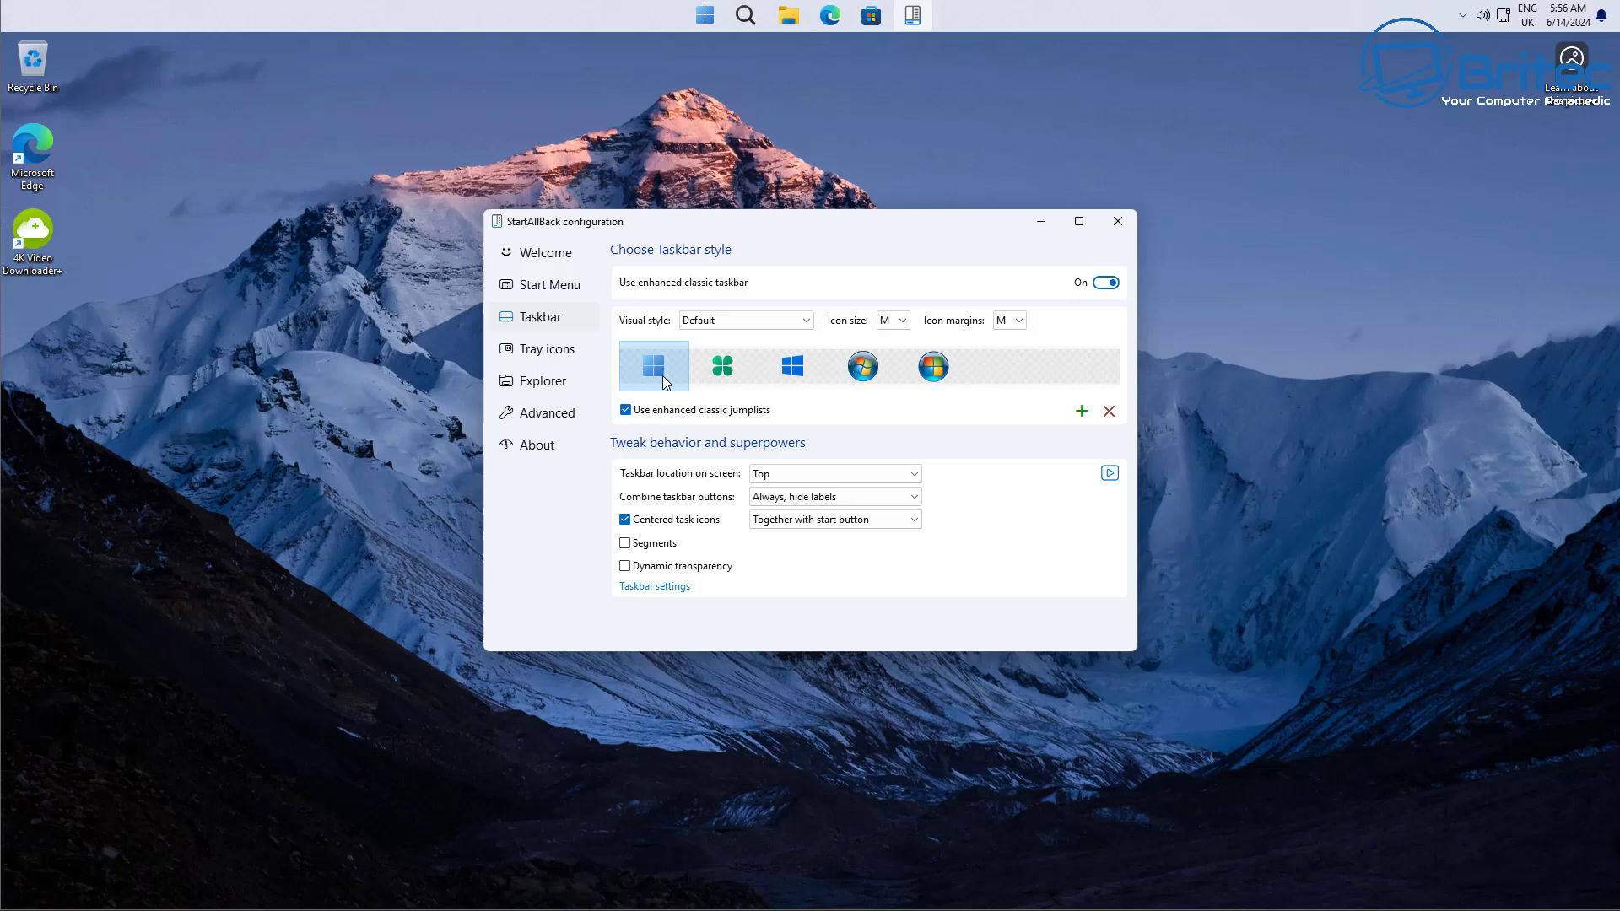
pyautogui.click(791, 372)
pyautogui.click(654, 365)
# - Move the taskbar back to the left edge and hide the desktop icons
pyautogui.click(814, 475)
pyautogui.click(796, 492)
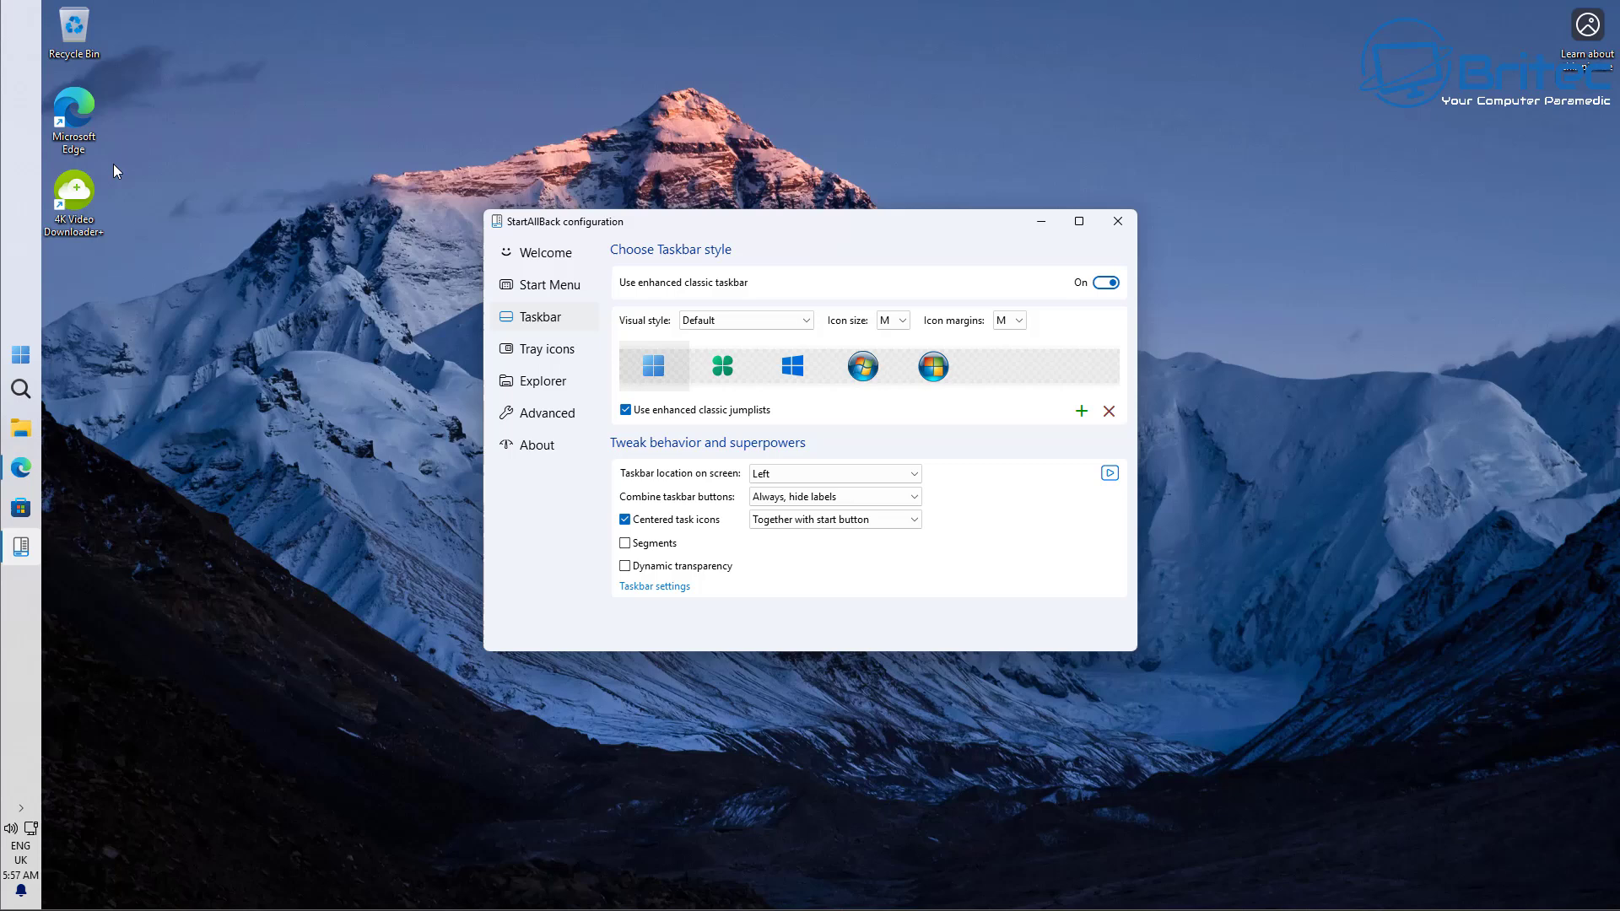
pyautogui.rightClick(157, 125)
pyautogui.moveTo(213, 139)
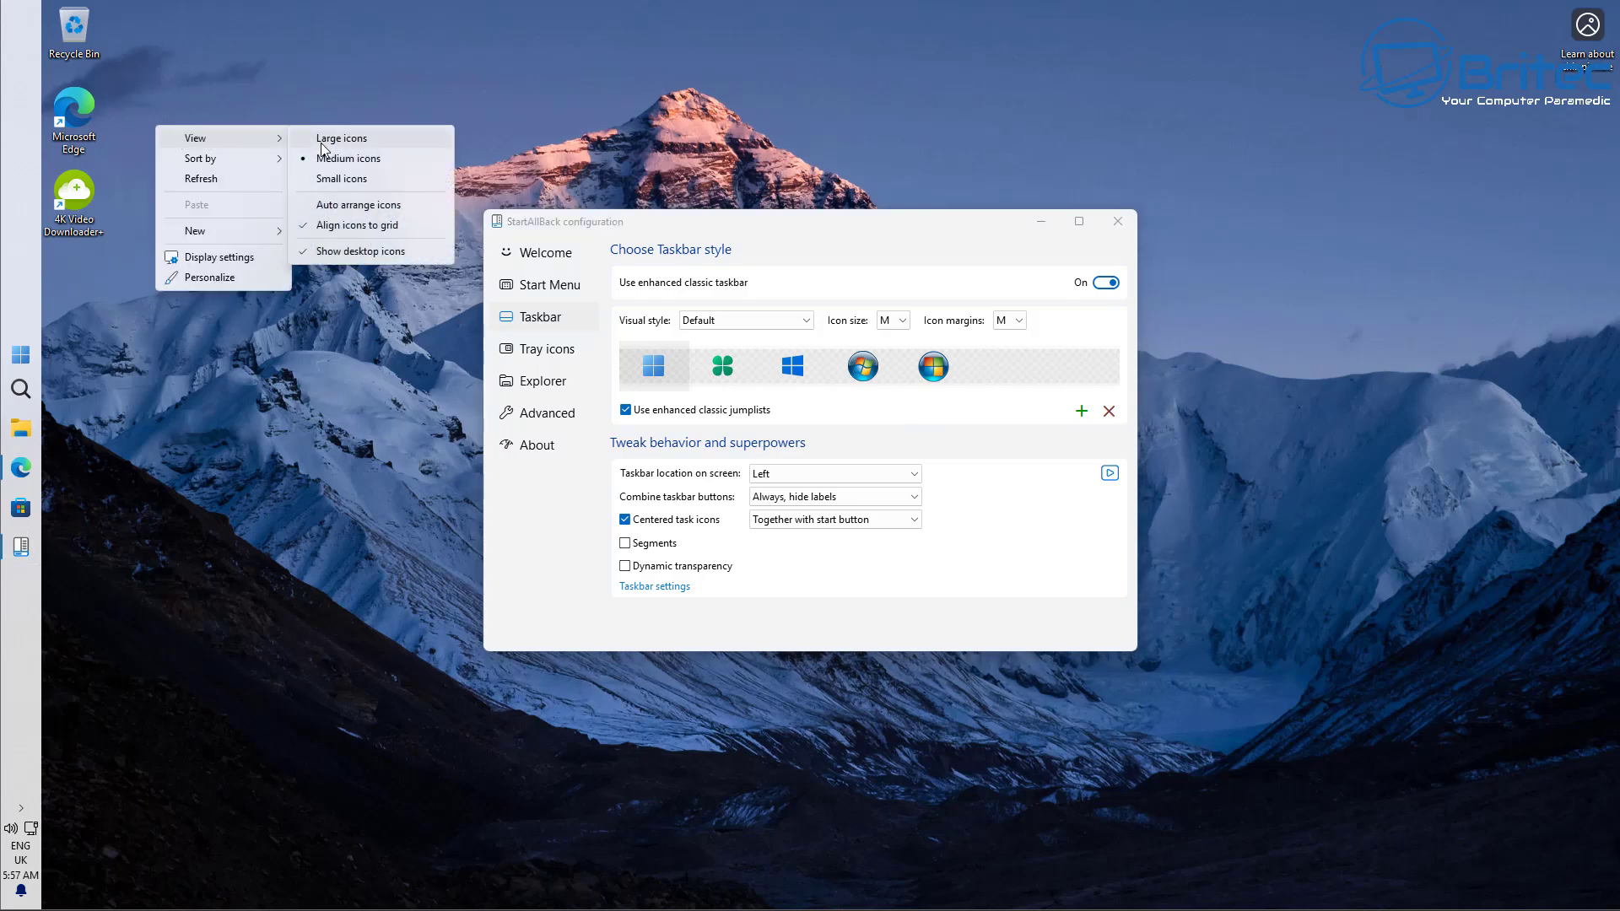
pyautogui.click(369, 255)
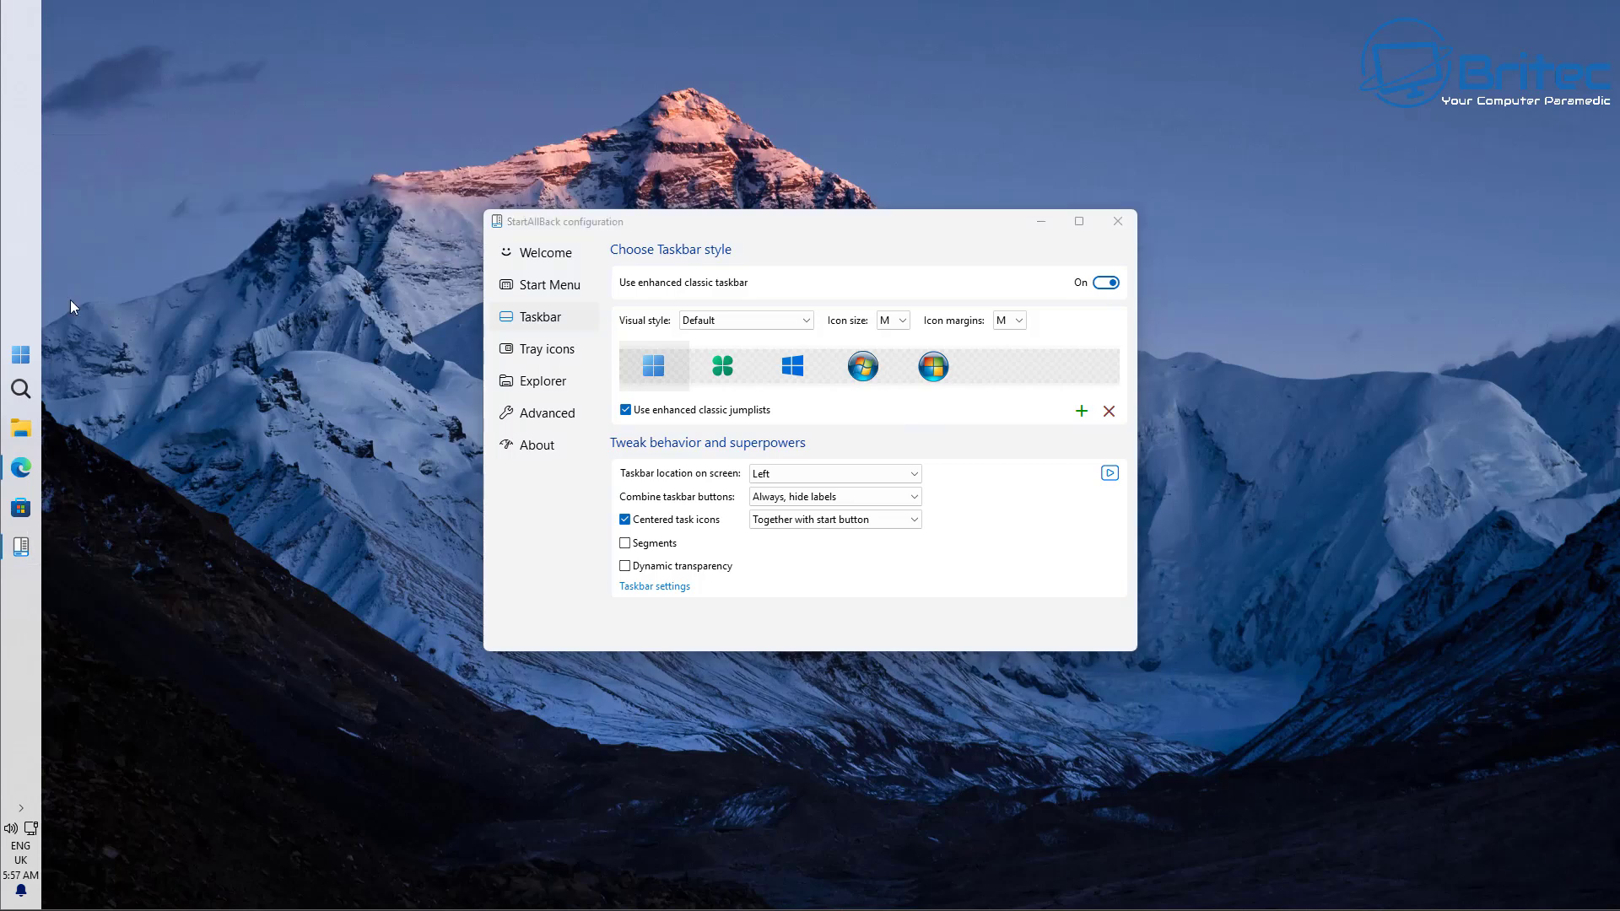
# - Check the Start menu, then turn off Centered task icons so icons start at the top
pyautogui.click(21, 355)
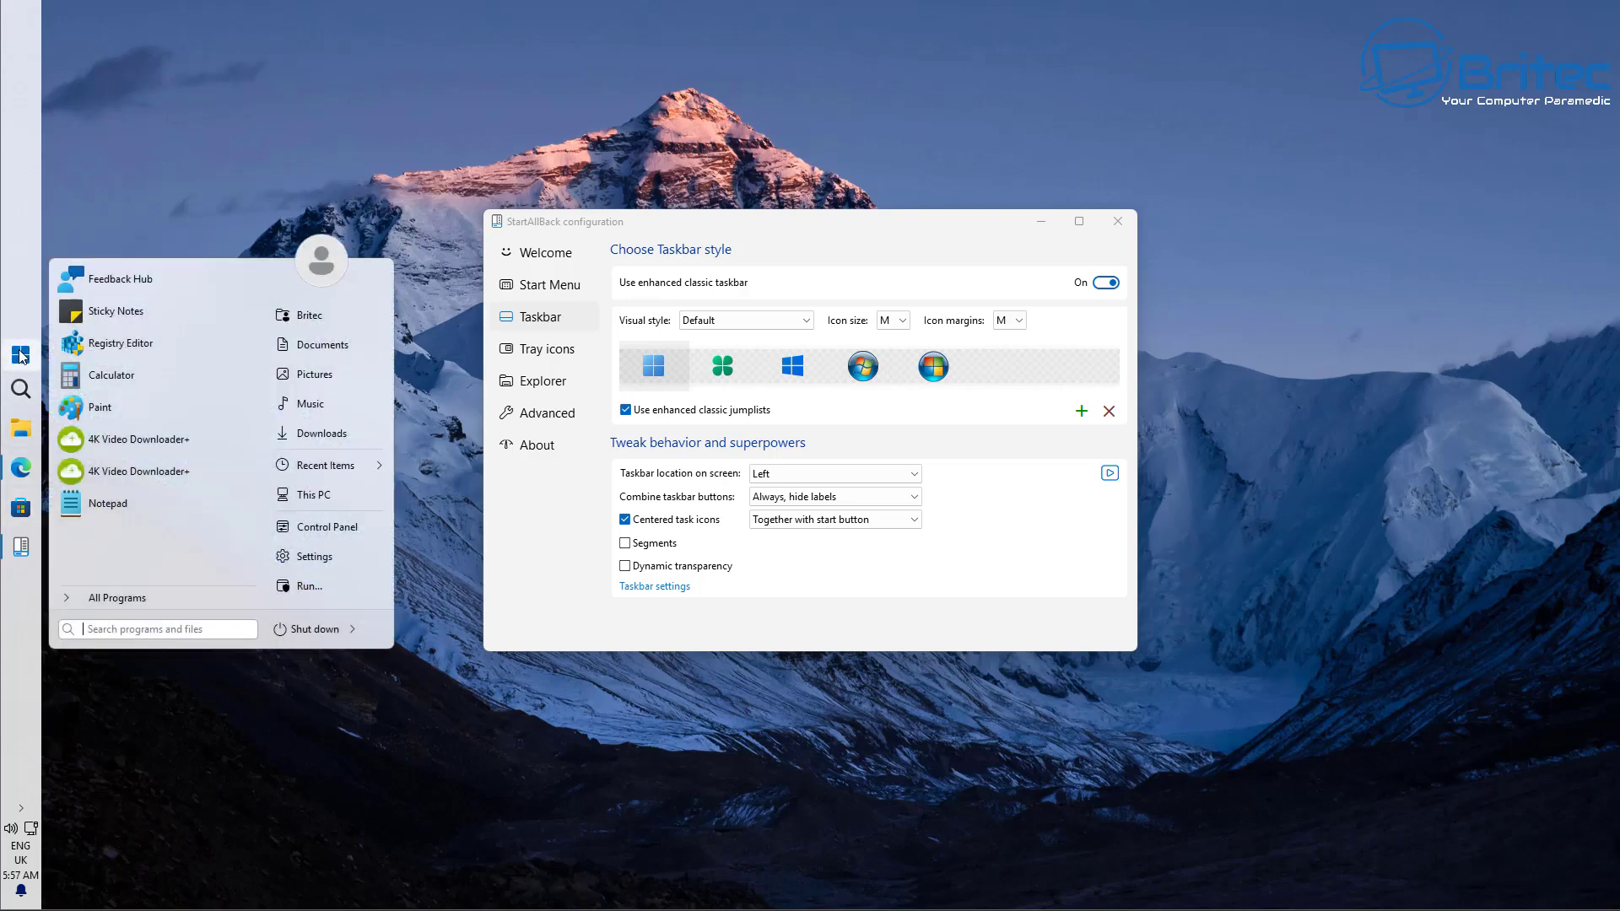
pyautogui.click(21, 355)
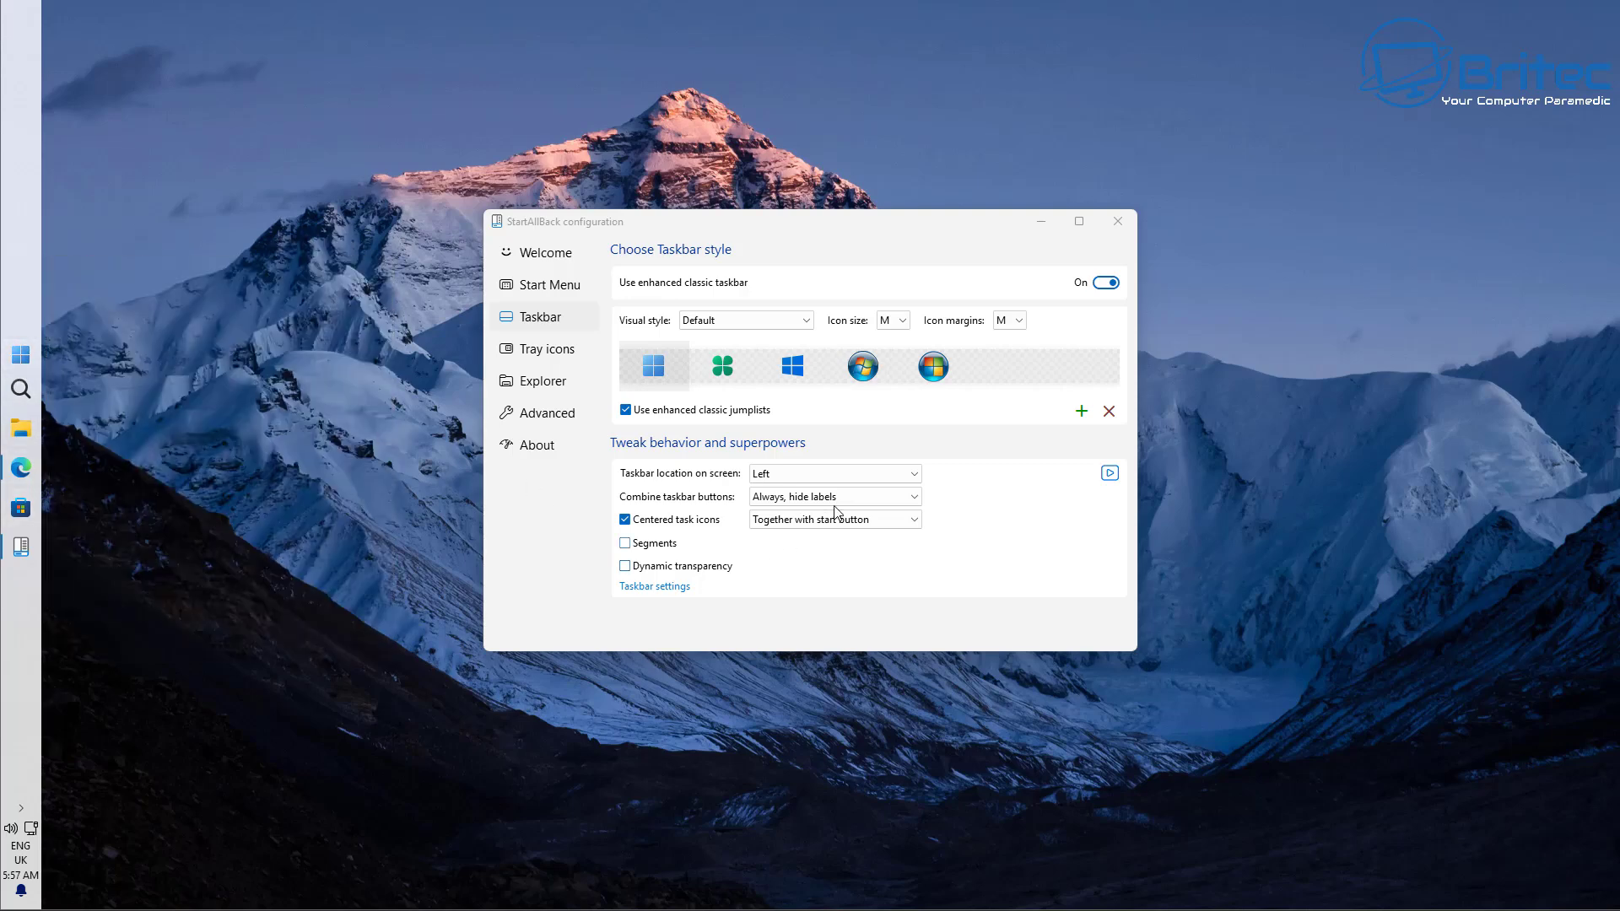
pyautogui.click(625, 520)
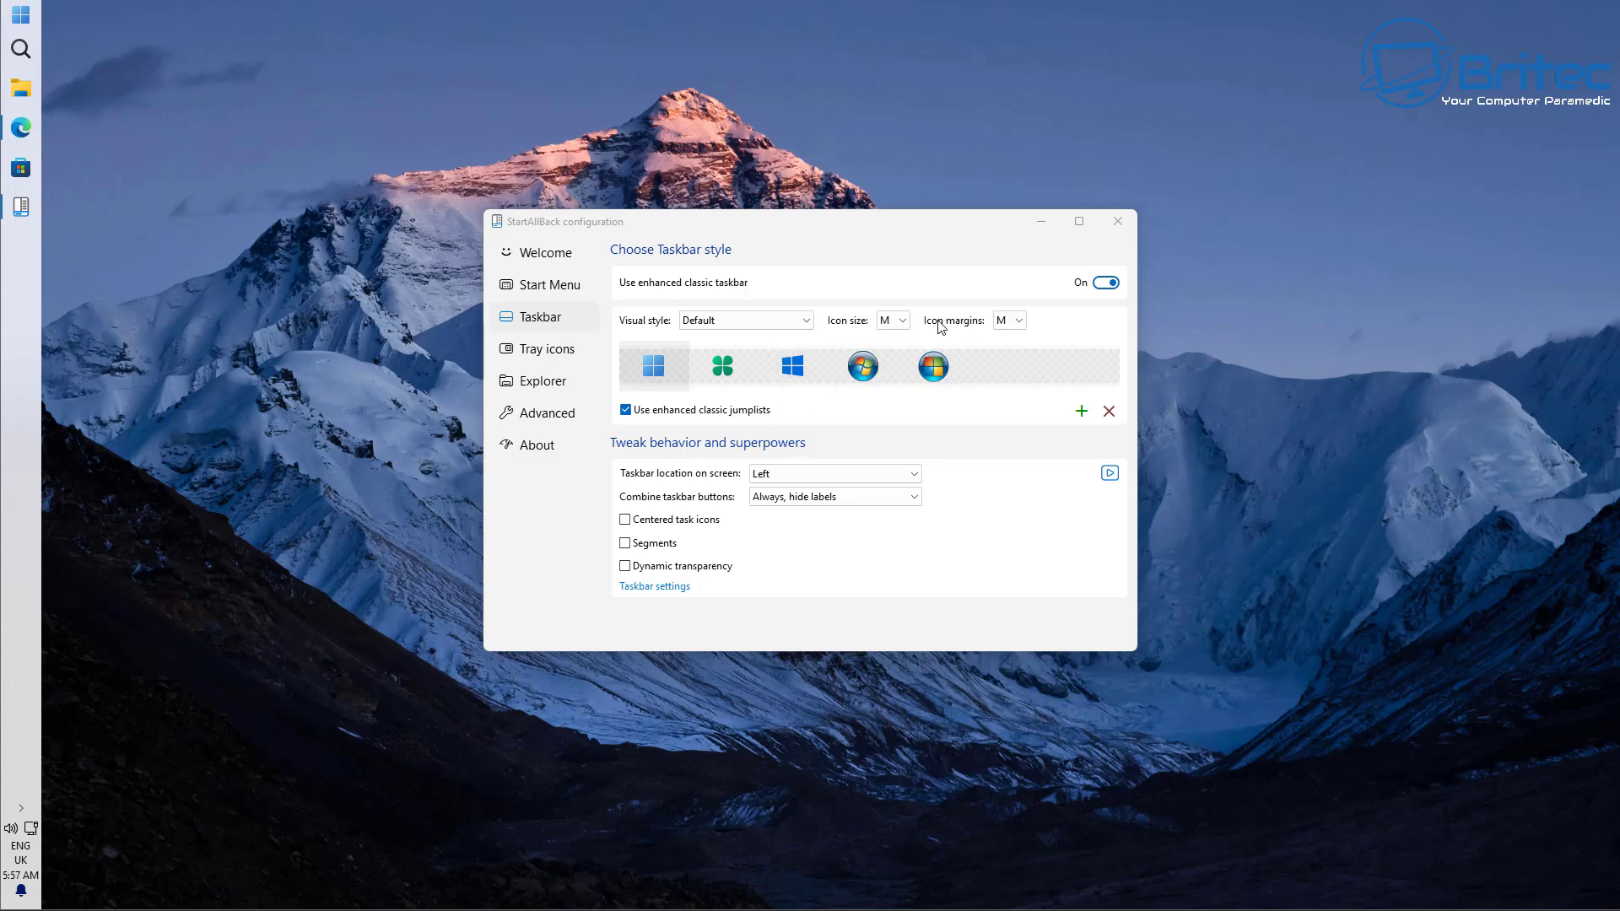
pyautogui.click(781, 321)
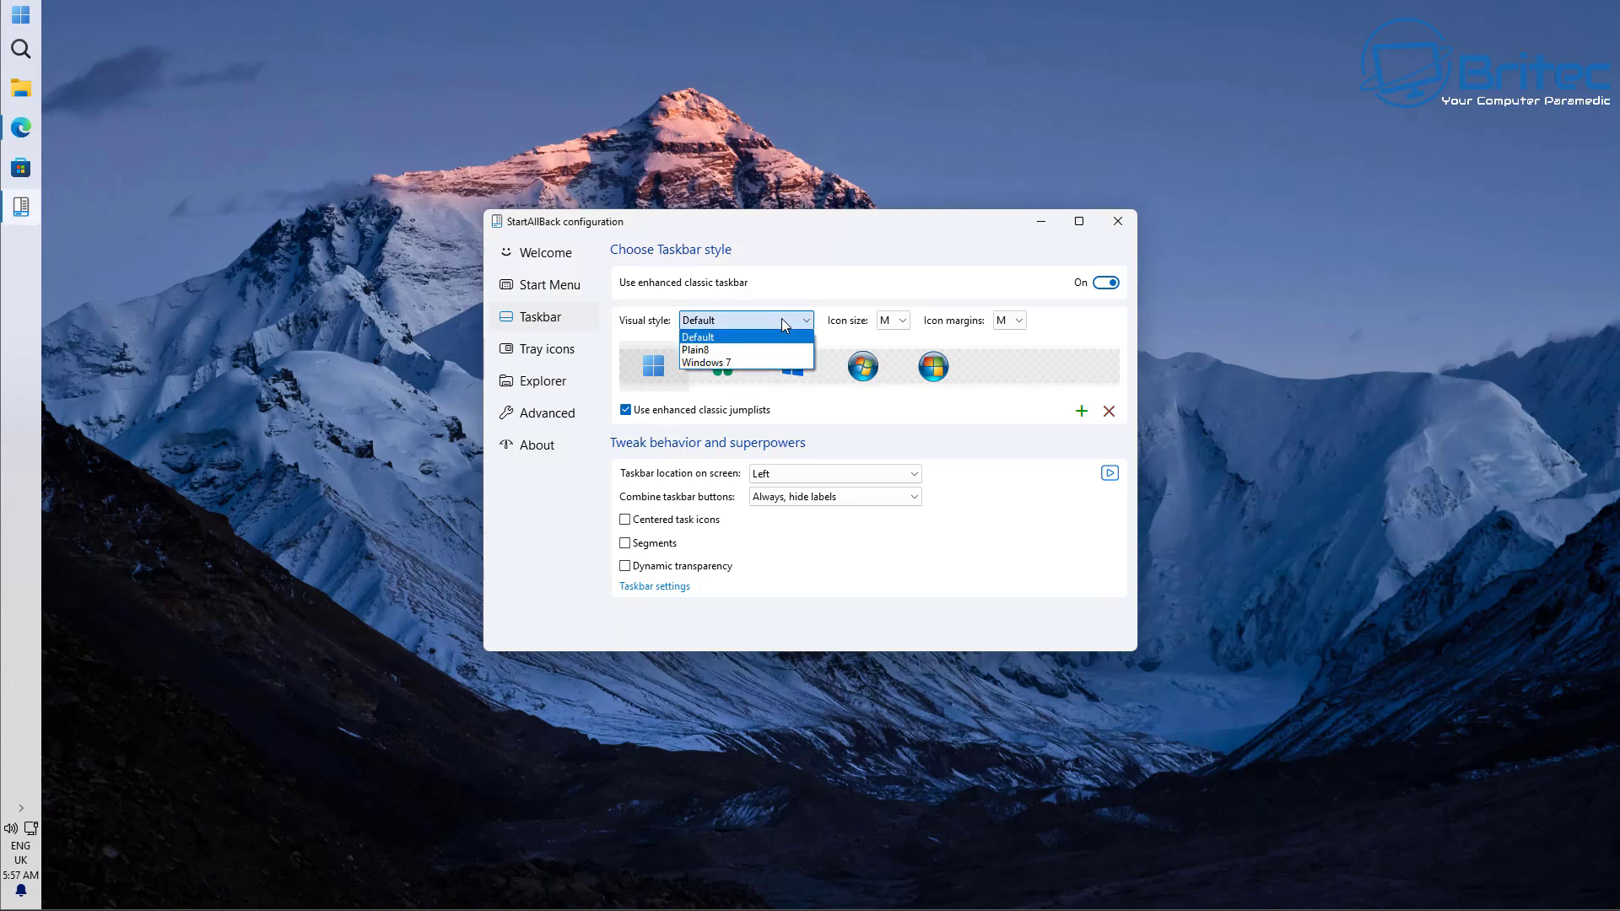
pyautogui.click(781, 321)
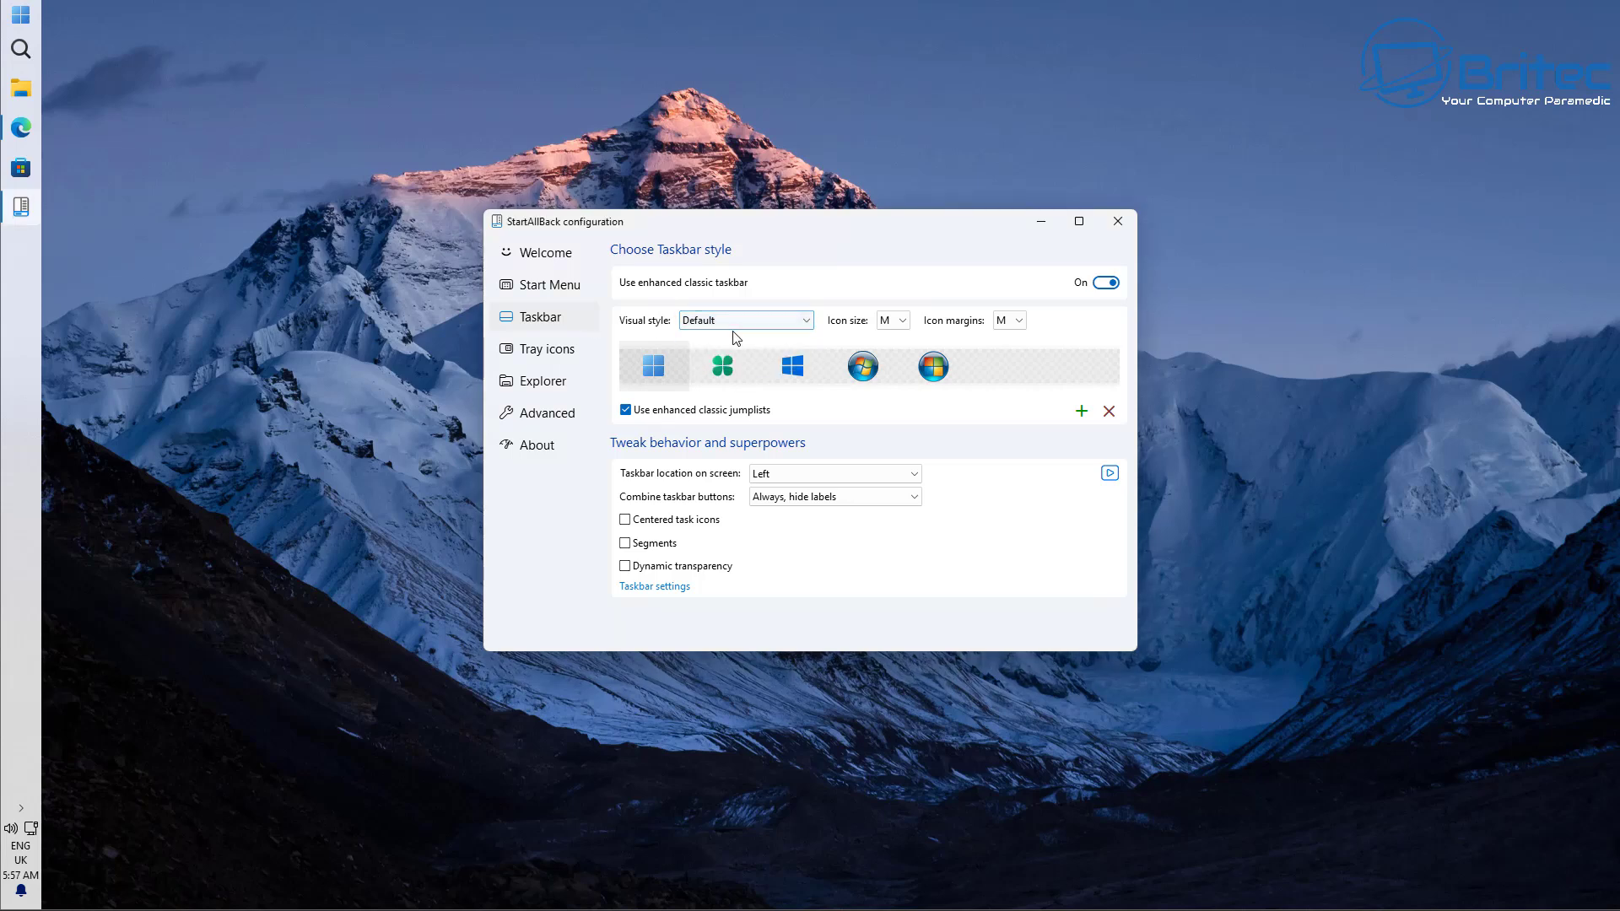
pyautogui.click(796, 324)
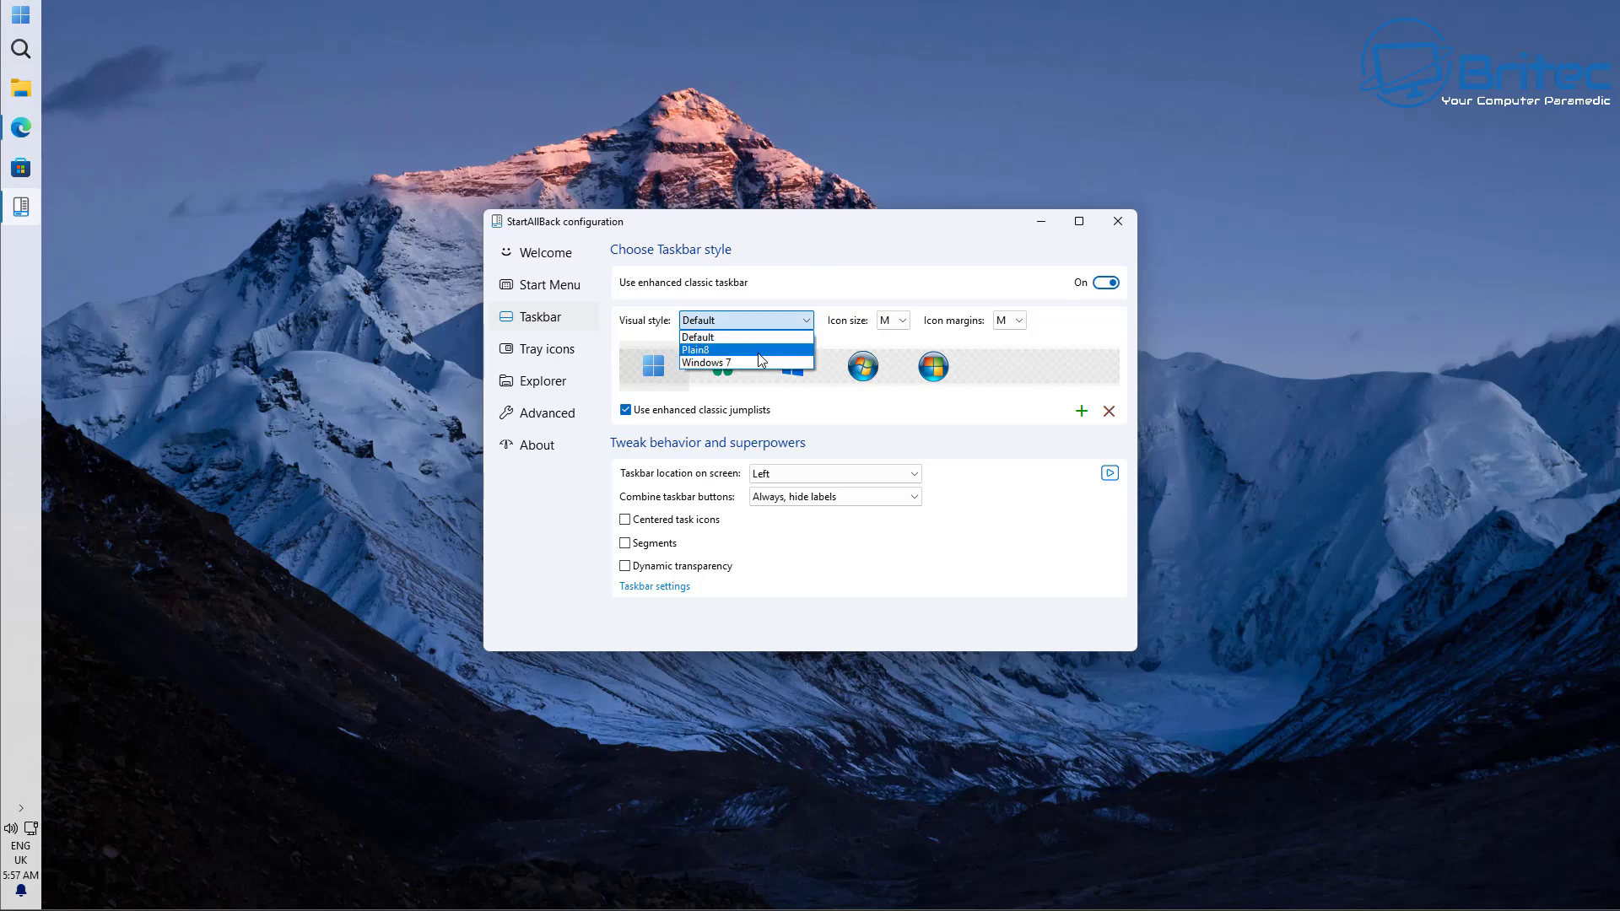
pyautogui.click(761, 360)
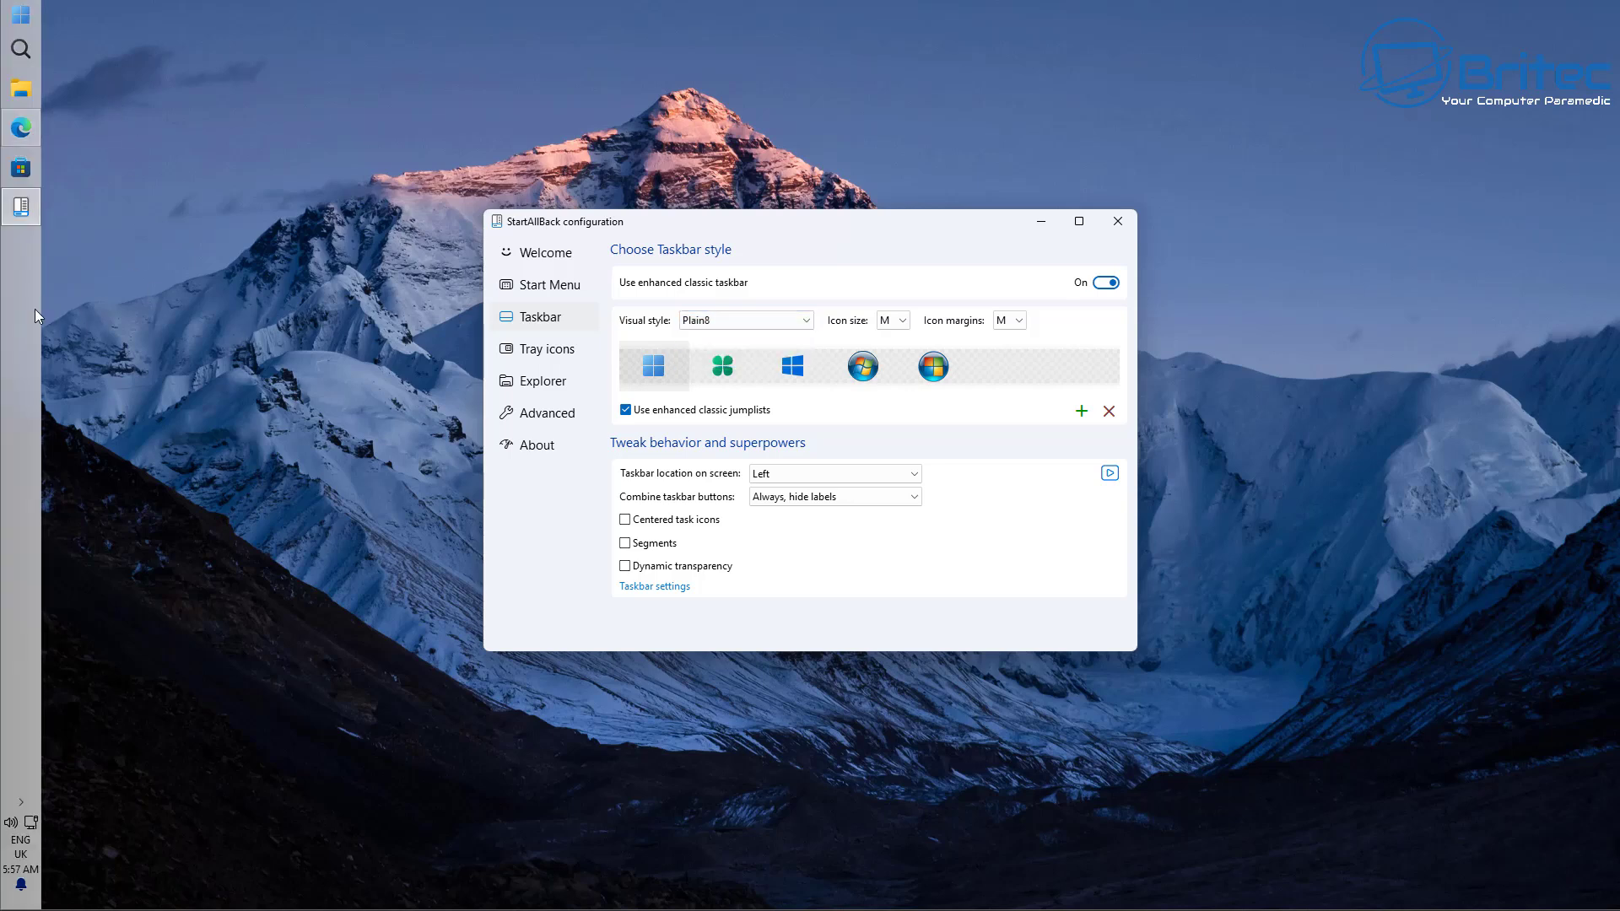
pyautogui.click(715, 319)
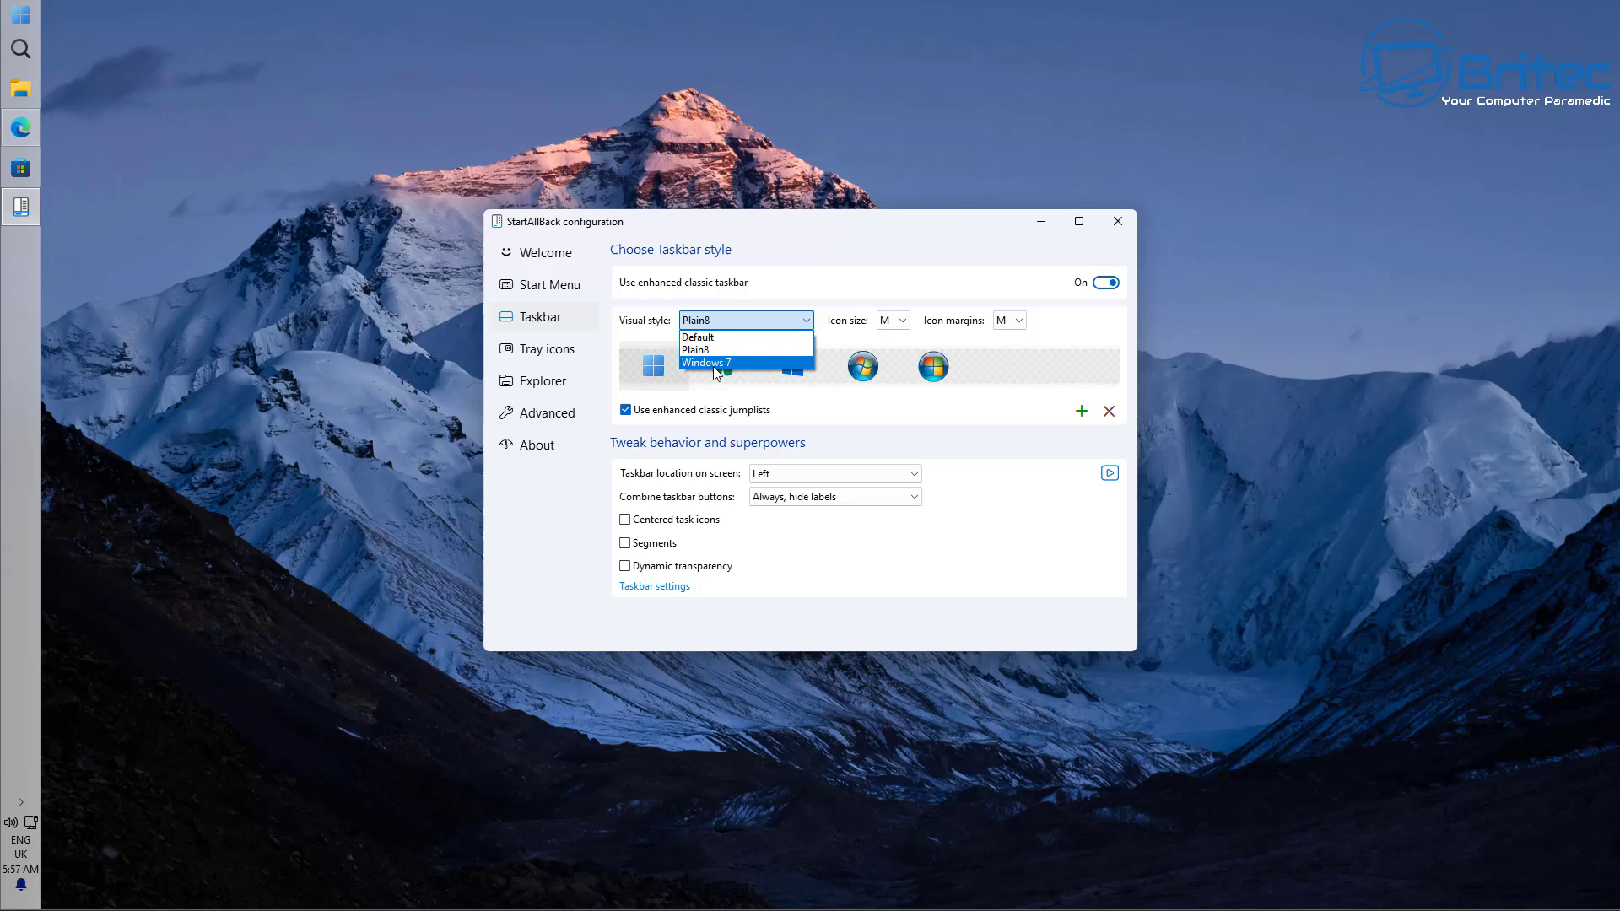
pyautogui.click(715, 365)
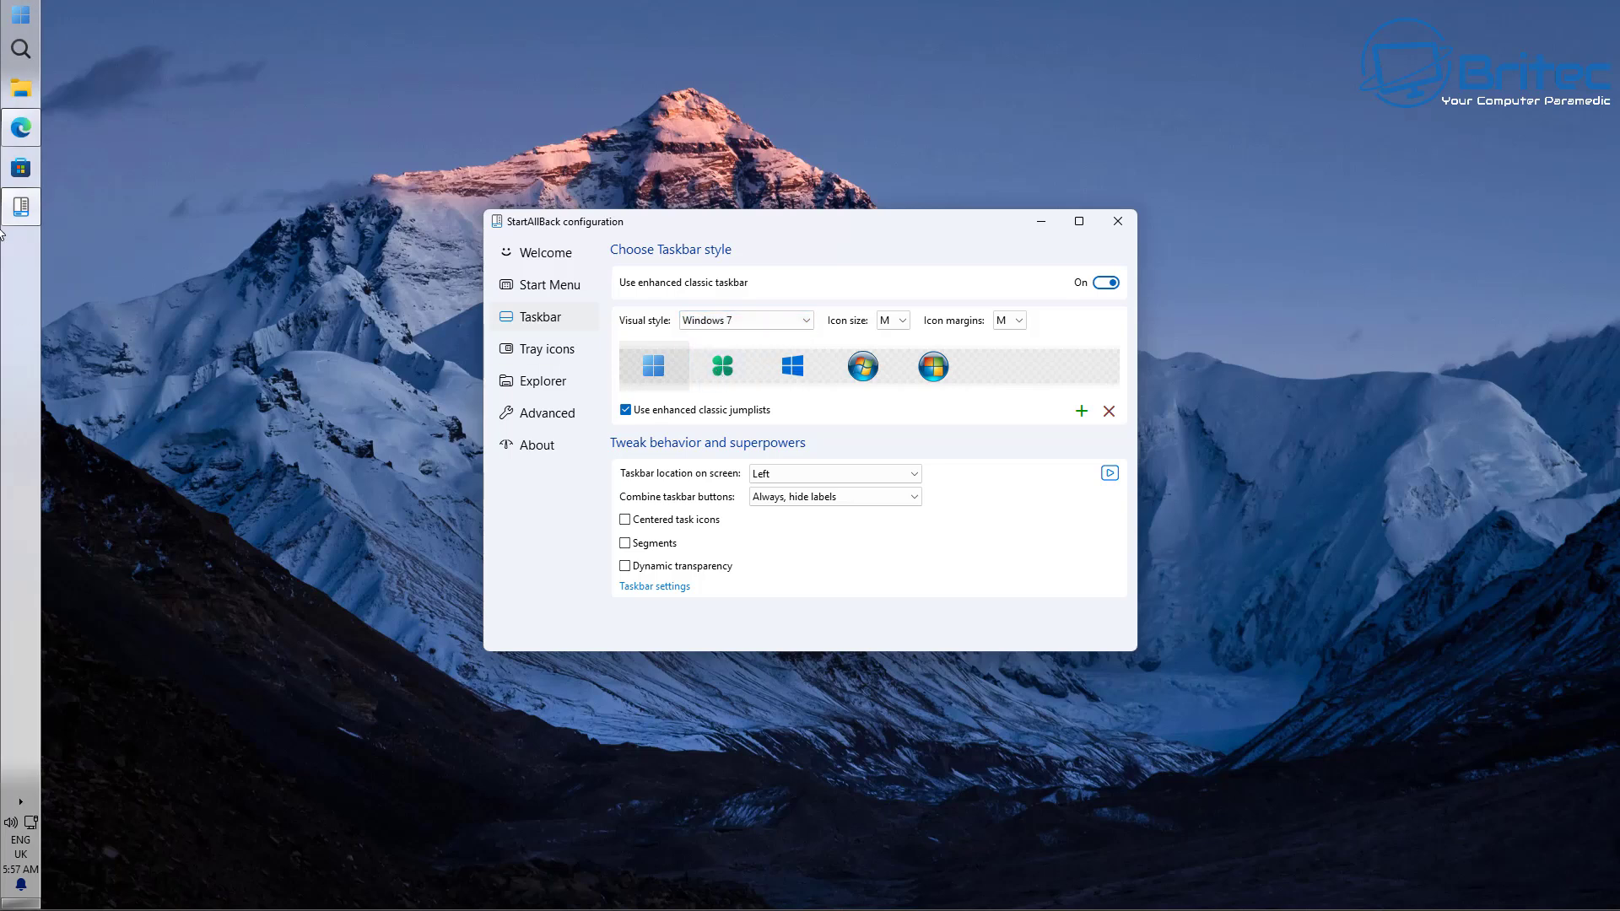
pyautogui.click(806, 322)
pyautogui.click(763, 334)
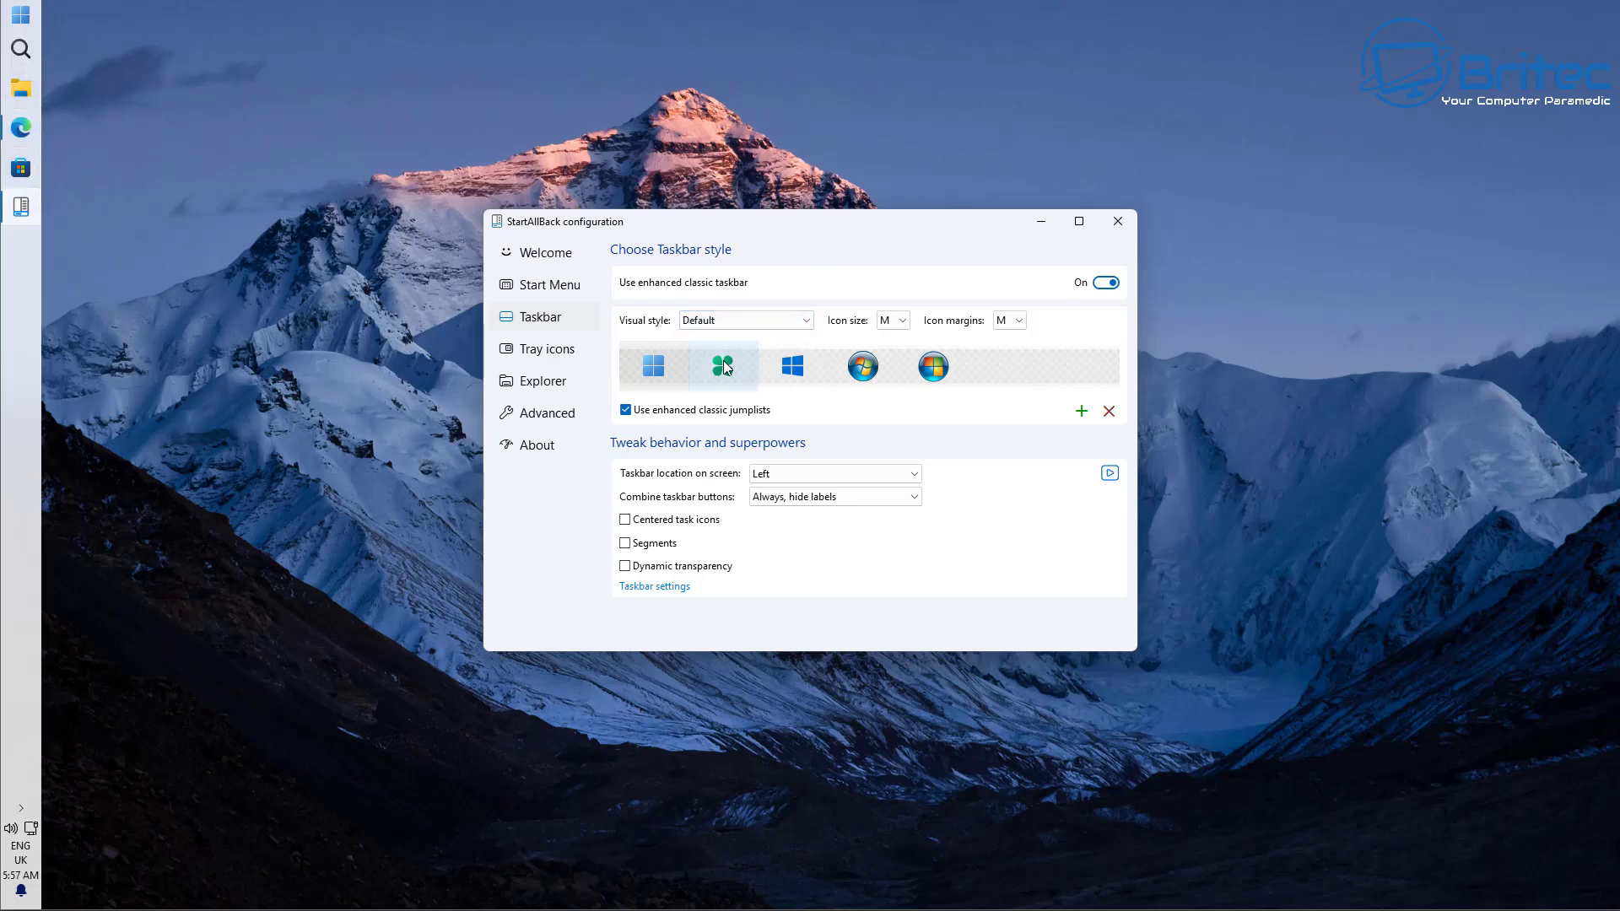
# - Set the taskbar icon size to L, then XL, and preview the Start menu
pyautogui.click(901, 325)
pyautogui.click(882, 363)
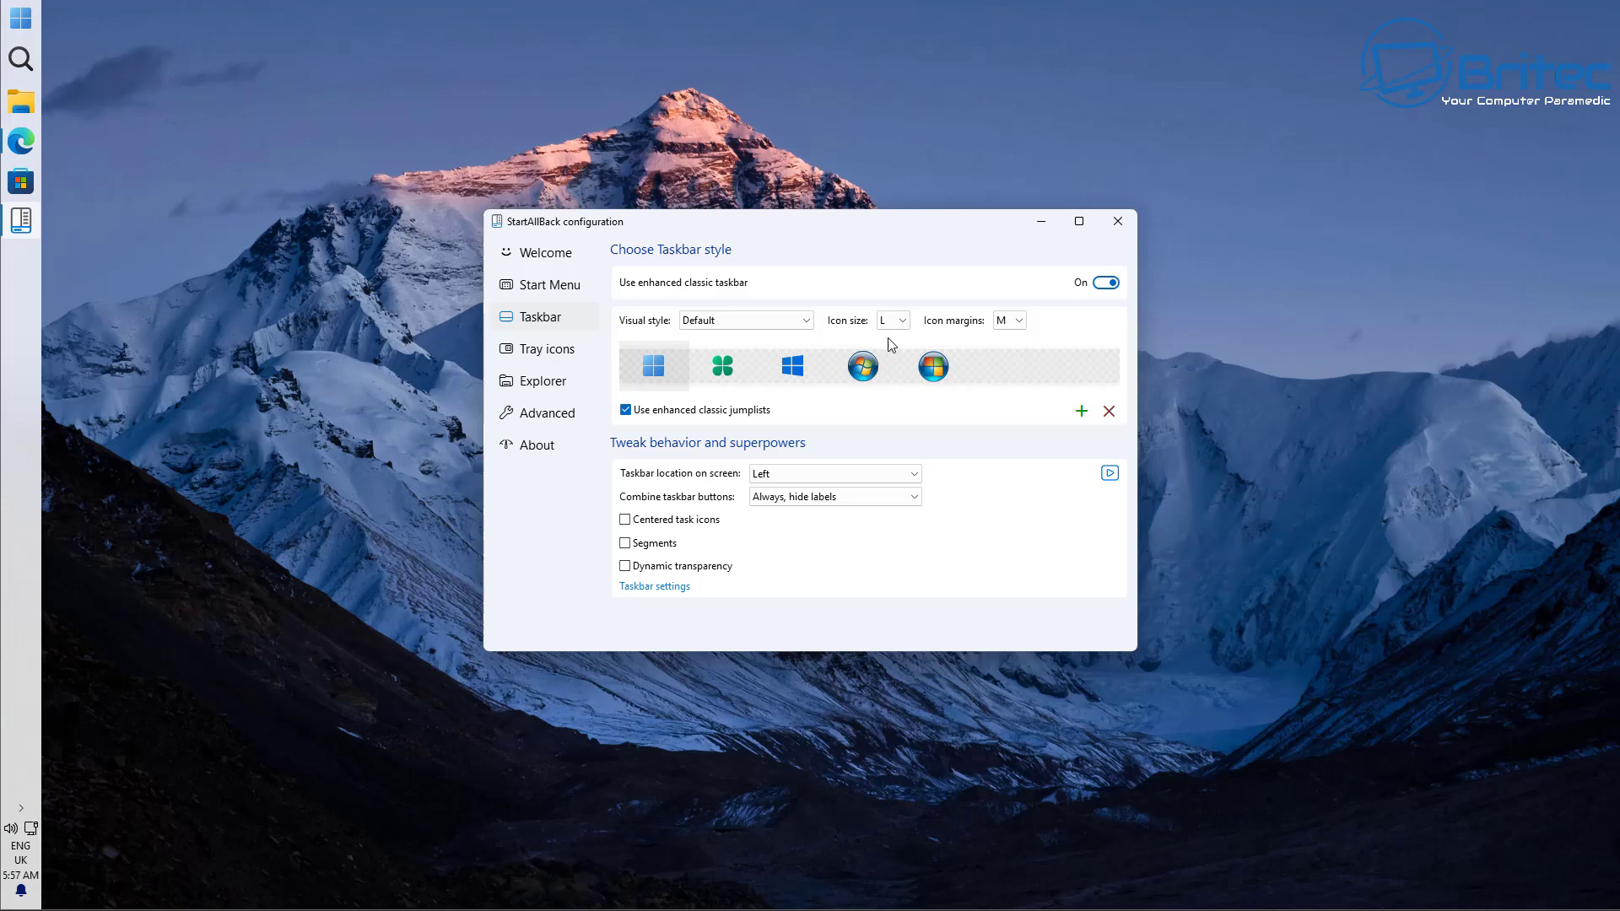
pyautogui.click(897, 321)
pyautogui.click(896, 376)
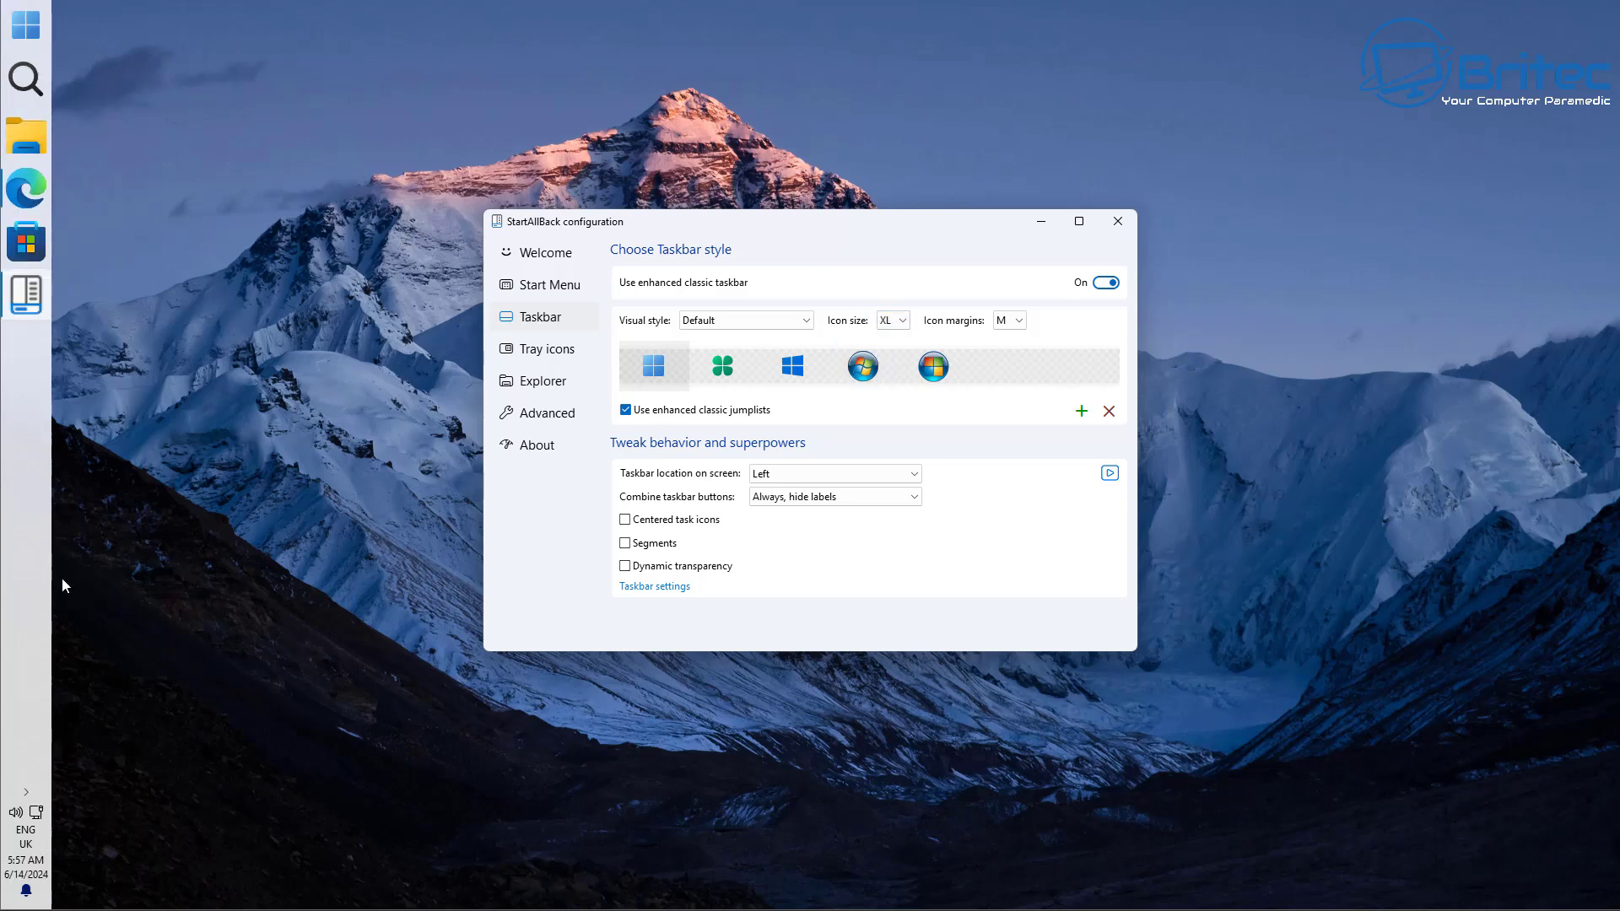
pyautogui.click(22, 29)
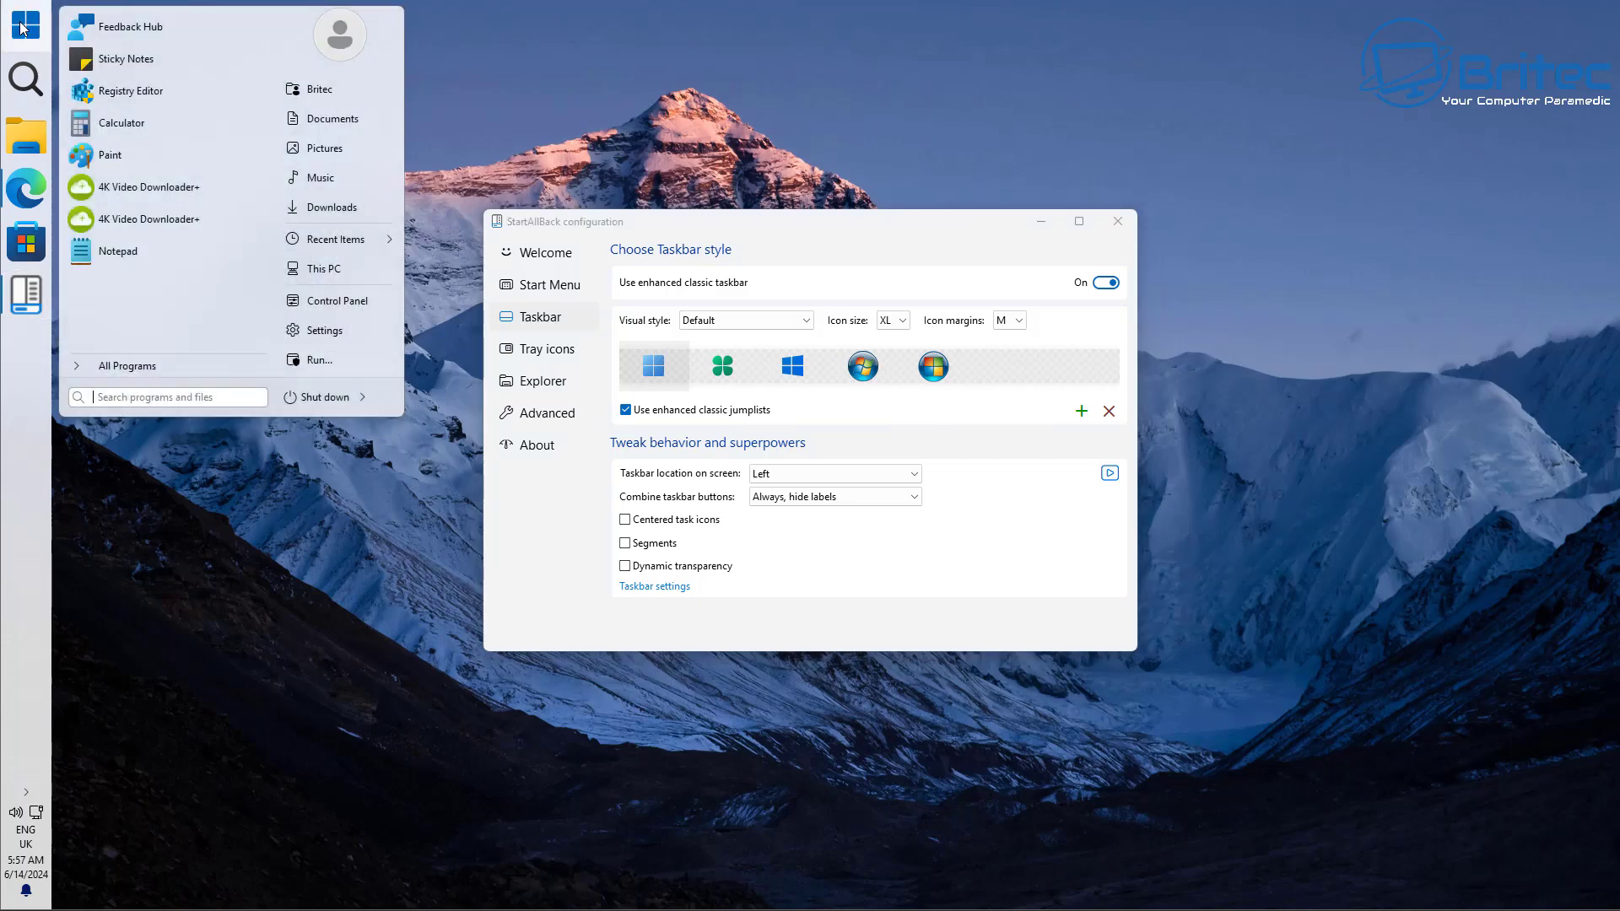
pyautogui.click(22, 29)
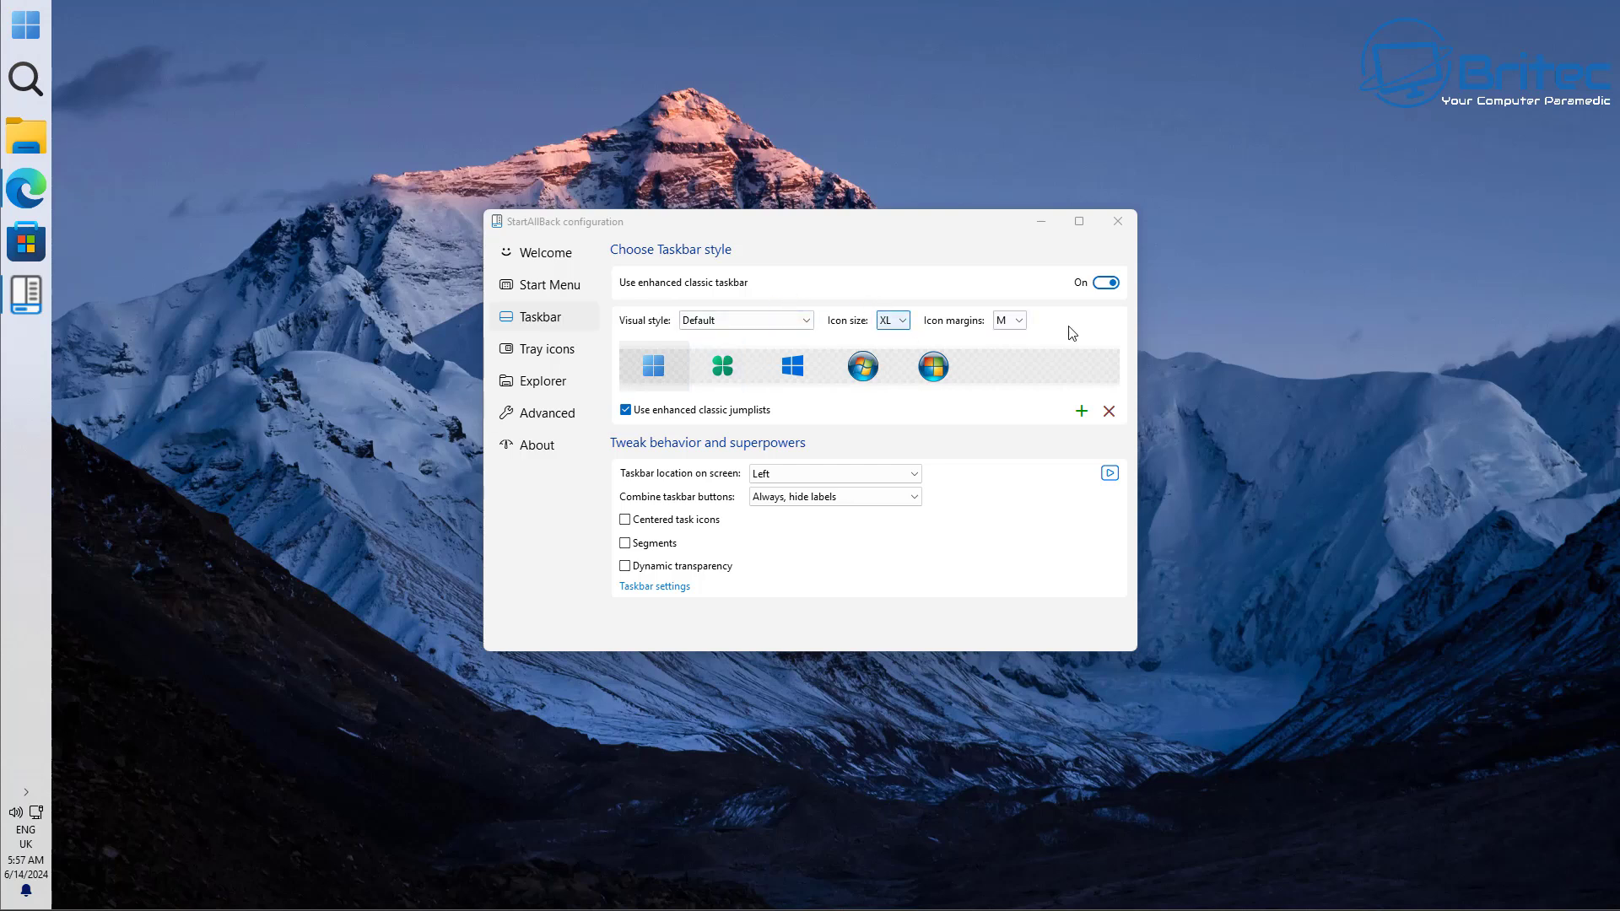
# - Try icon margins at L, then return them to M
pyautogui.click(1016, 321)
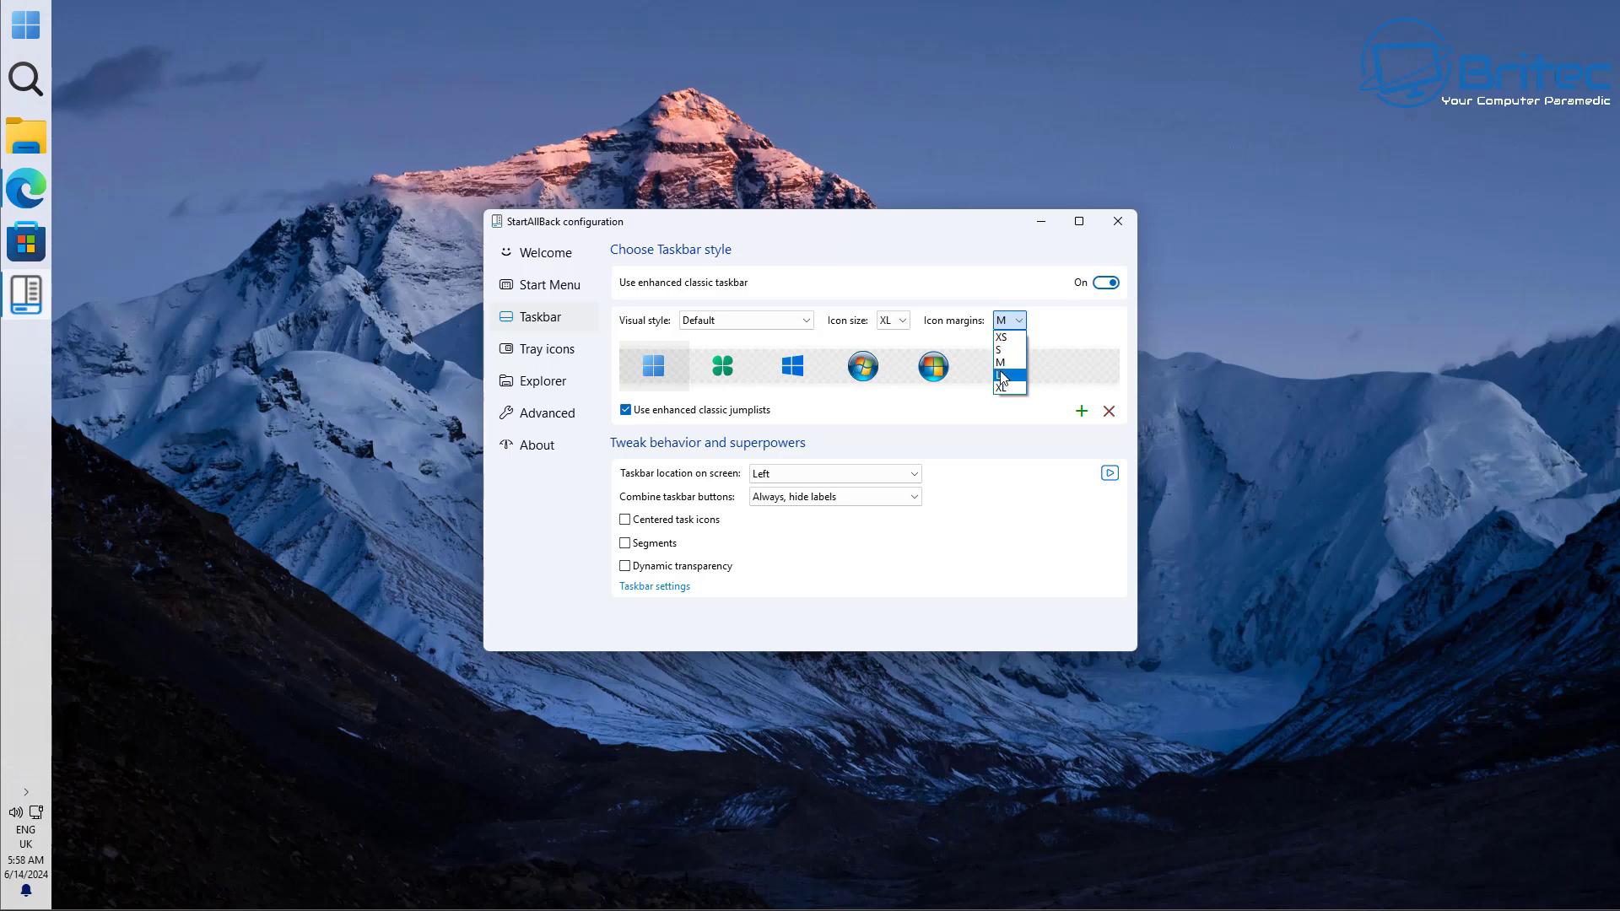
pyautogui.click(1002, 375)
pyautogui.click(1010, 321)
pyautogui.click(1004, 361)
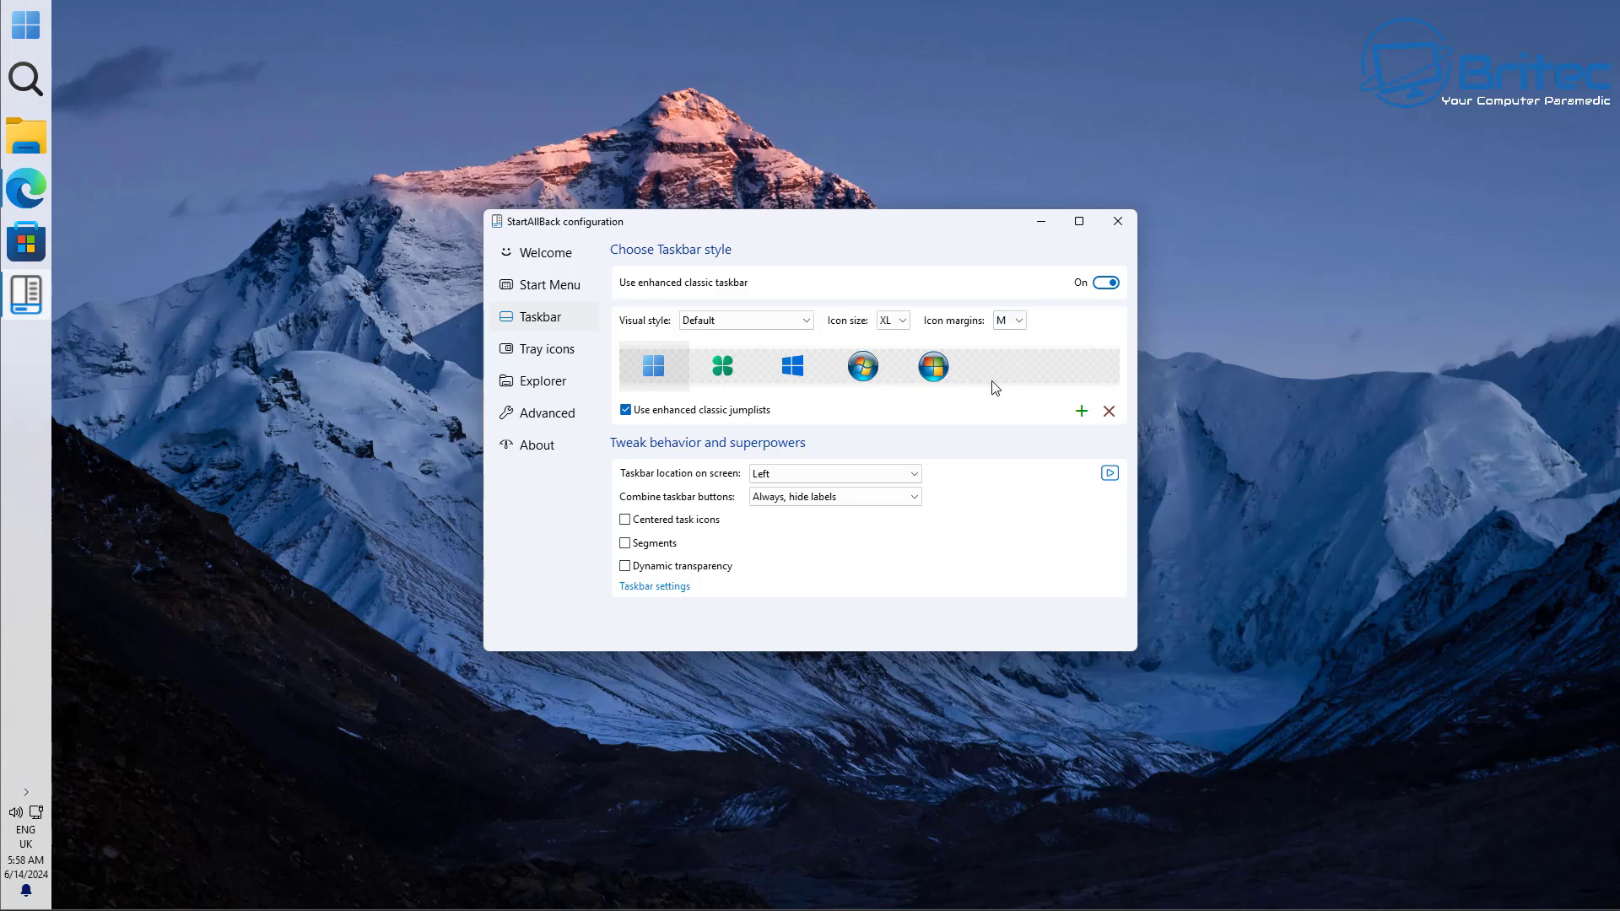
# - Leave Combine taskbar buttons on Always, hide labels, and reduce the icon size from XL to L
pyautogui.click(911, 502)
pyautogui.click(911, 501)
pyautogui.click(894, 495)
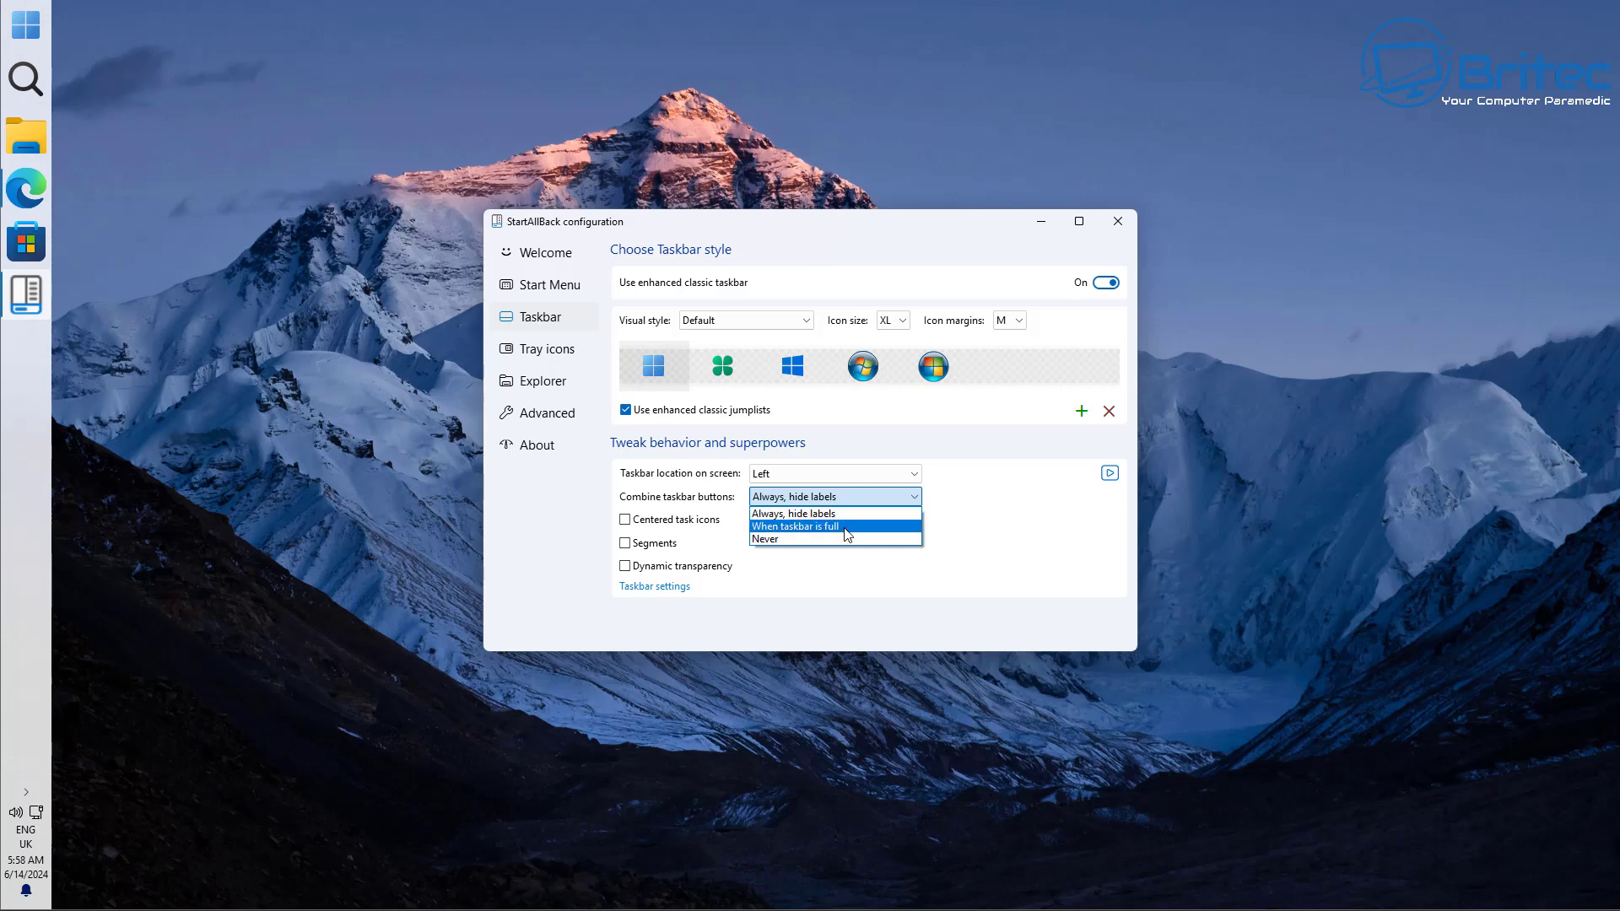
pyautogui.click(985, 477)
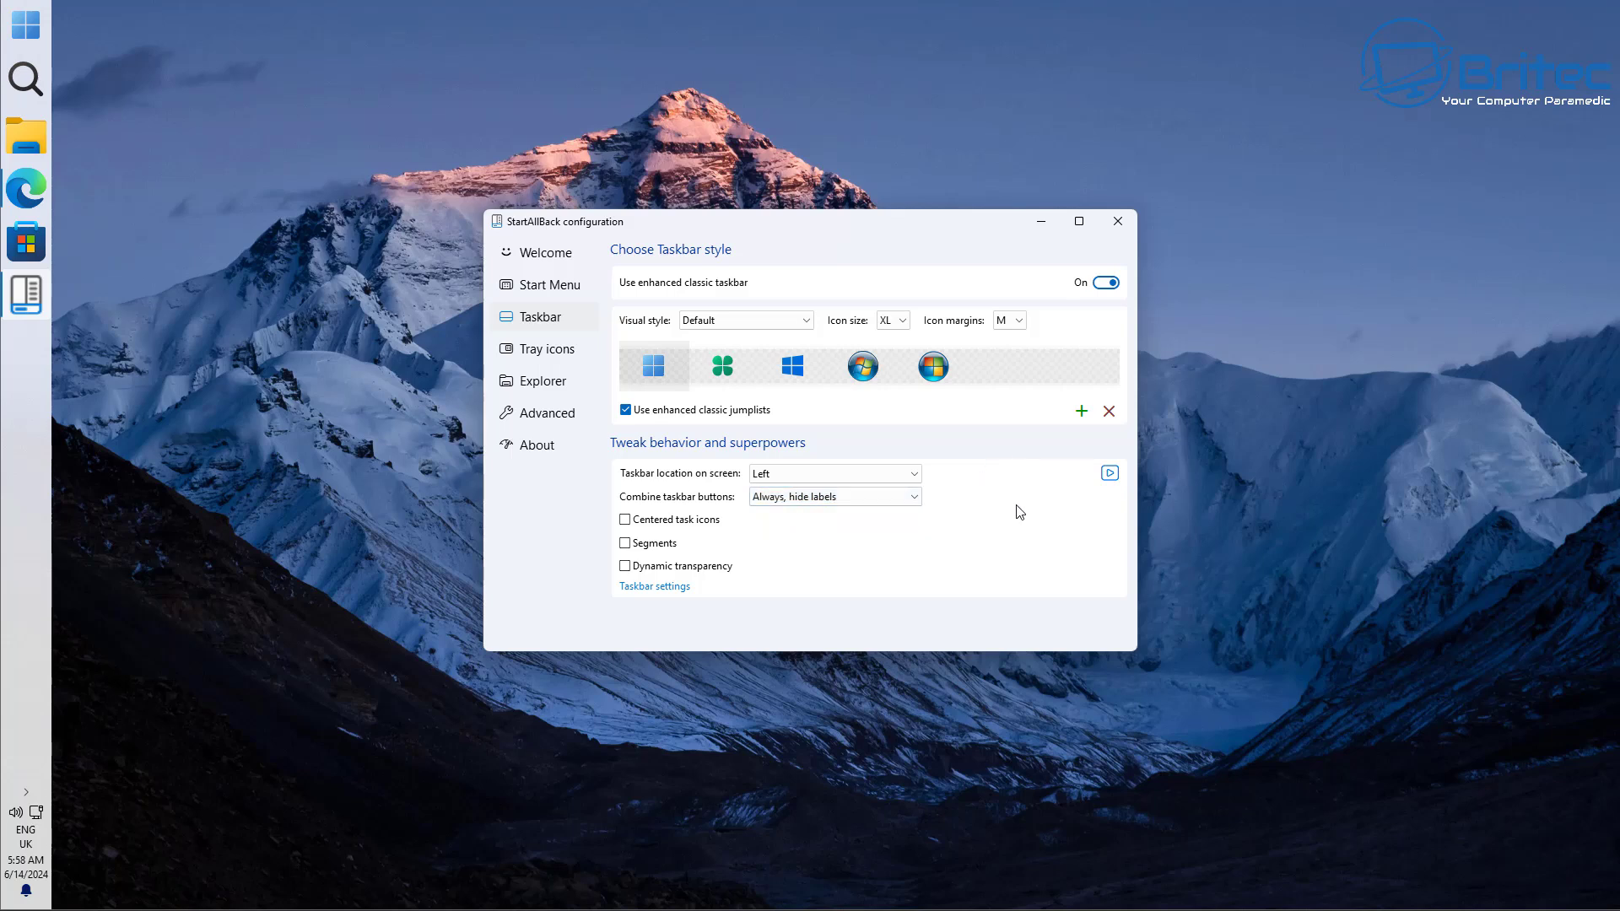
pyautogui.click(900, 324)
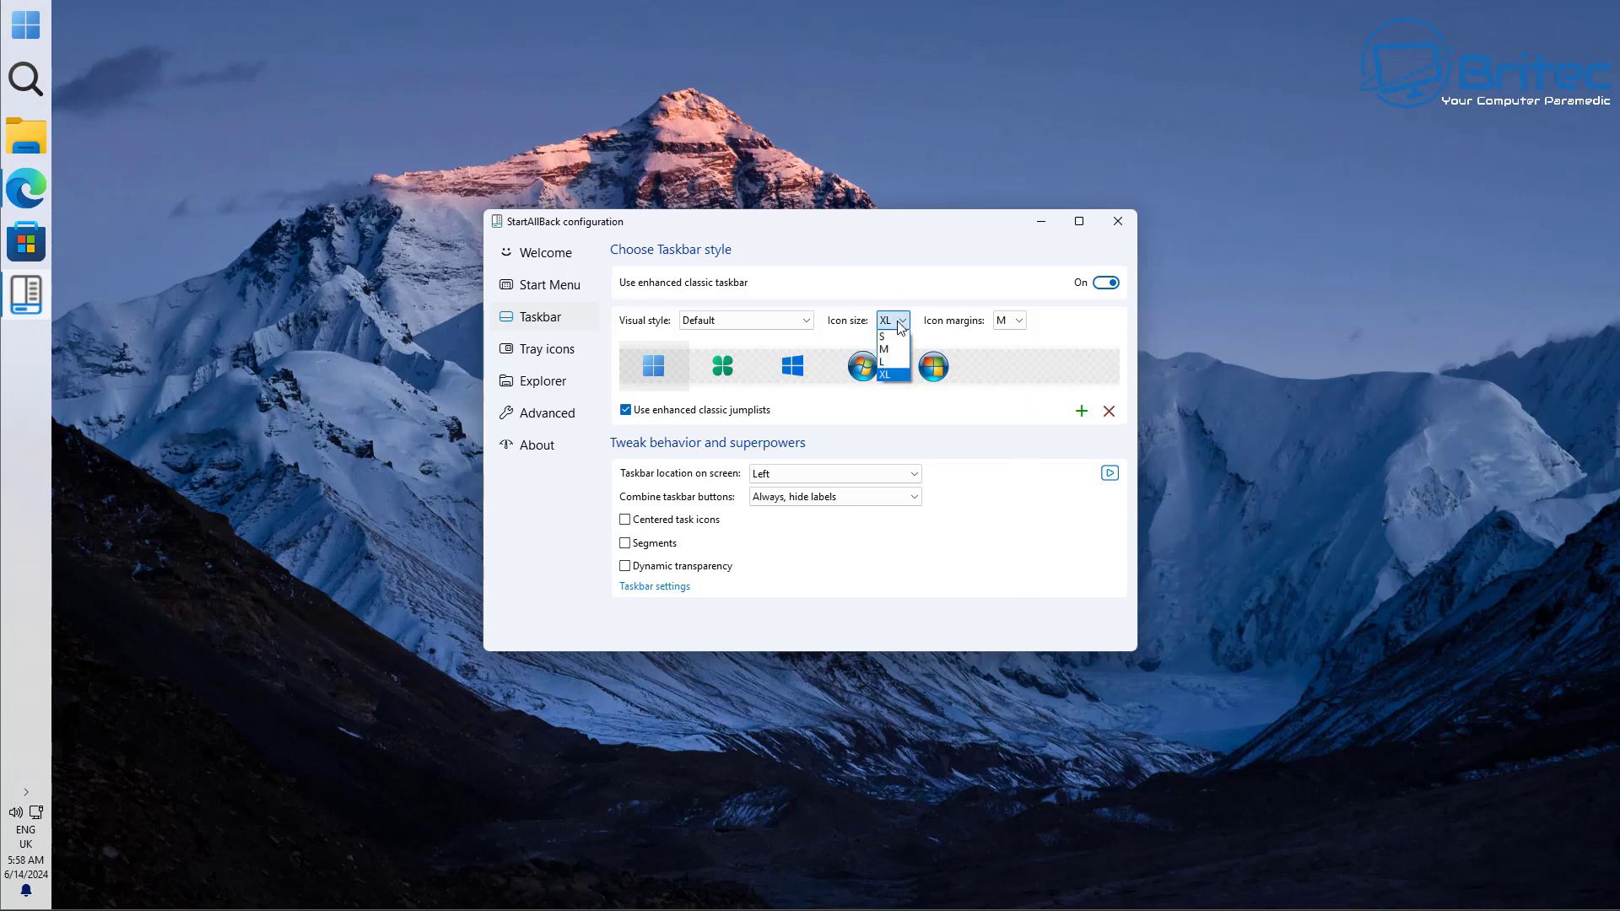
pyautogui.click(892, 362)
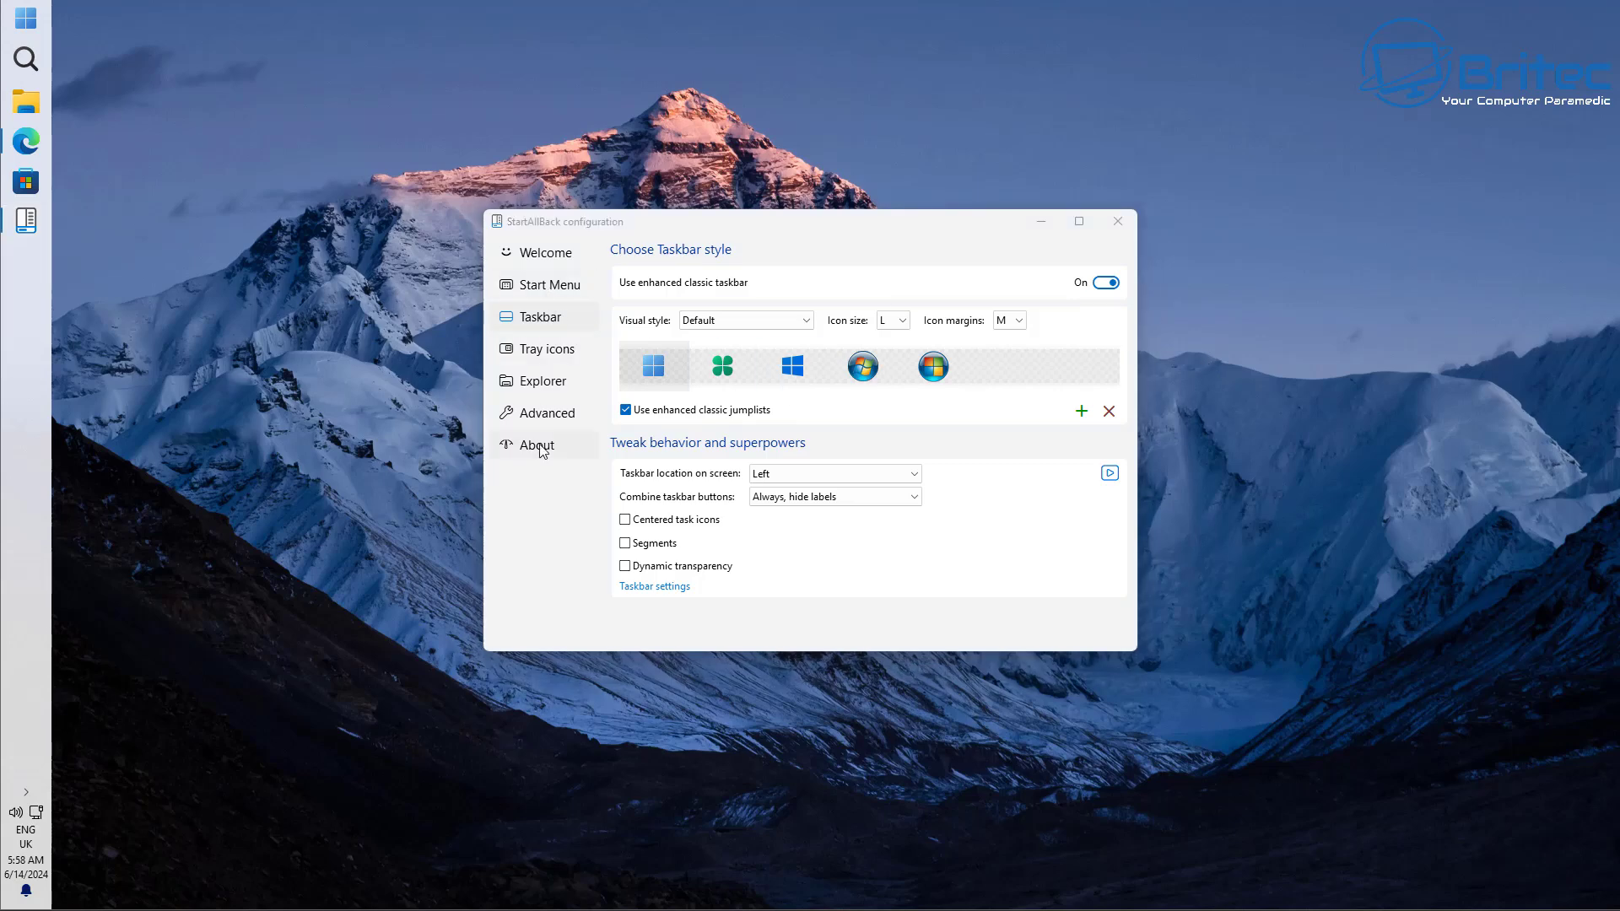
# - On the Advanced page, enable custom taskbar coloring in navy at 21% intensity
pyautogui.click(544, 415)
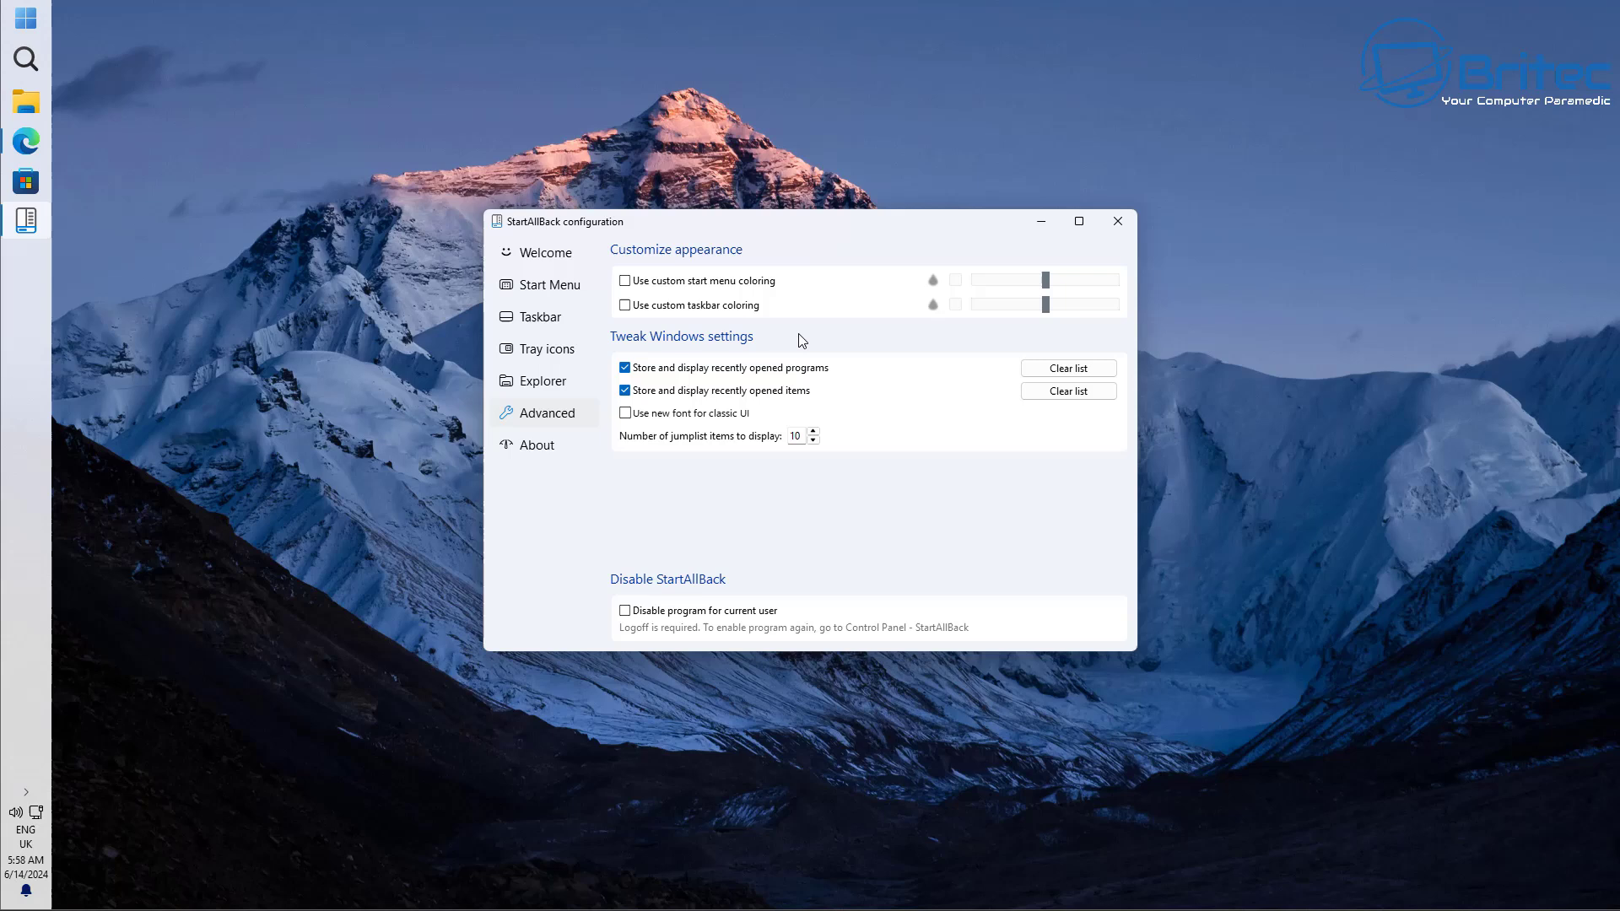
pyautogui.click(624, 306)
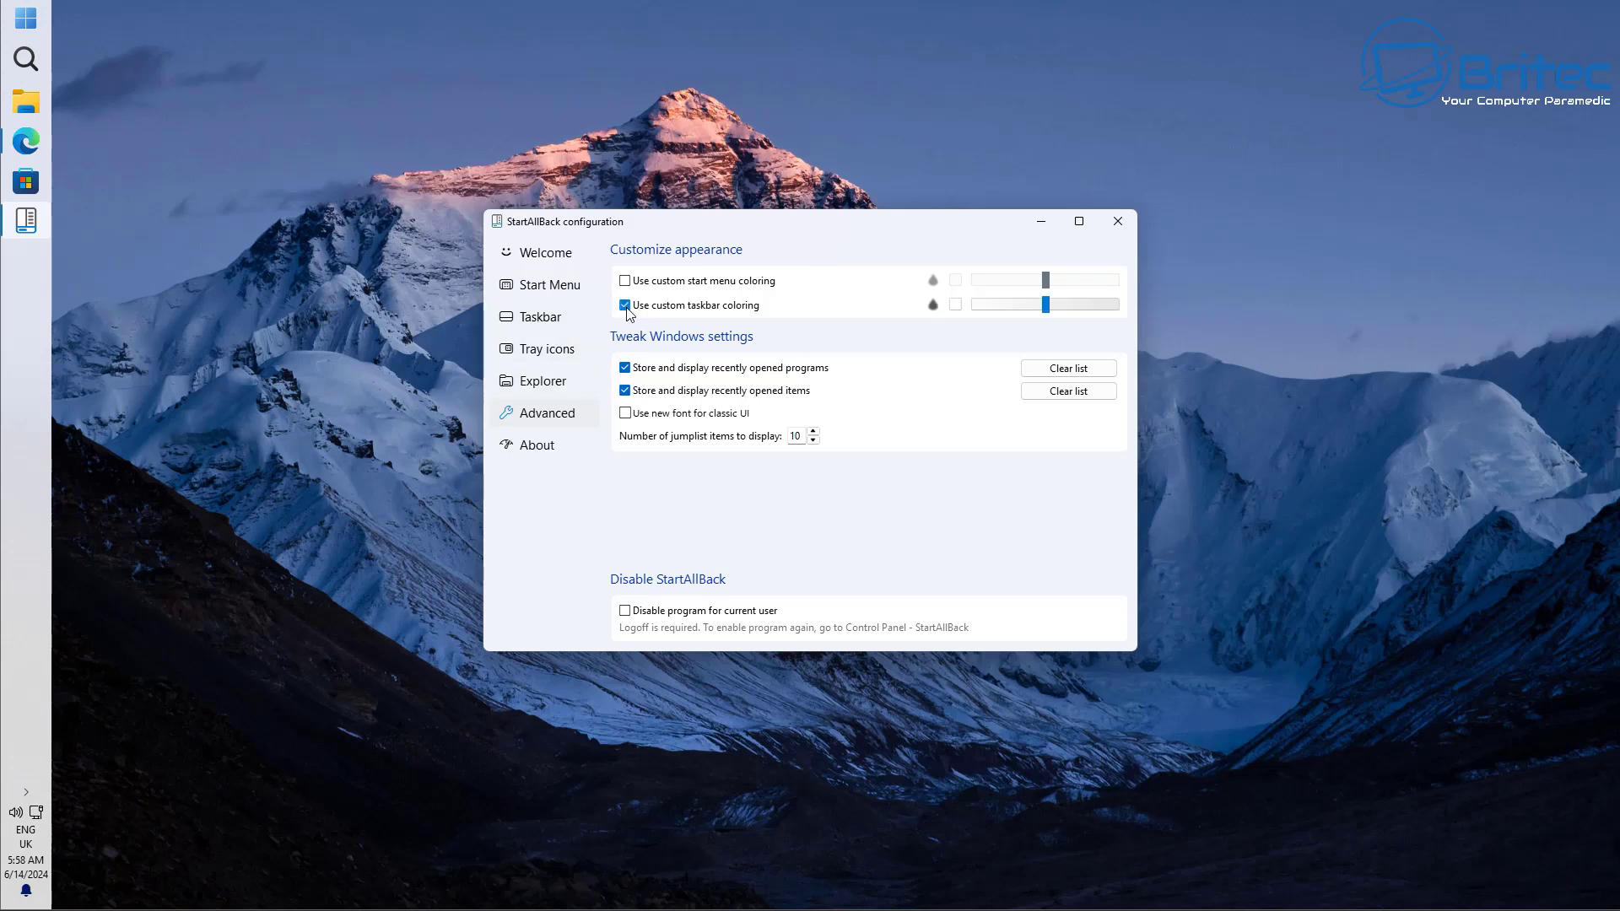
pyautogui.moveTo(1048, 312)
pyautogui.mouseDown()
pyautogui.moveTo(1100, 329)
pyautogui.moveTo(948, 336)
pyautogui.moveTo(1055, 334)
pyautogui.mouseUp()
pyautogui.click(962, 307)
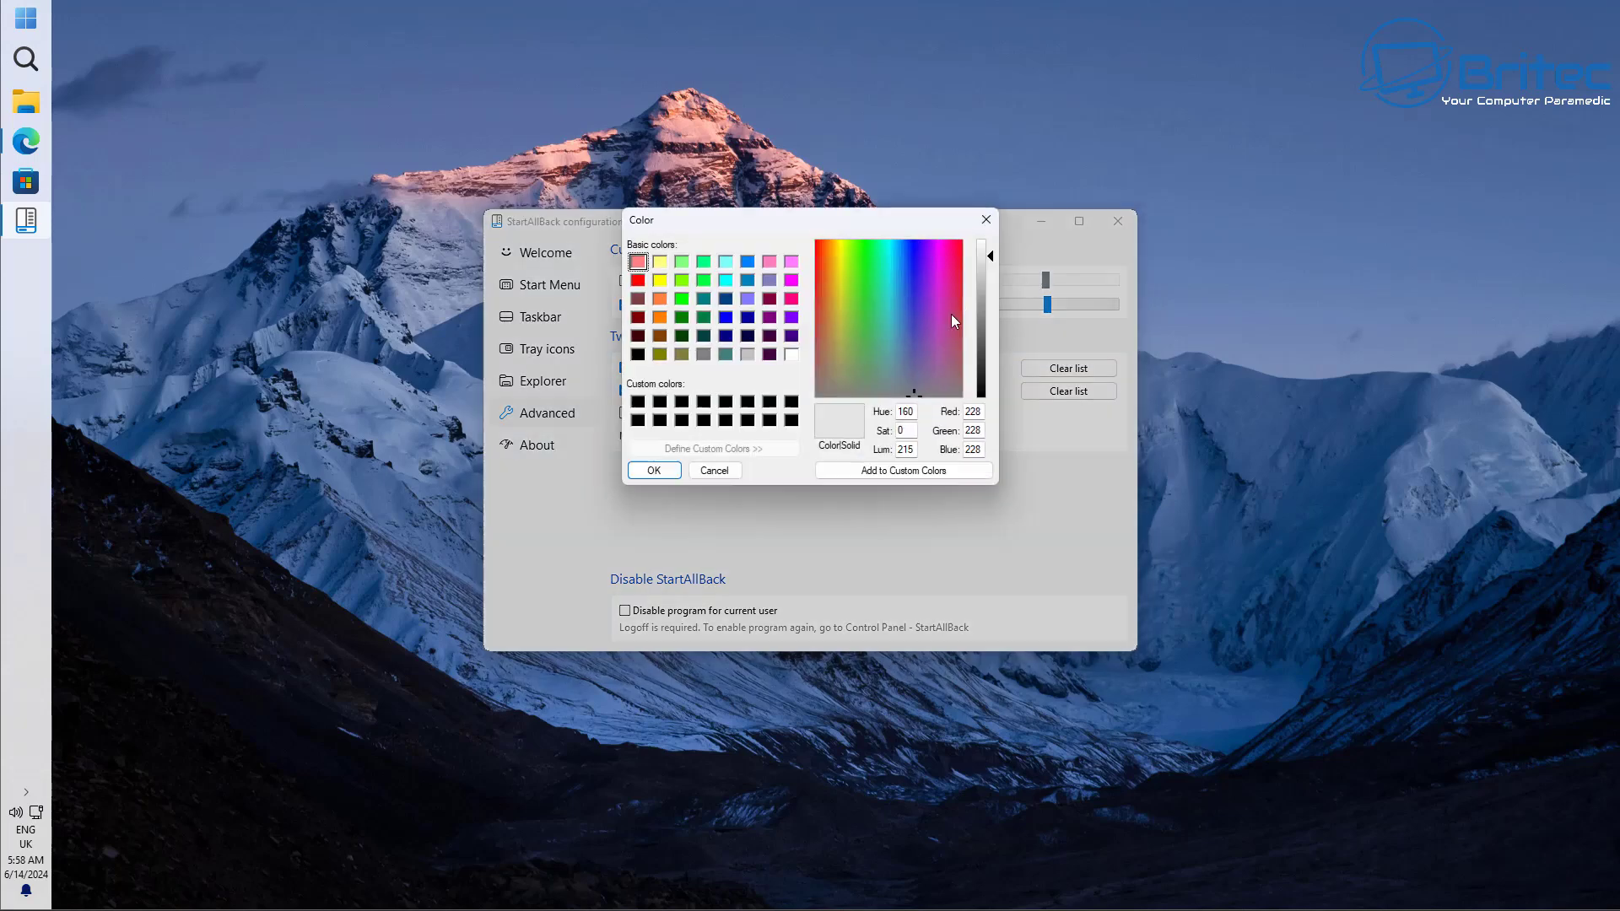
pyautogui.moveTo(831, 227); pyautogui.dragTo(846, 342)
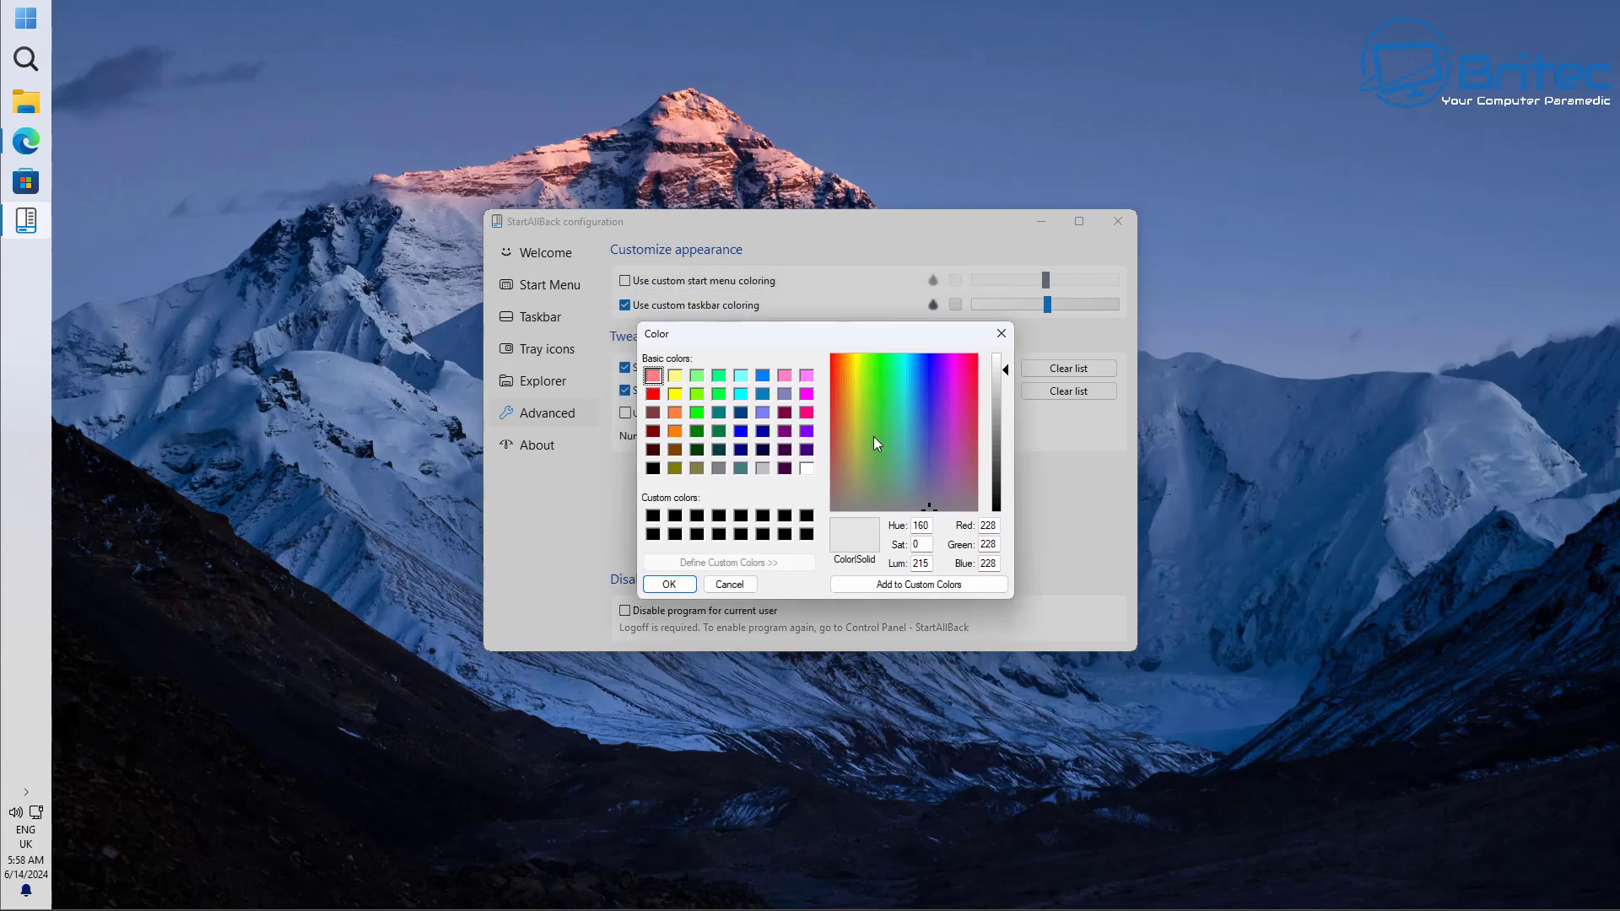
pyautogui.click(763, 432)
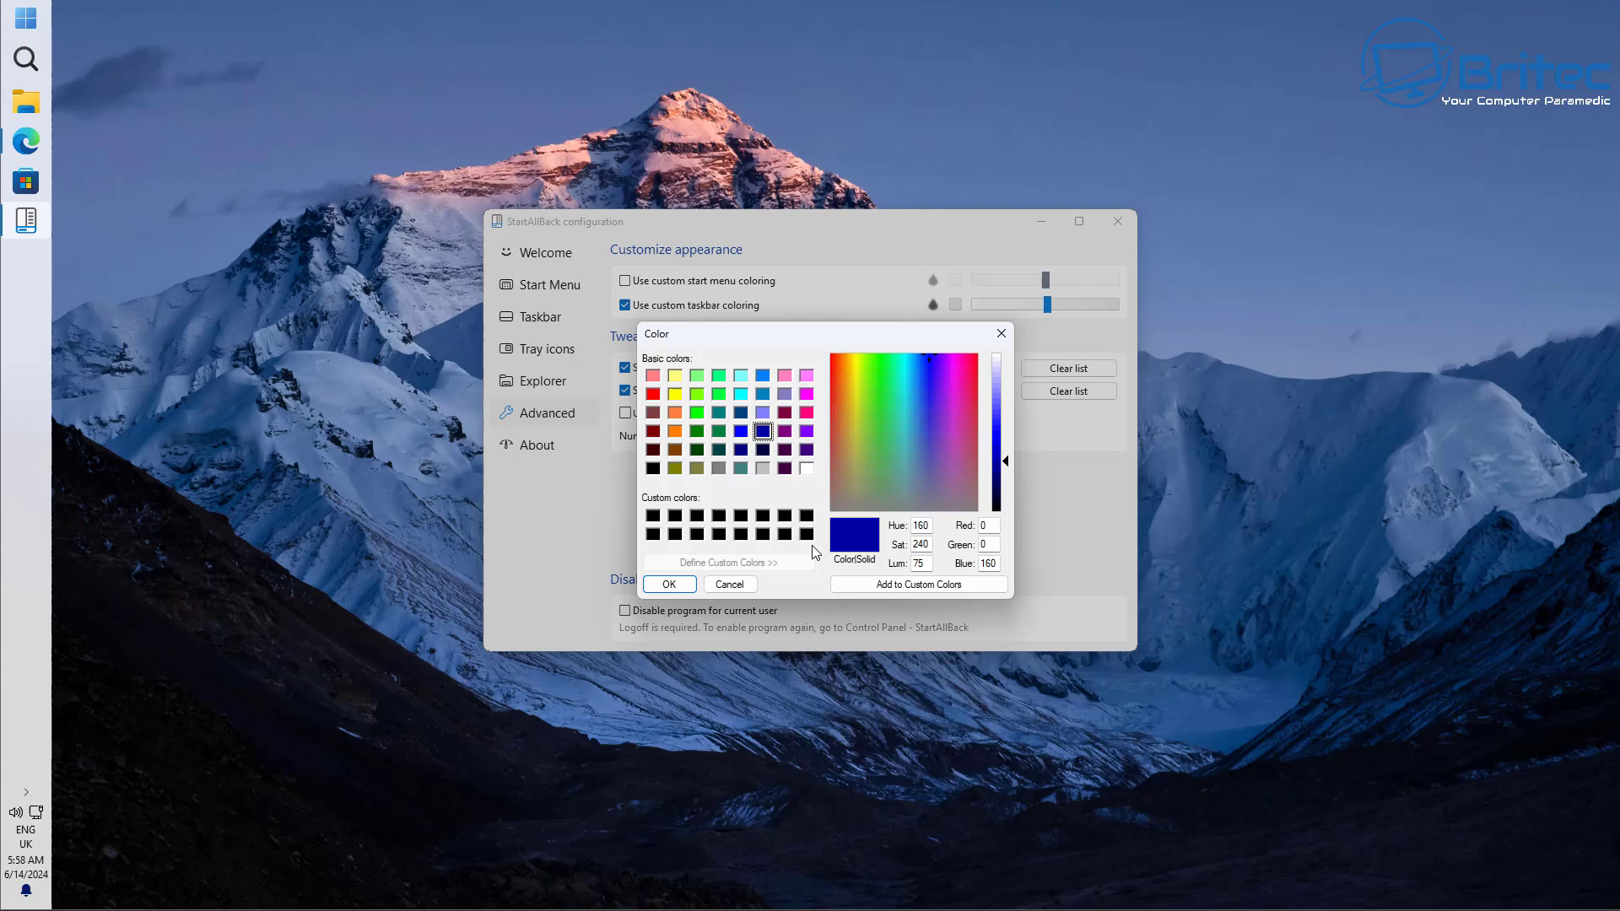
pyautogui.click(670, 585)
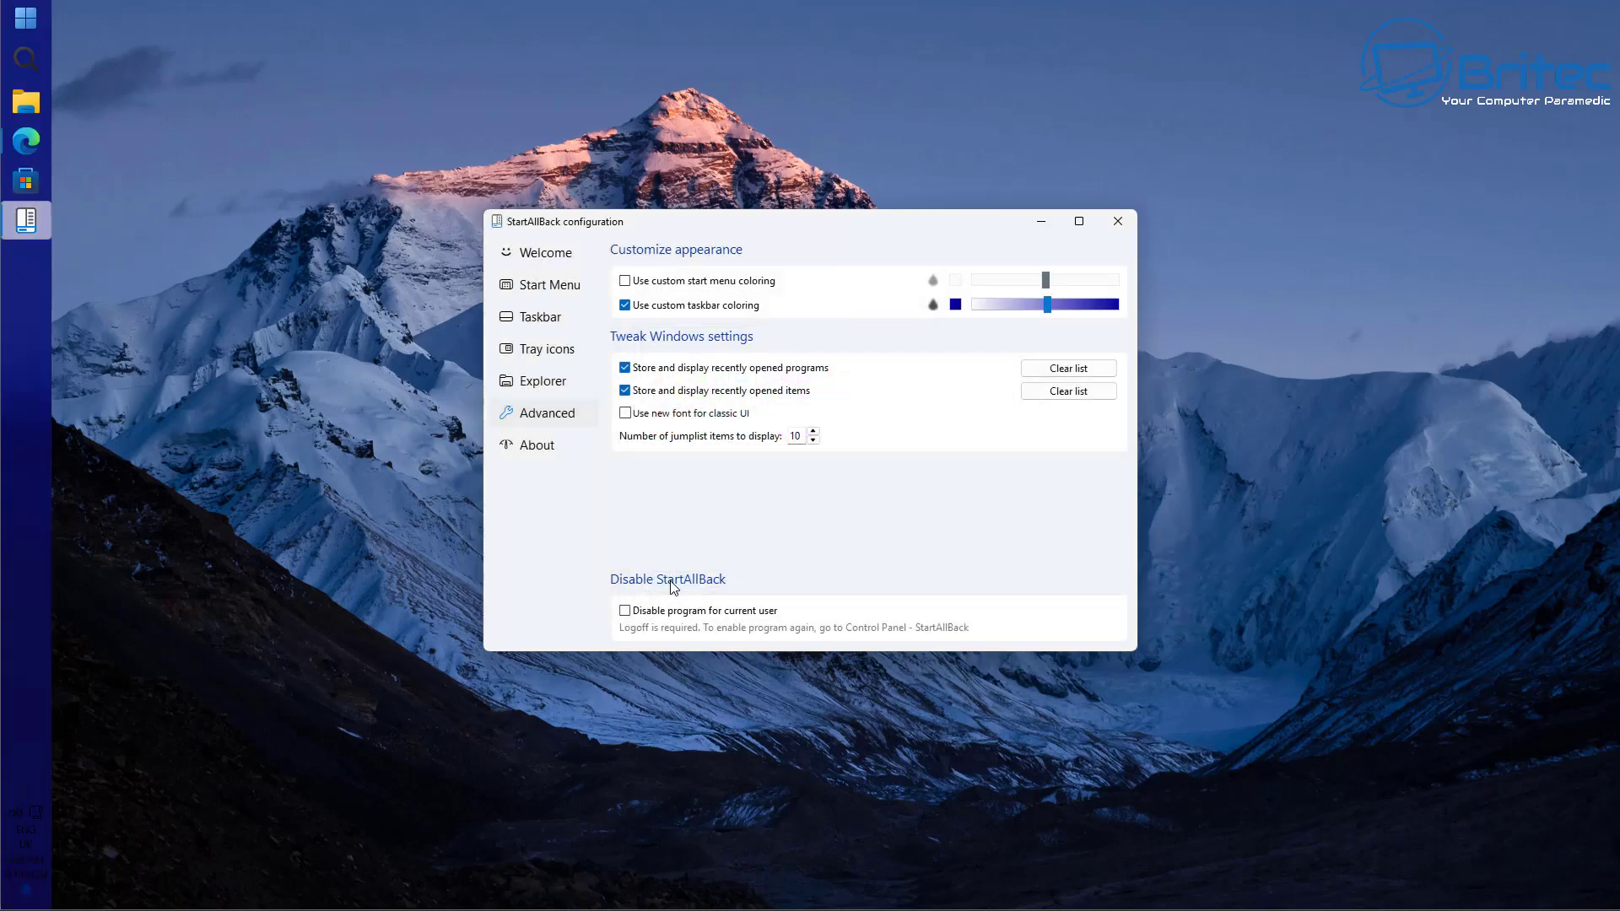
pyautogui.moveTo(1048, 312)
pyautogui.mouseDown()
pyautogui.moveTo(1006, 325)
pyautogui.moveTo(1047, 312)
pyautogui.mouseUp()
# - Enable custom Start menu coloring in cyan and preview it in the Start menu
pyautogui.click(625, 281)
pyautogui.click(956, 281)
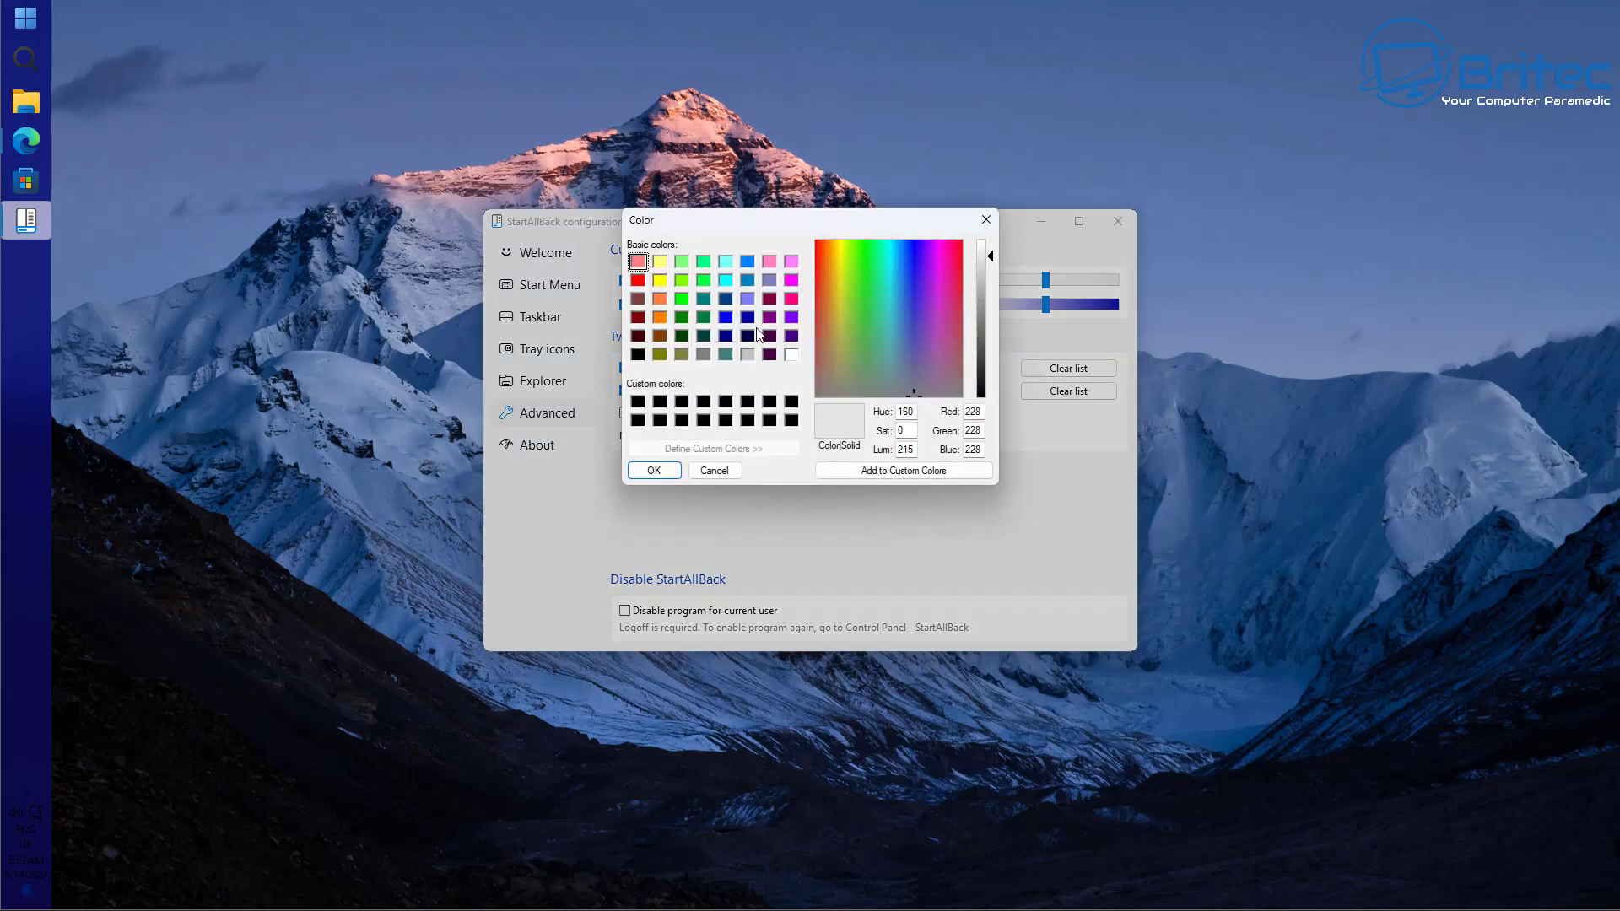
pyautogui.click(723, 262)
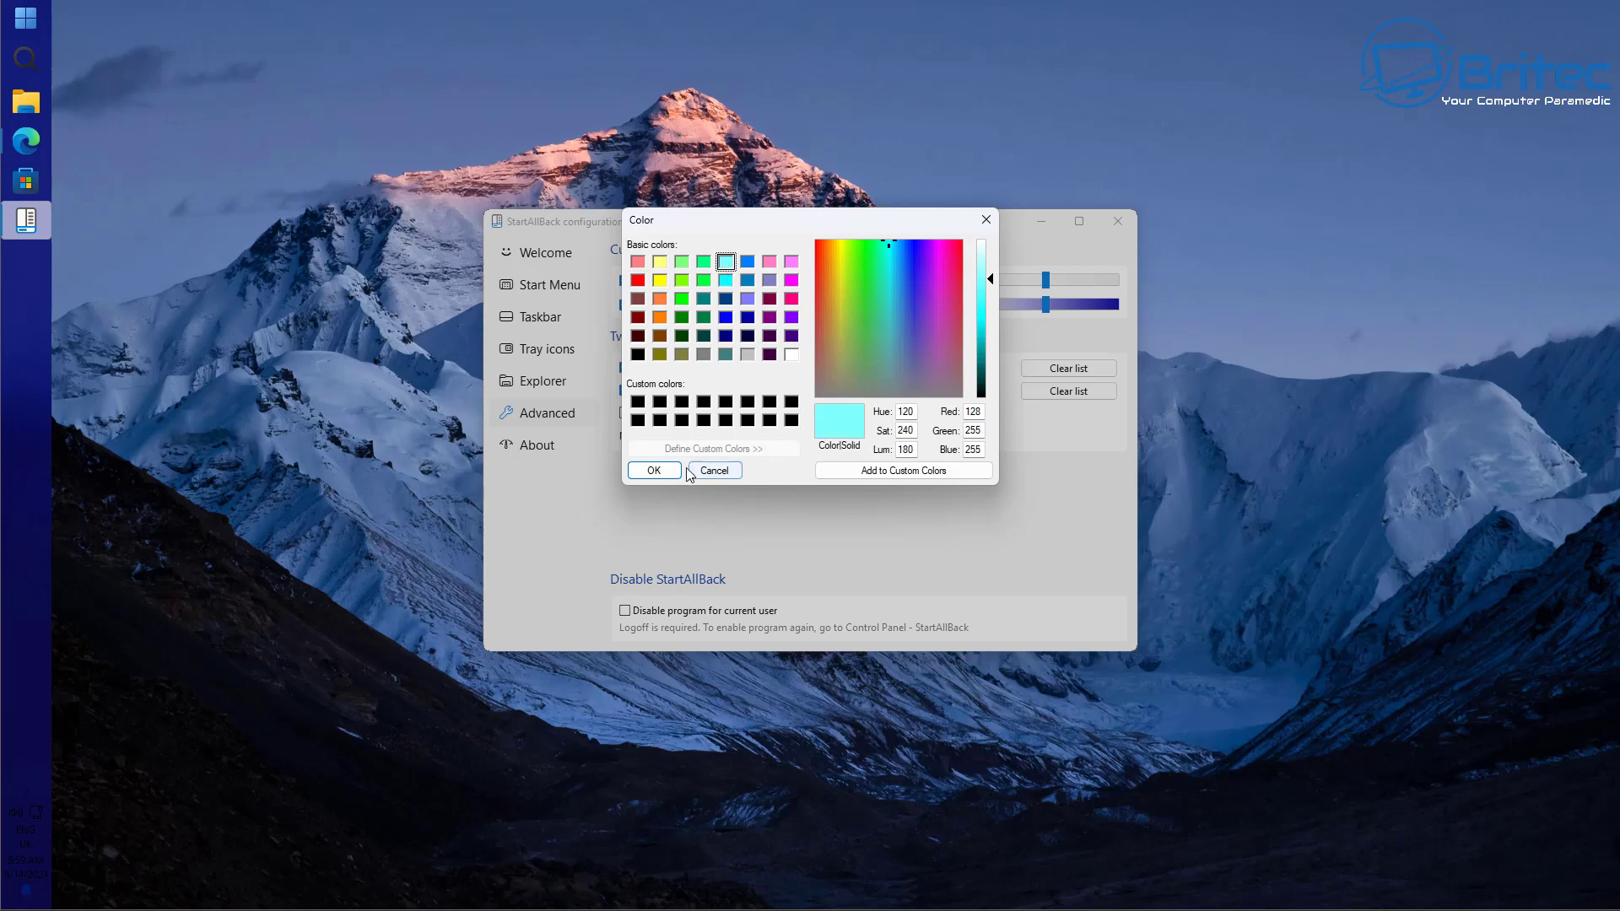
pyautogui.click(654, 470)
pyautogui.click(23, 21)
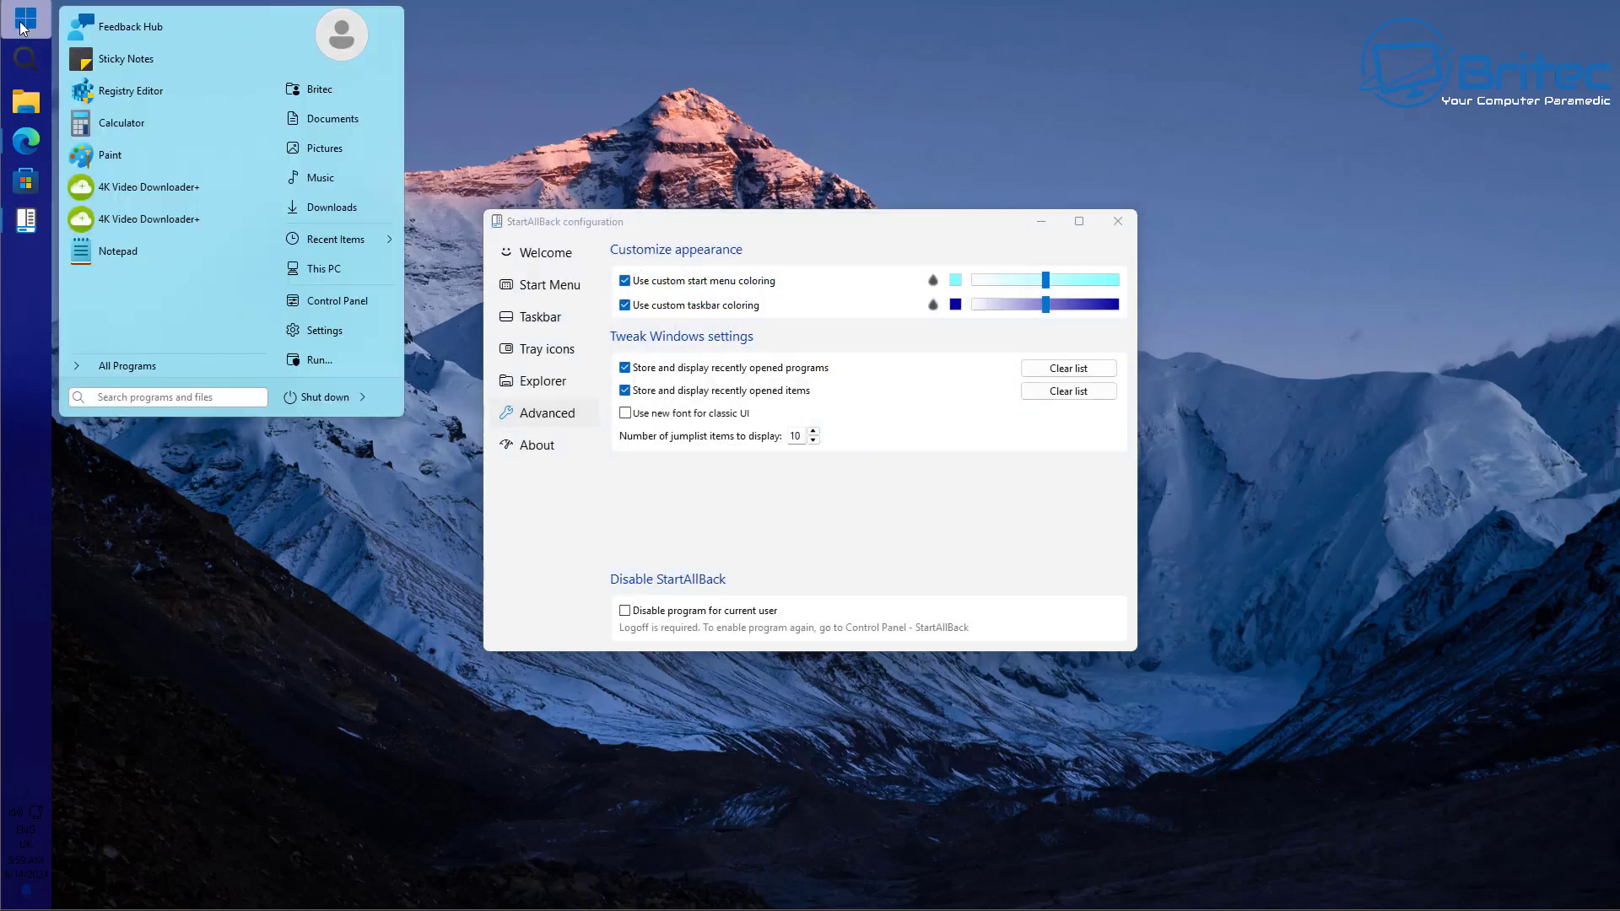
pyautogui.click(22, 21)
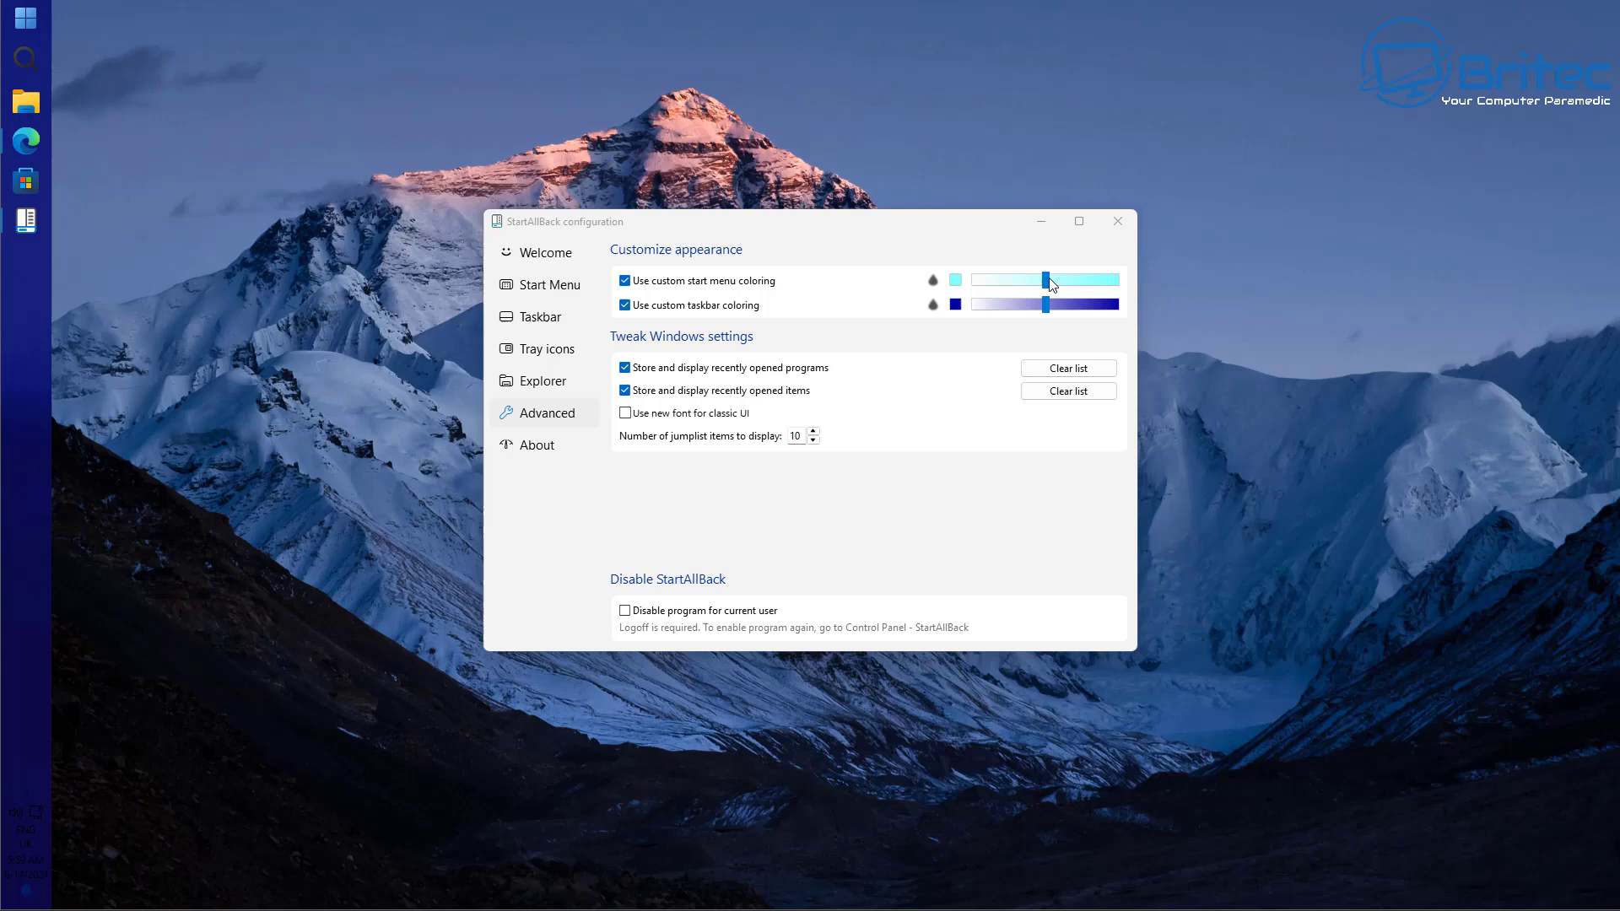
# - Try different Start menu colour intensities with previews, settling at about 29%
pyautogui.moveTo(1045, 280); pyautogui.dragTo(999, 282)
pyautogui.click(37, 29)
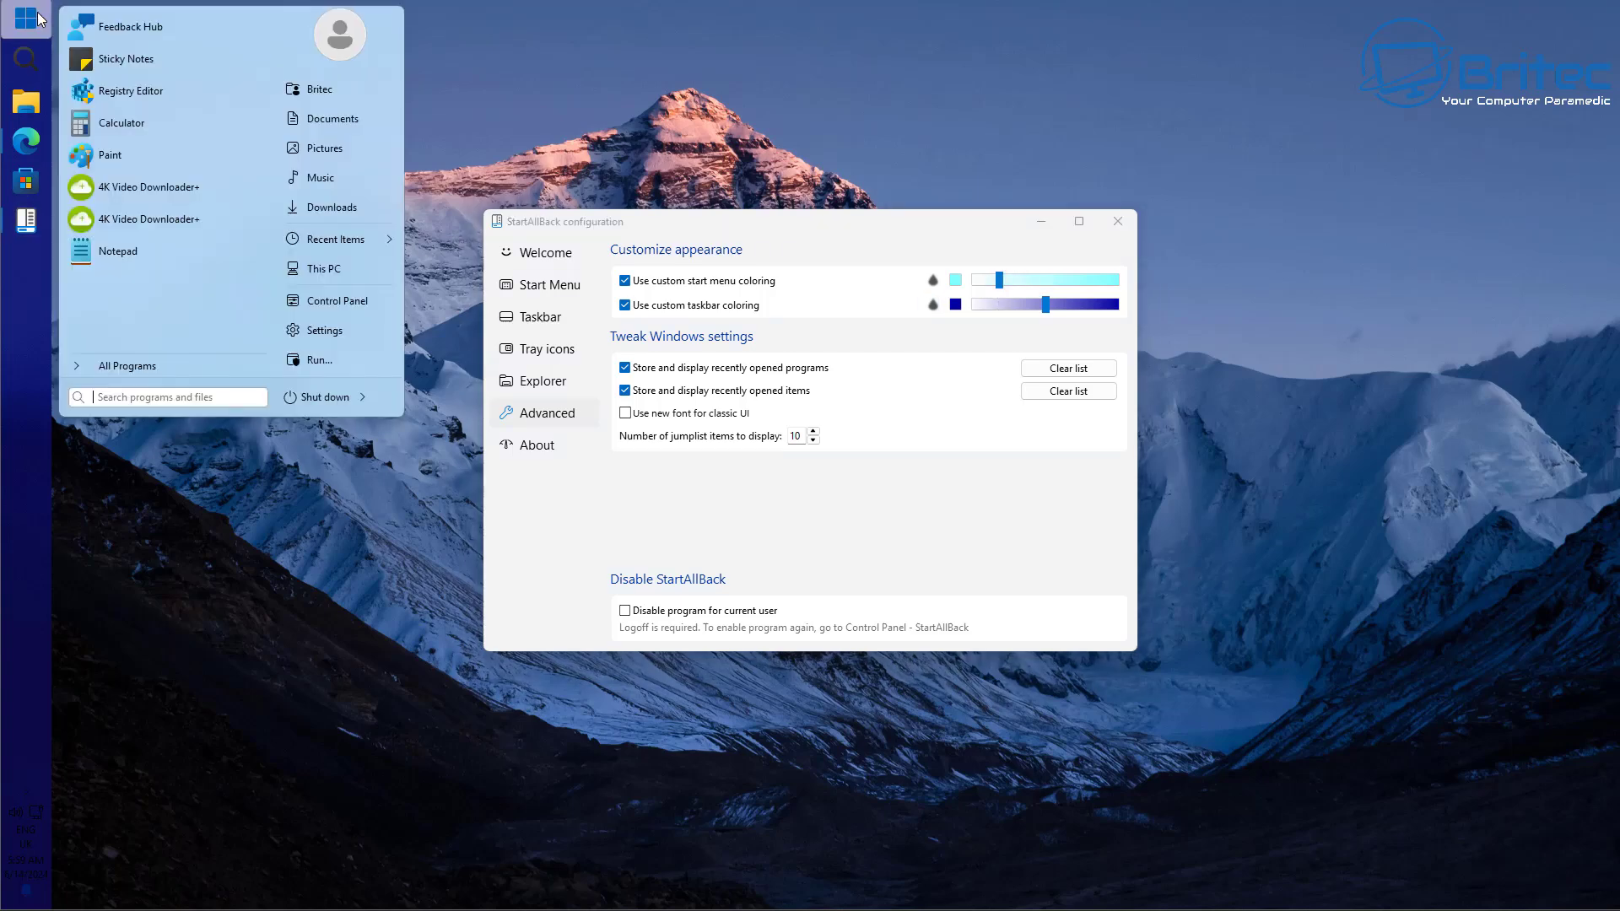
pyautogui.click(1068, 285)
pyautogui.moveTo(1067, 286); pyautogui.dragTo(1119, 283)
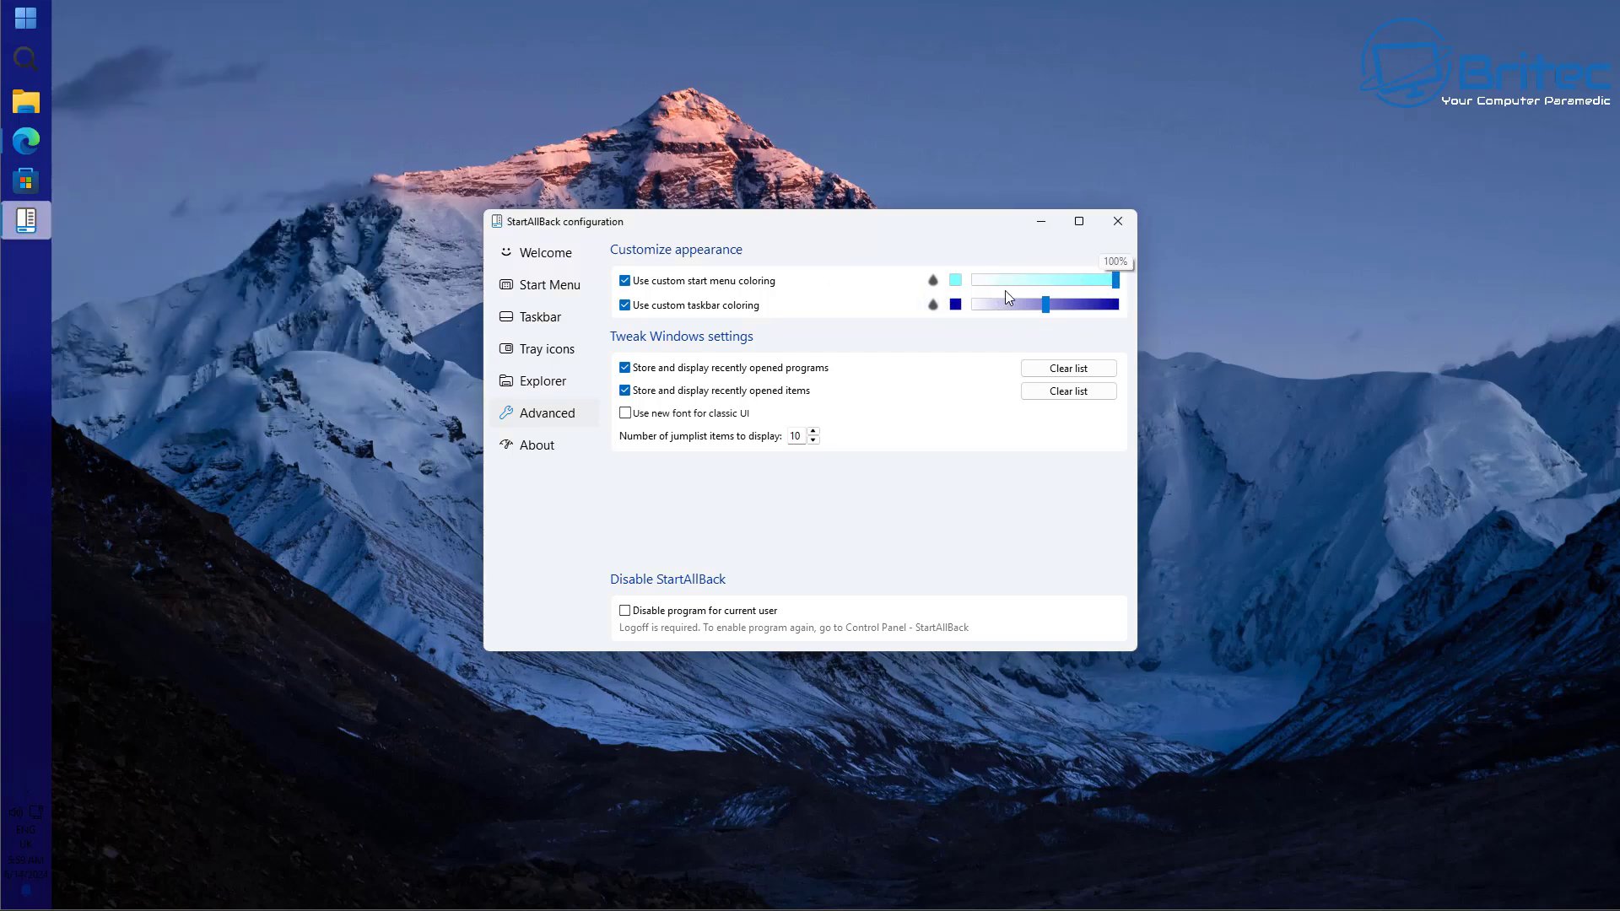
pyautogui.click(27, 18)
pyautogui.click(33, 21)
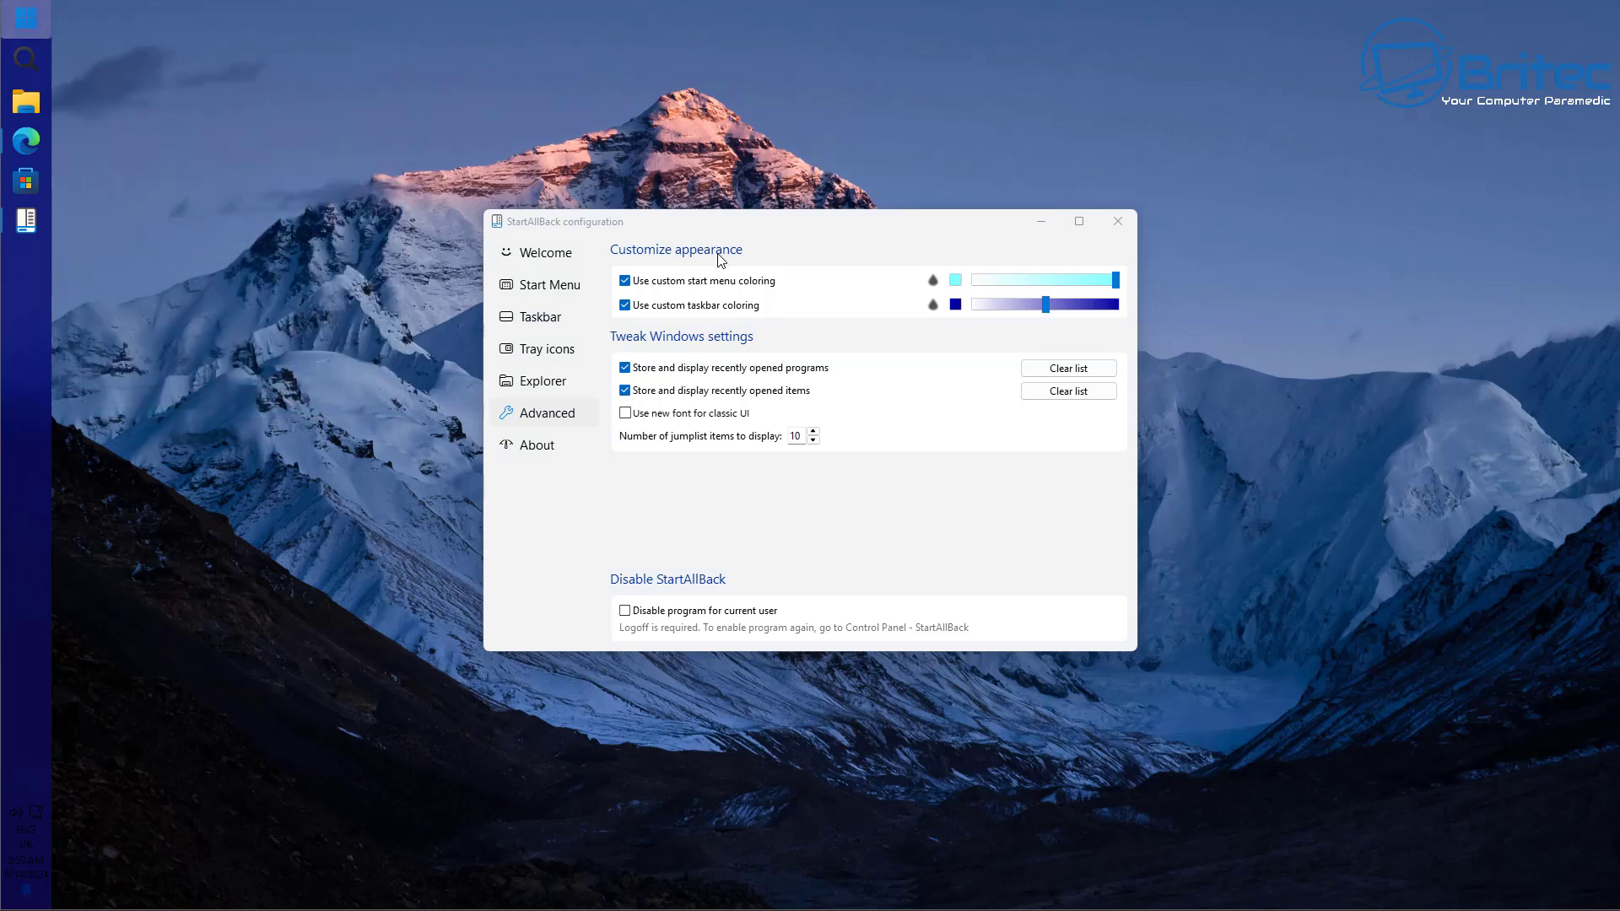
pyautogui.moveTo(1115, 283); pyautogui.dragTo(1017, 285)
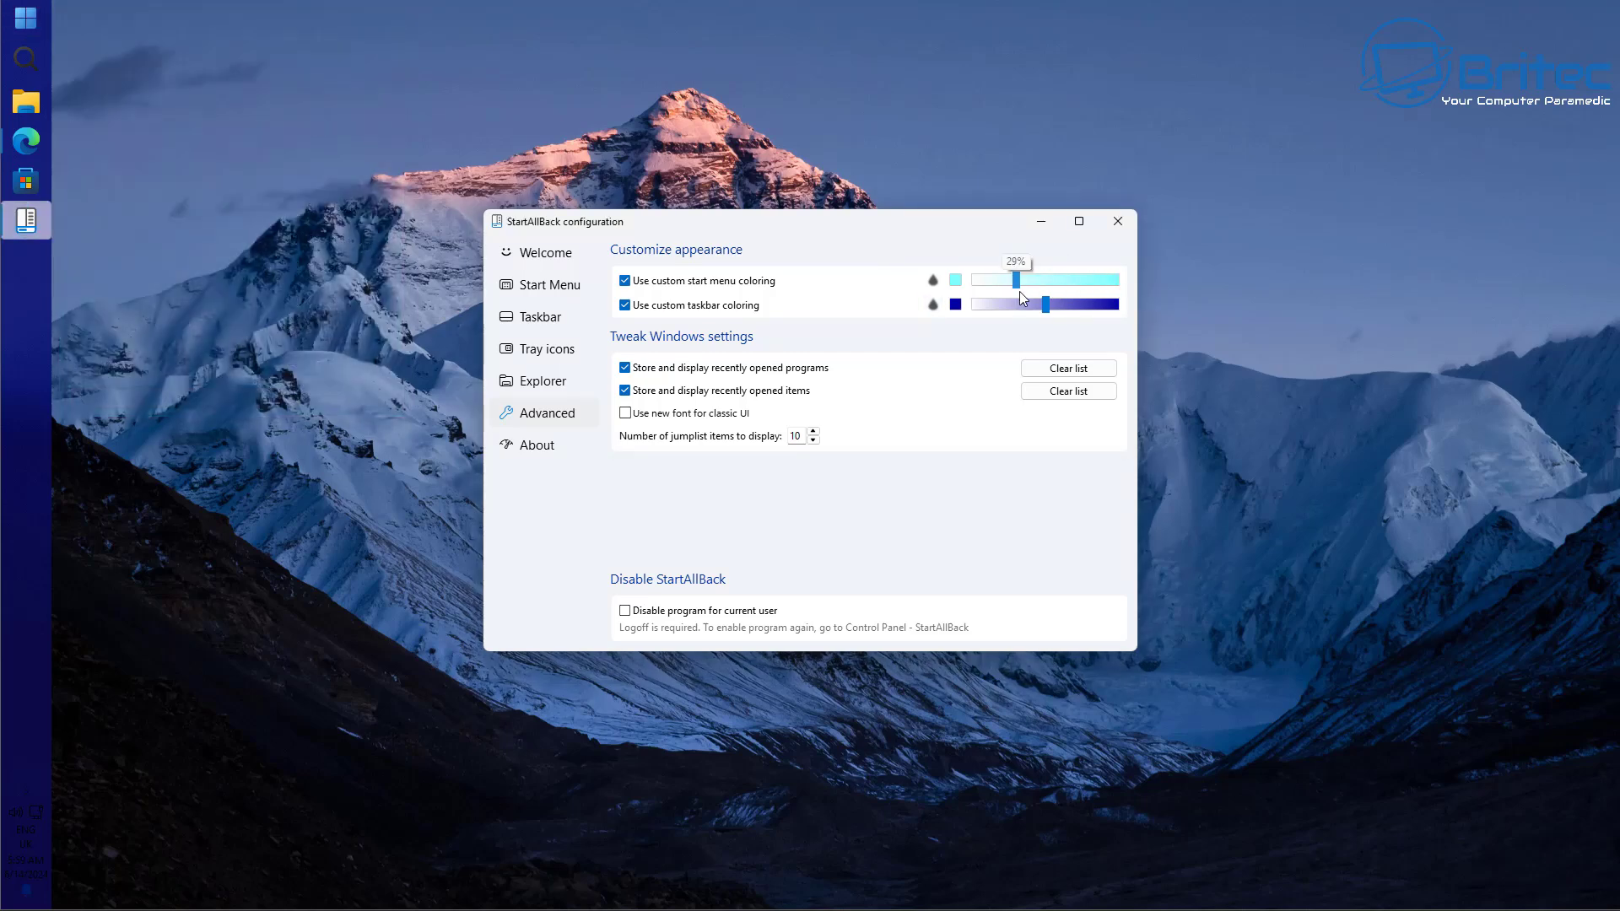
pyautogui.click(955, 305)
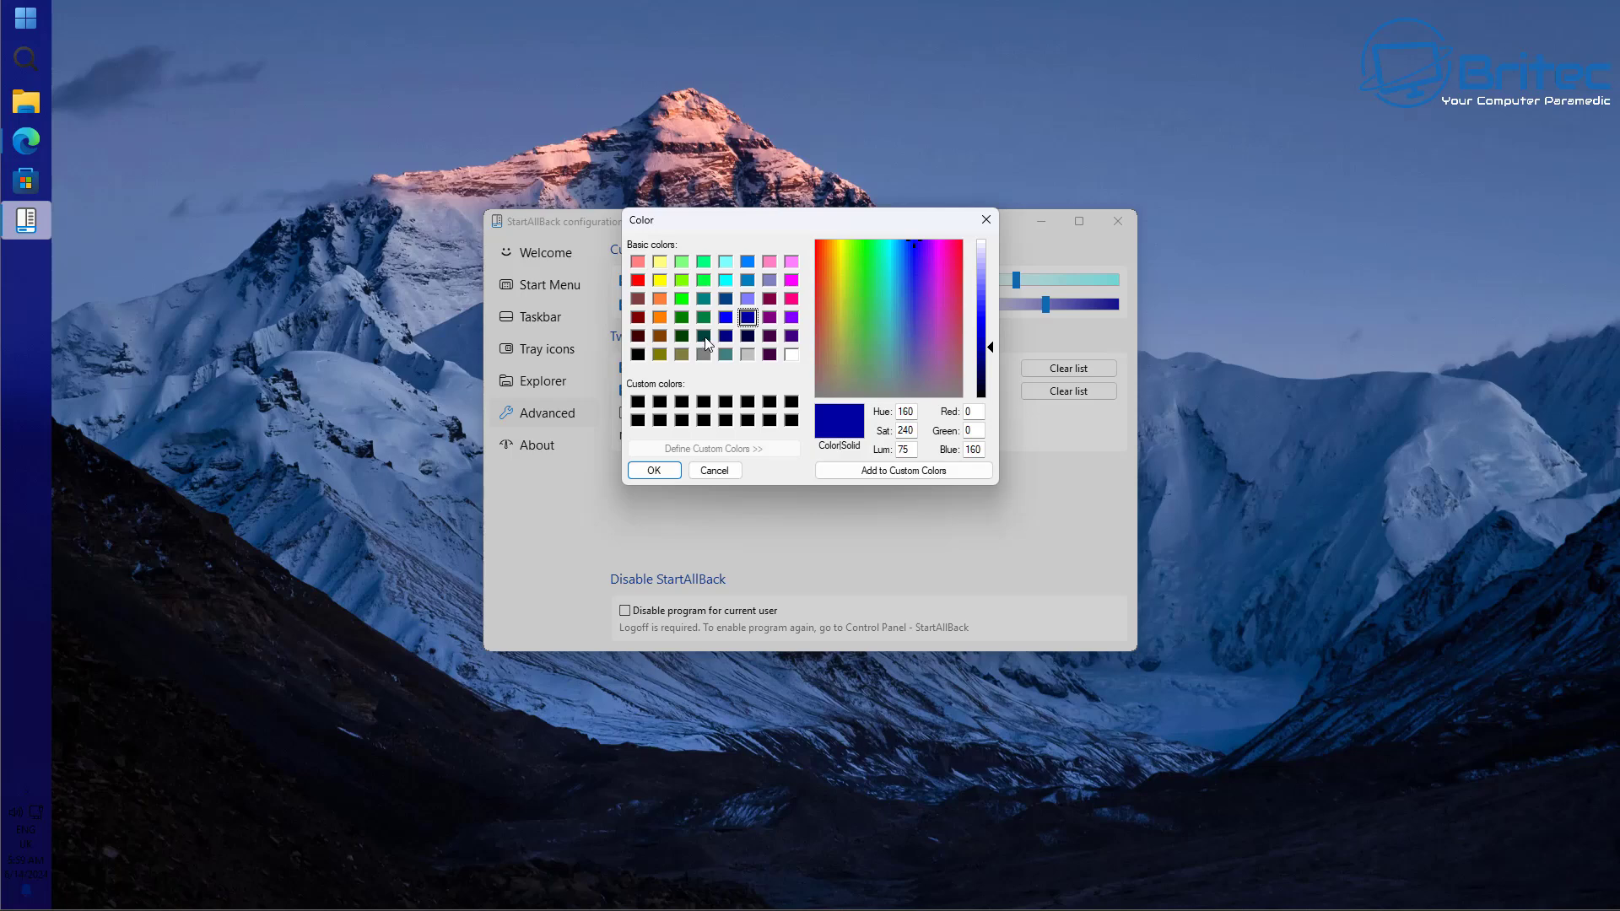
# - Make the taskbar light blue-purple and the Start menu purple at about 20% strength
pyautogui.click(749, 302)
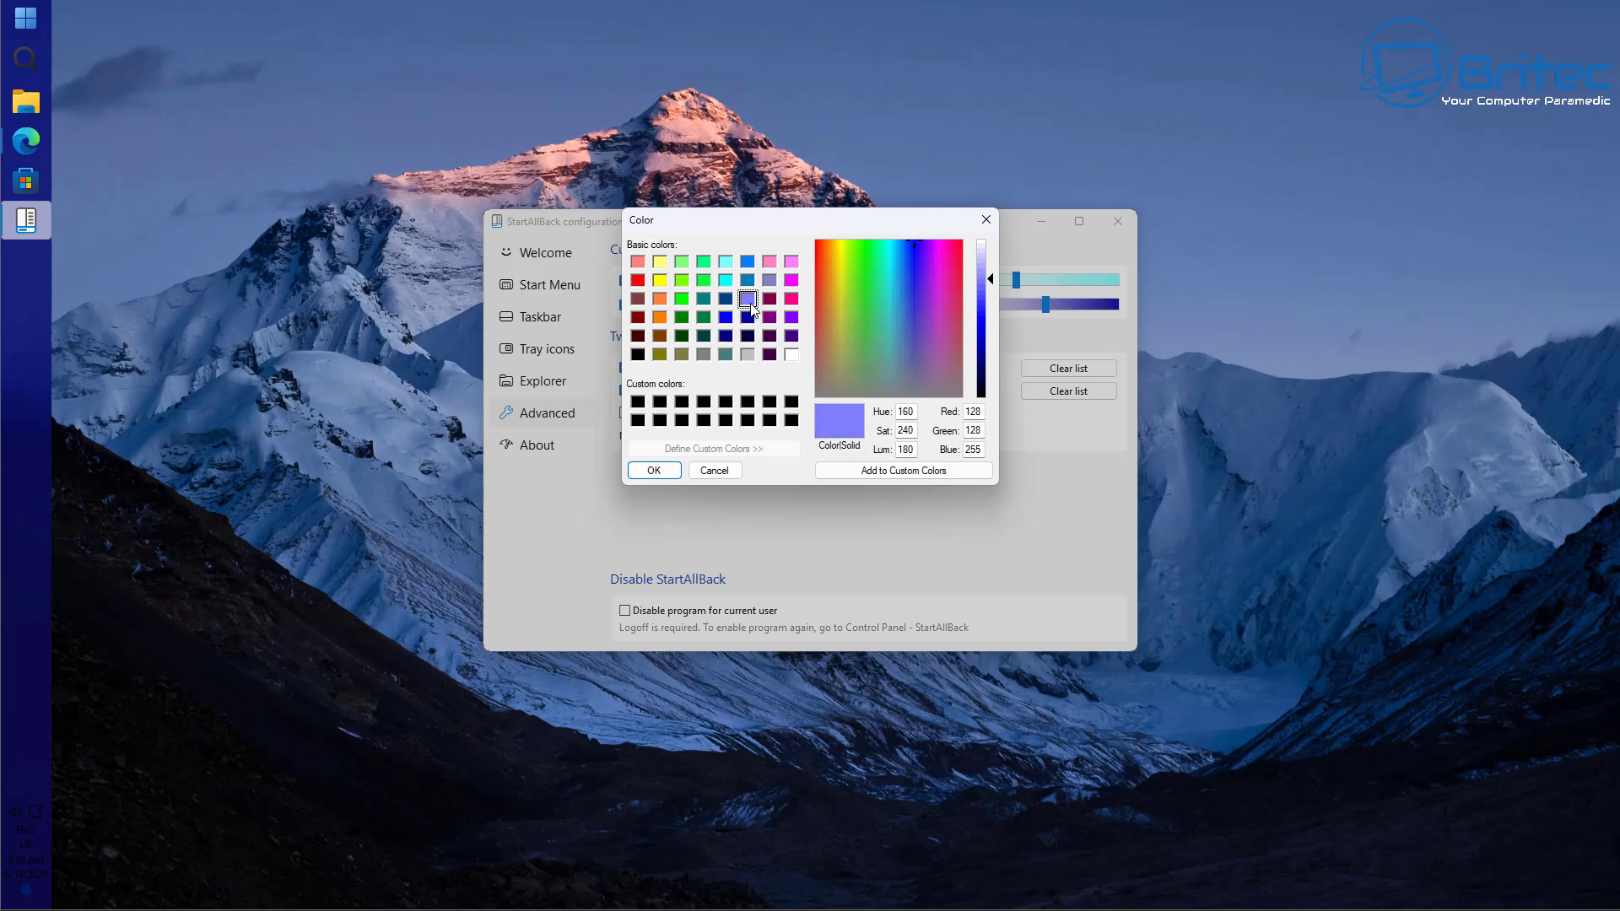
pyautogui.click(651, 471)
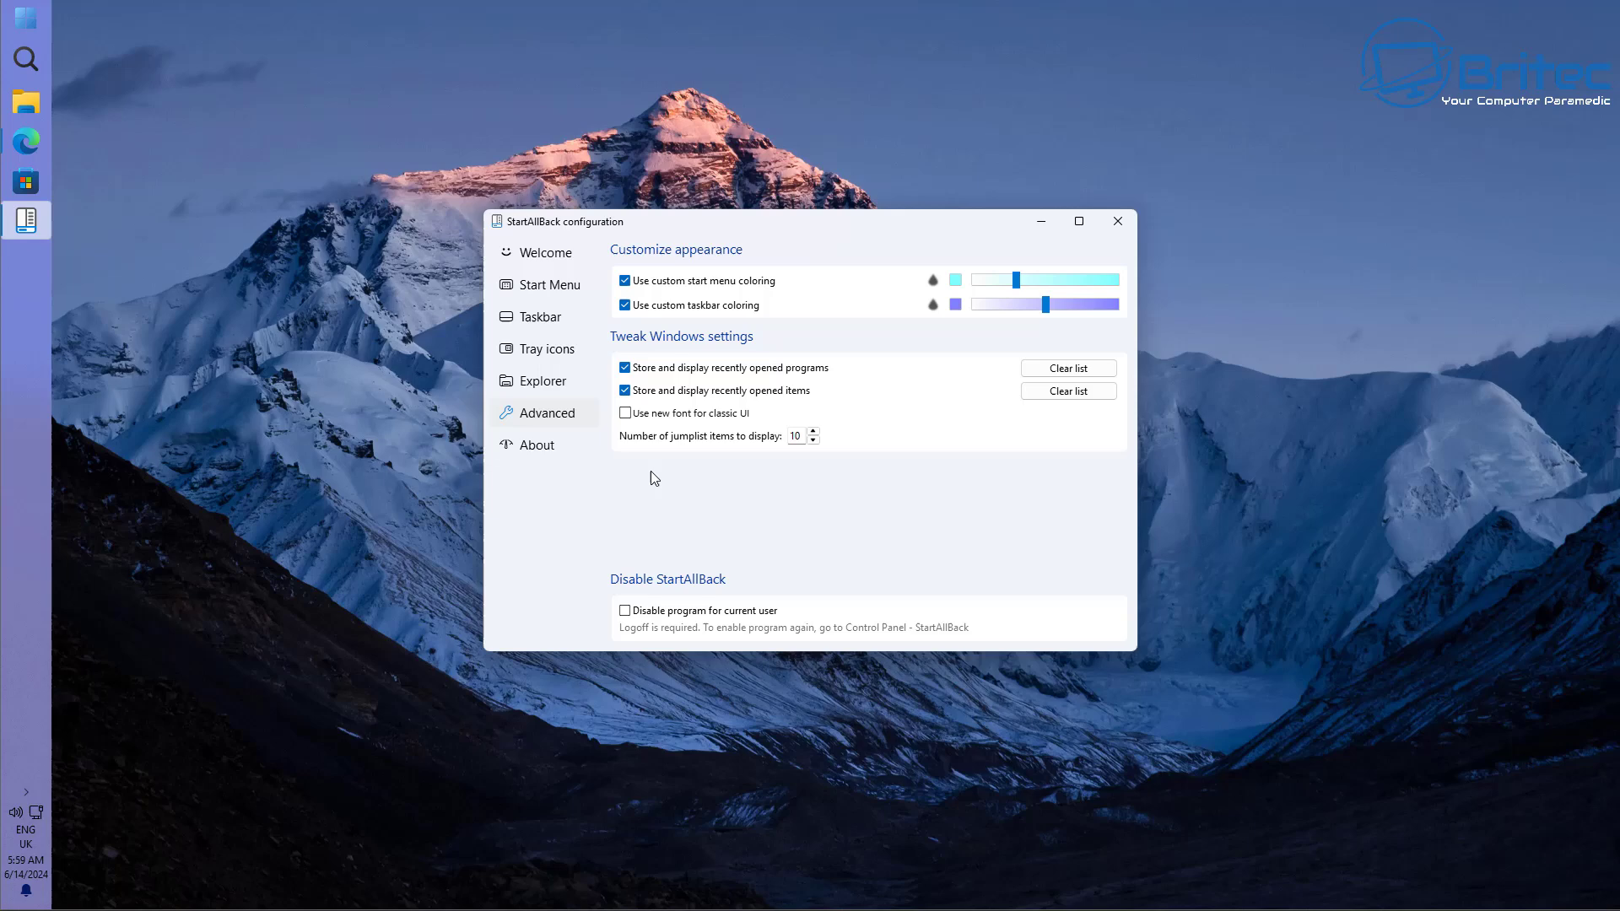
pyautogui.click(954, 282)
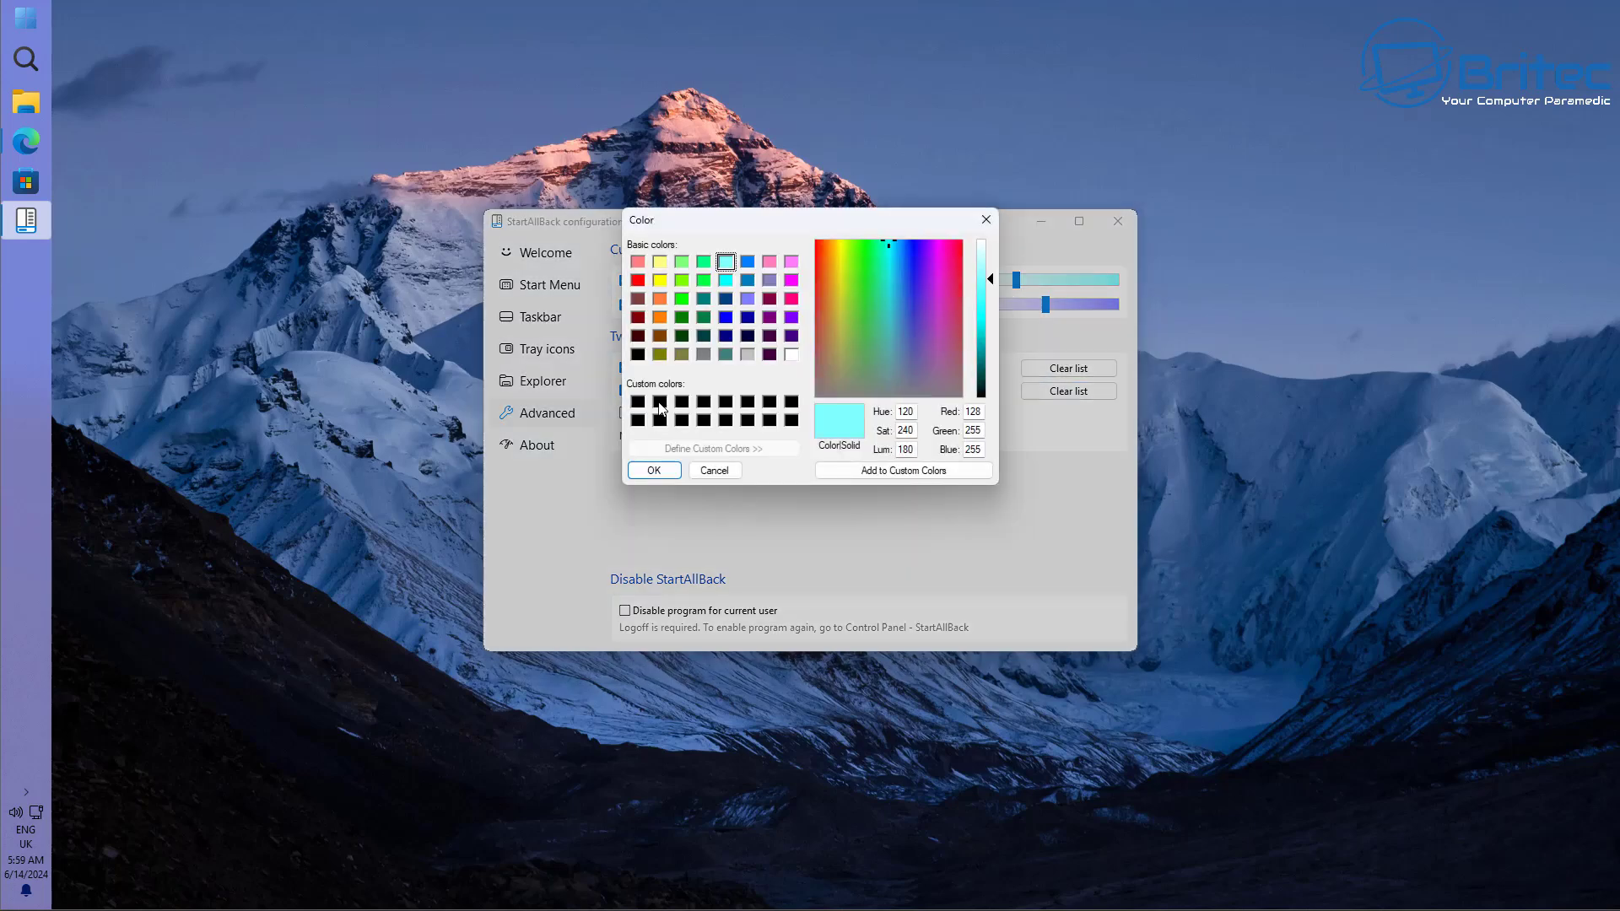
pyautogui.click(770, 318)
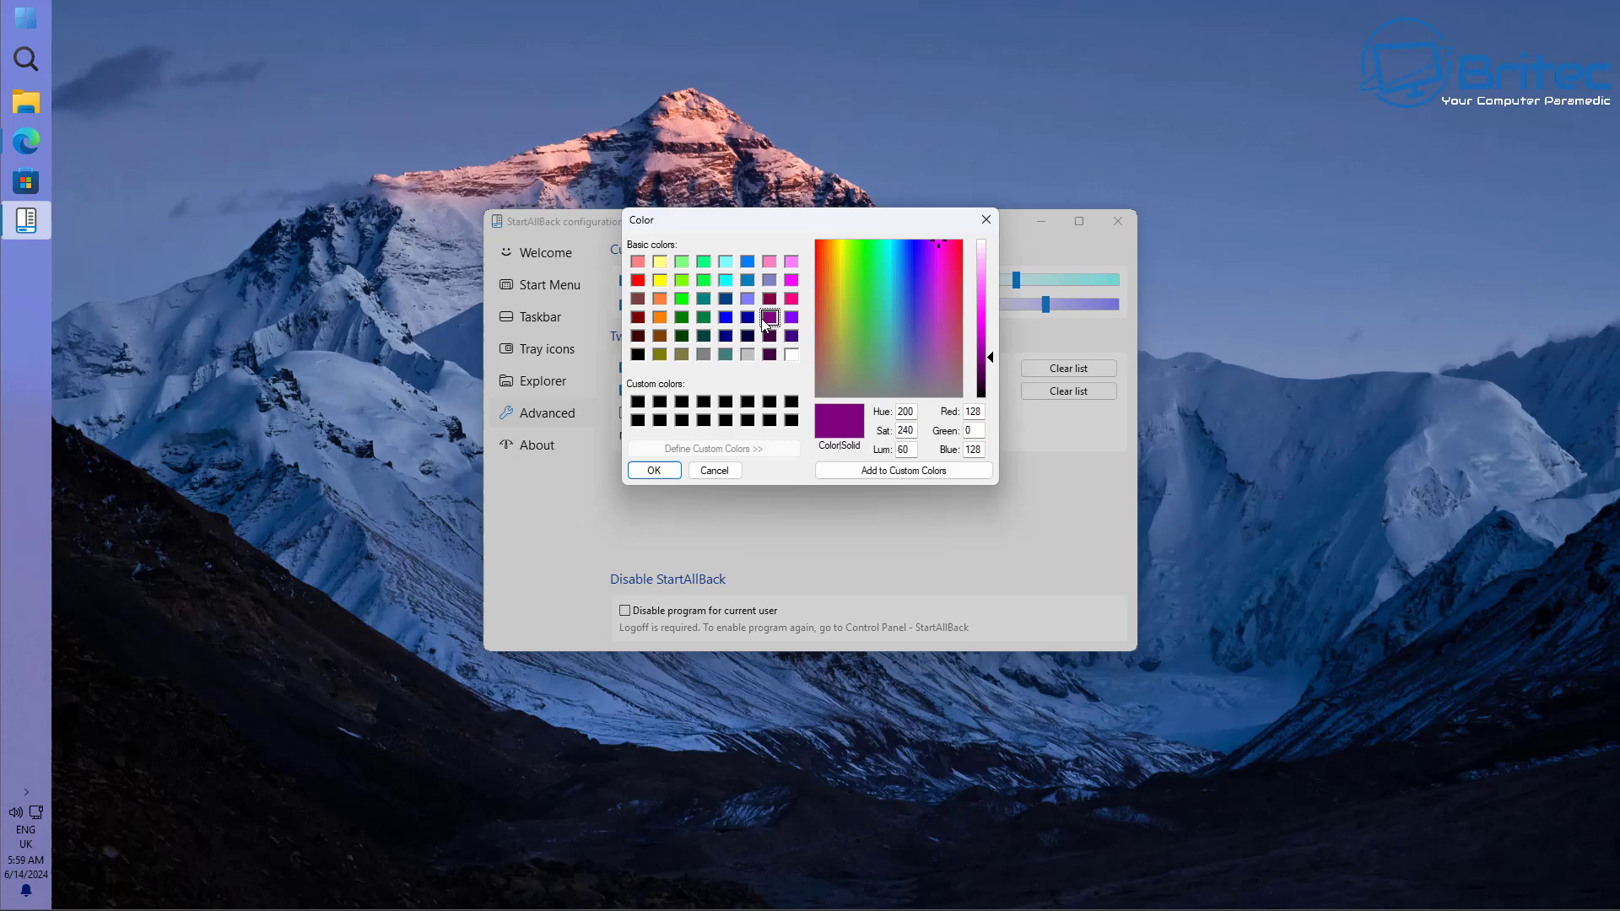
pyautogui.click(654, 470)
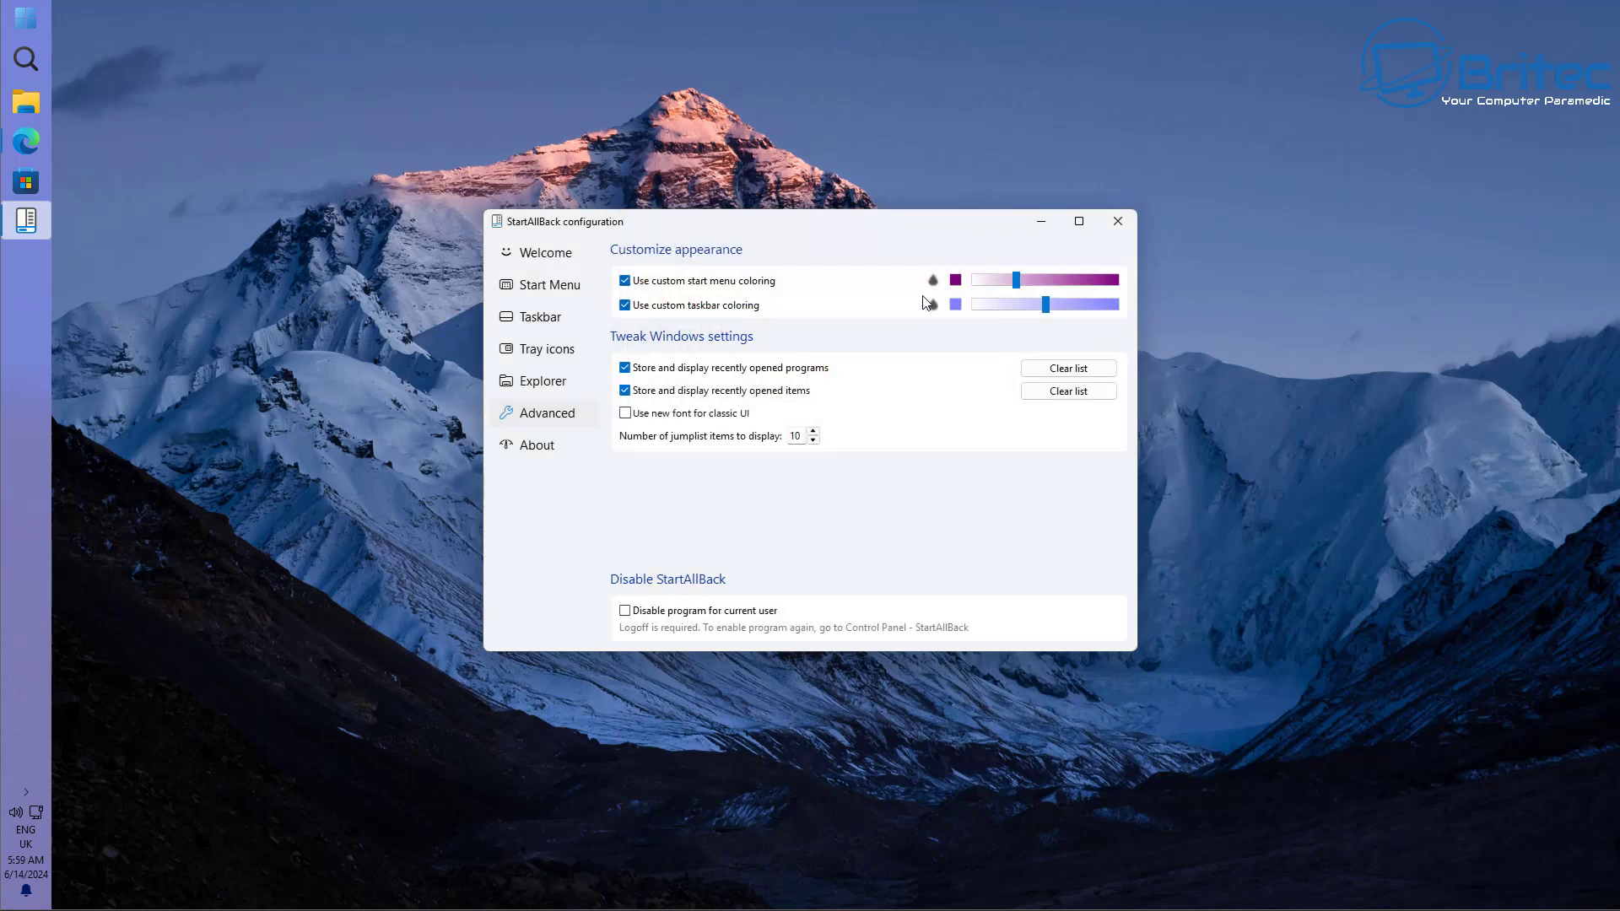
pyautogui.click(25, 18)
pyautogui.click(26, 19)
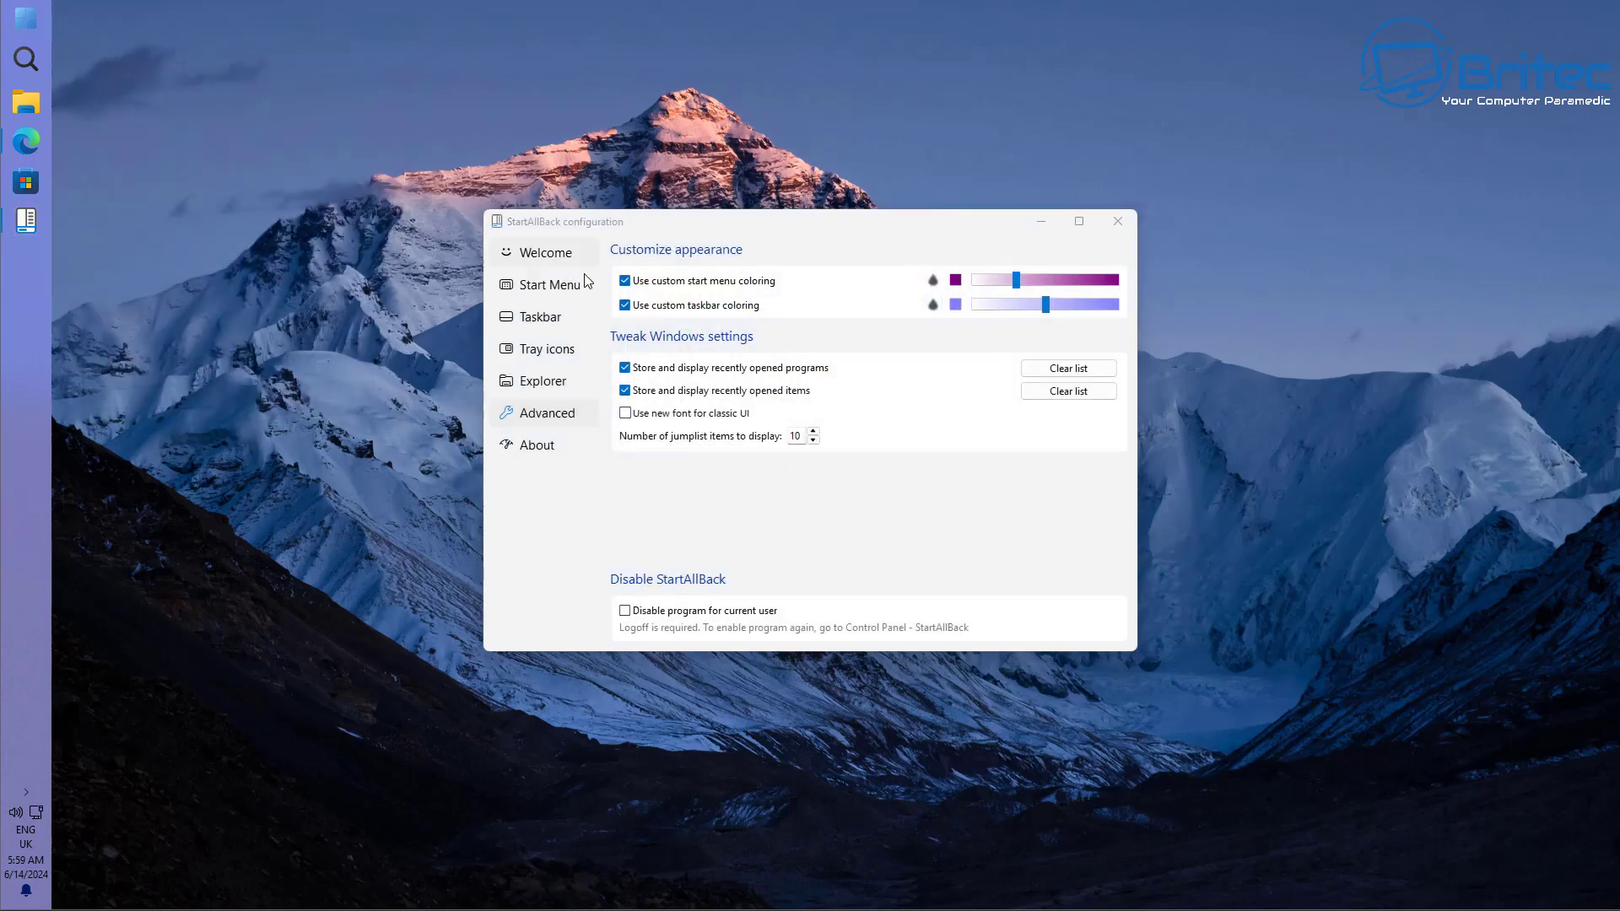
pyautogui.moveTo(1016, 280); pyautogui.dragTo(1010, 287)
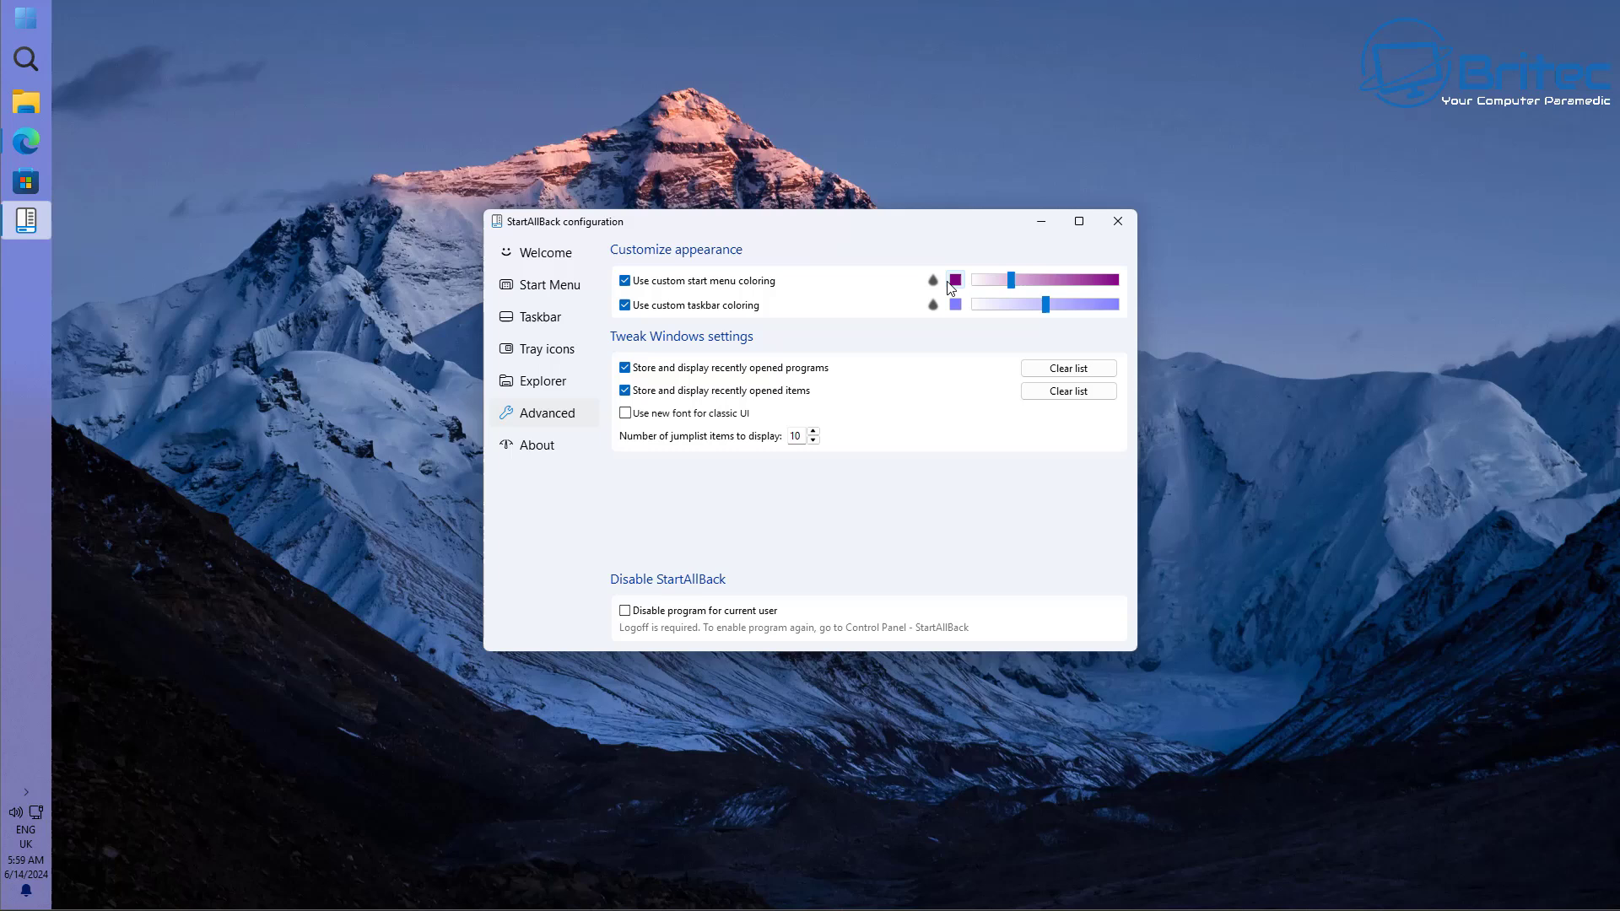
# - Turn off custom Start menu and taskbar coloring, then go back to the Taskbar page
pyautogui.click(624, 280)
pyautogui.click(624, 306)
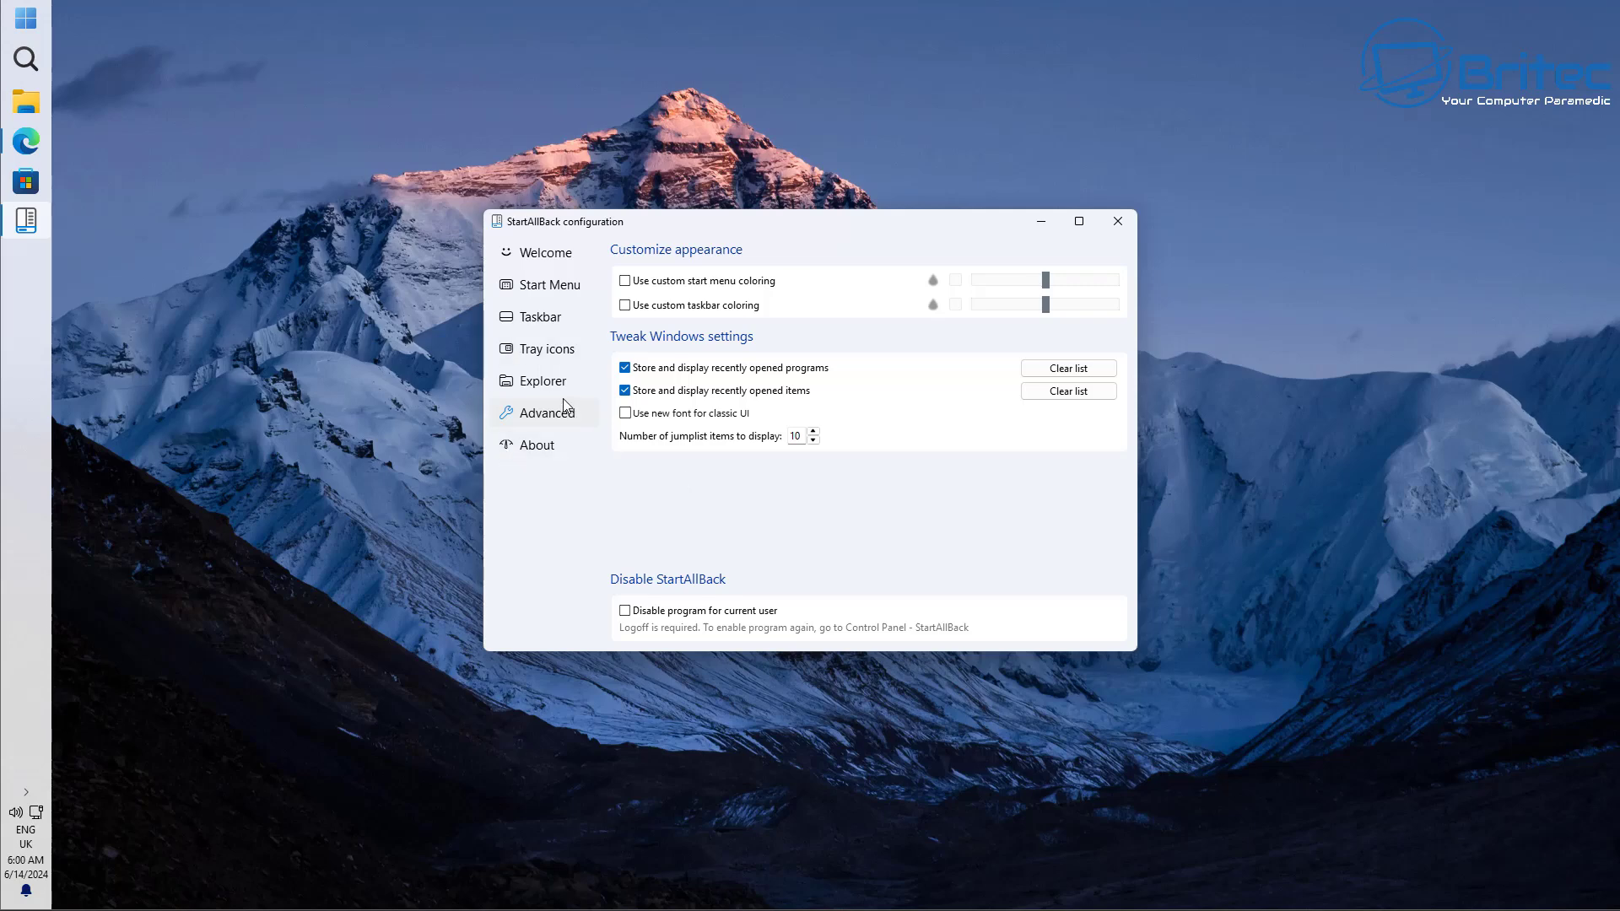
pyautogui.click(549, 318)
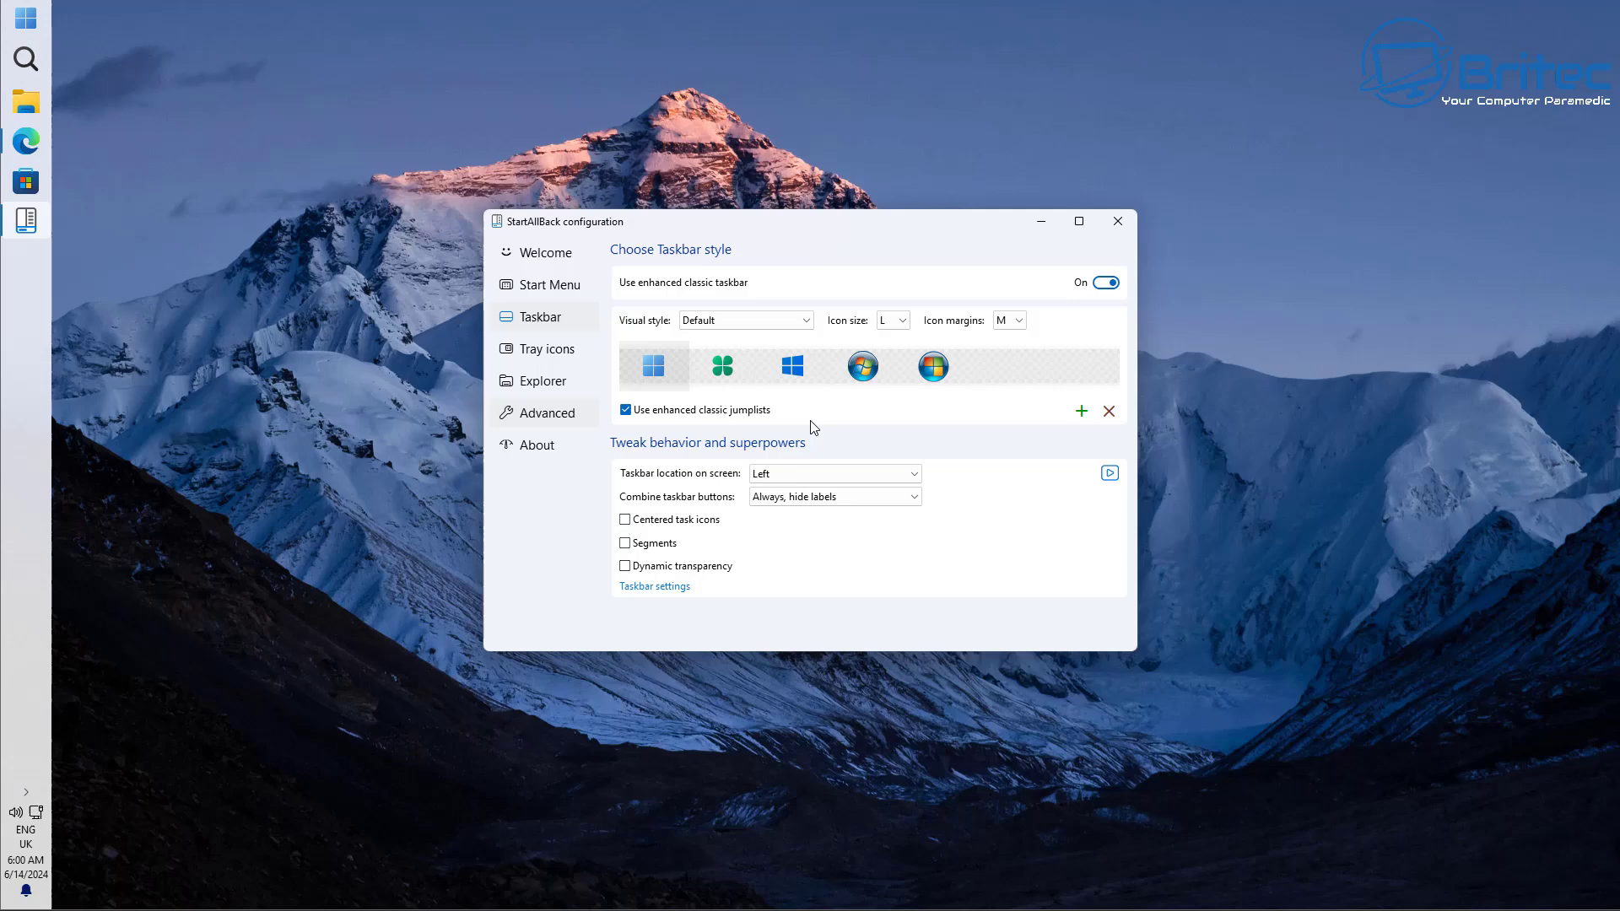
# - Close StartAllBack settings, then reopen them via Properties in the Start menu program list
pyautogui.click(1117, 221)
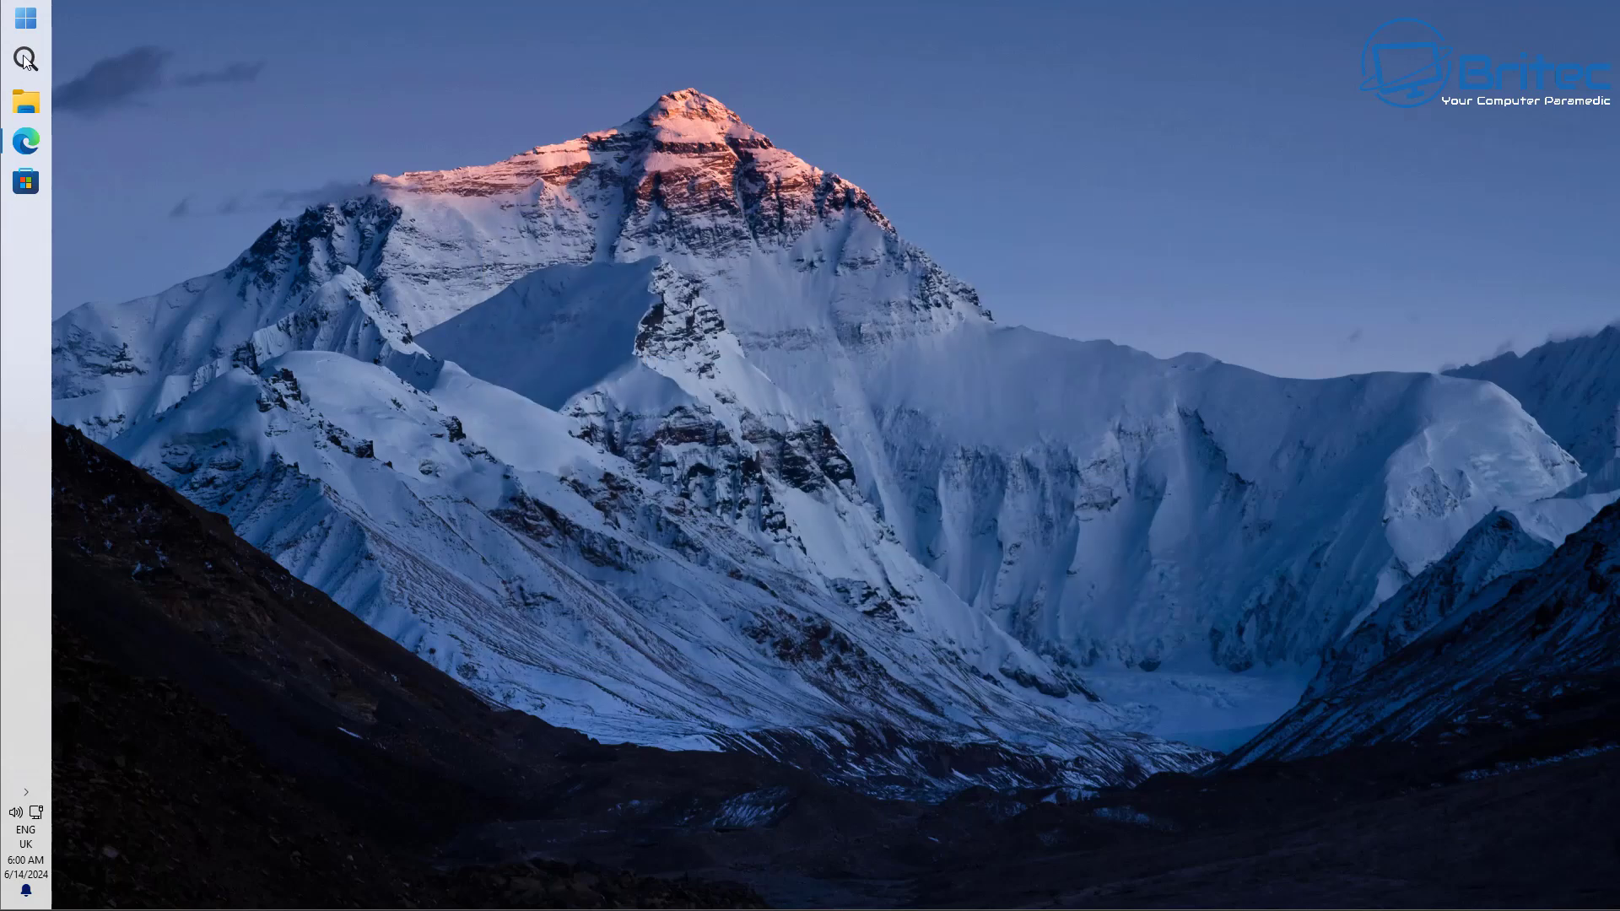
pyautogui.click(25, 16)
pyautogui.click(25, 17)
pyautogui.click(25, 19)
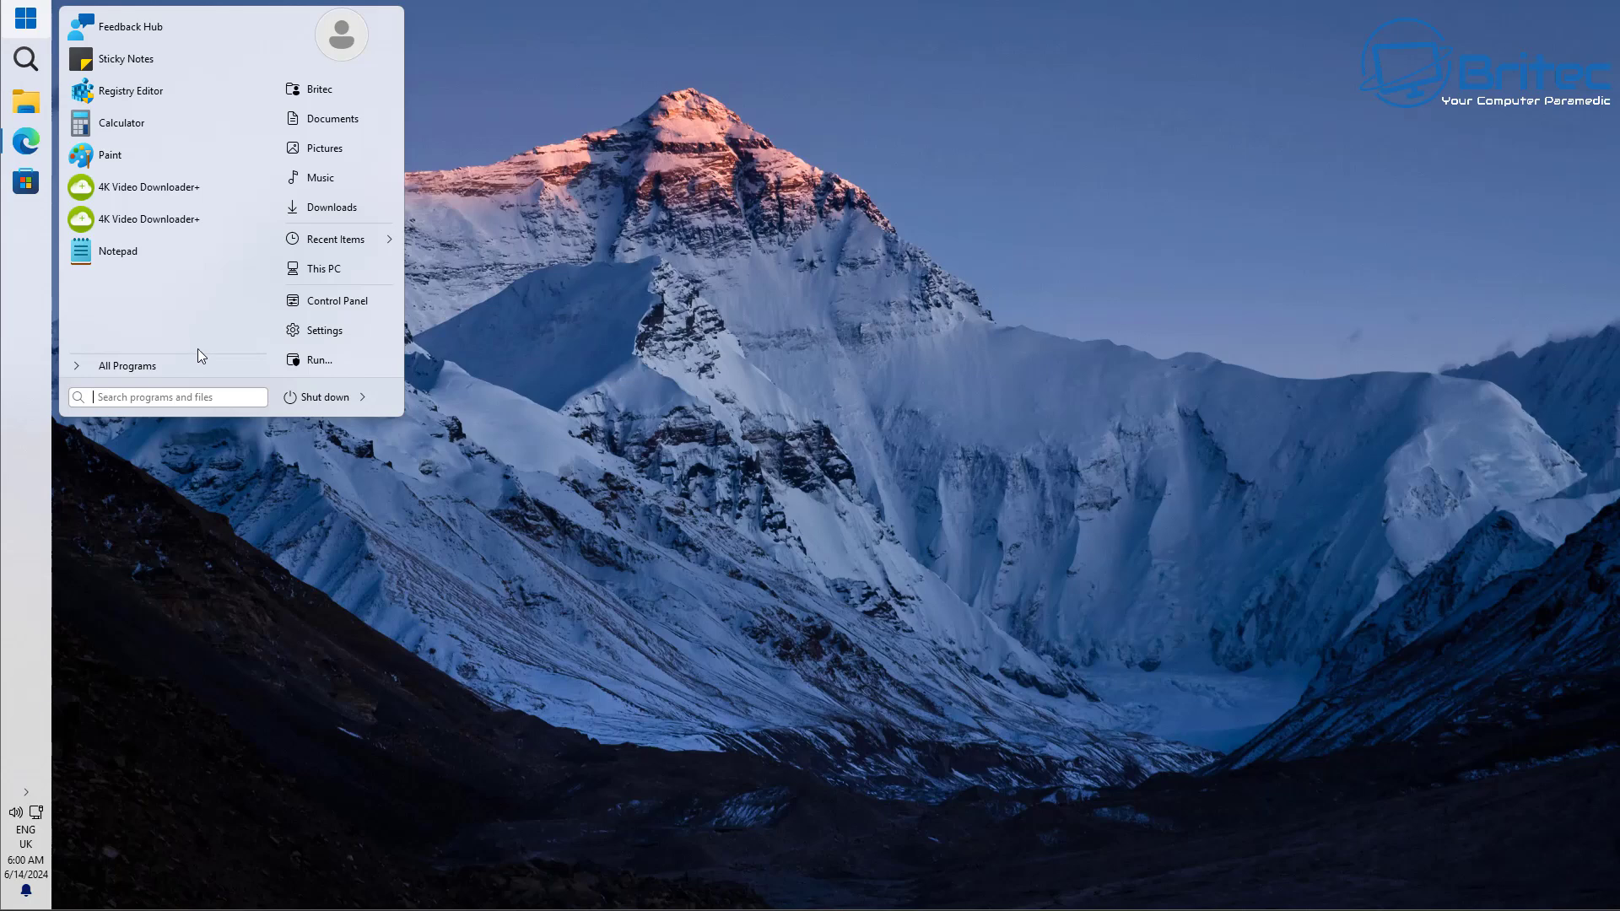
pyautogui.rightClick(140, 303)
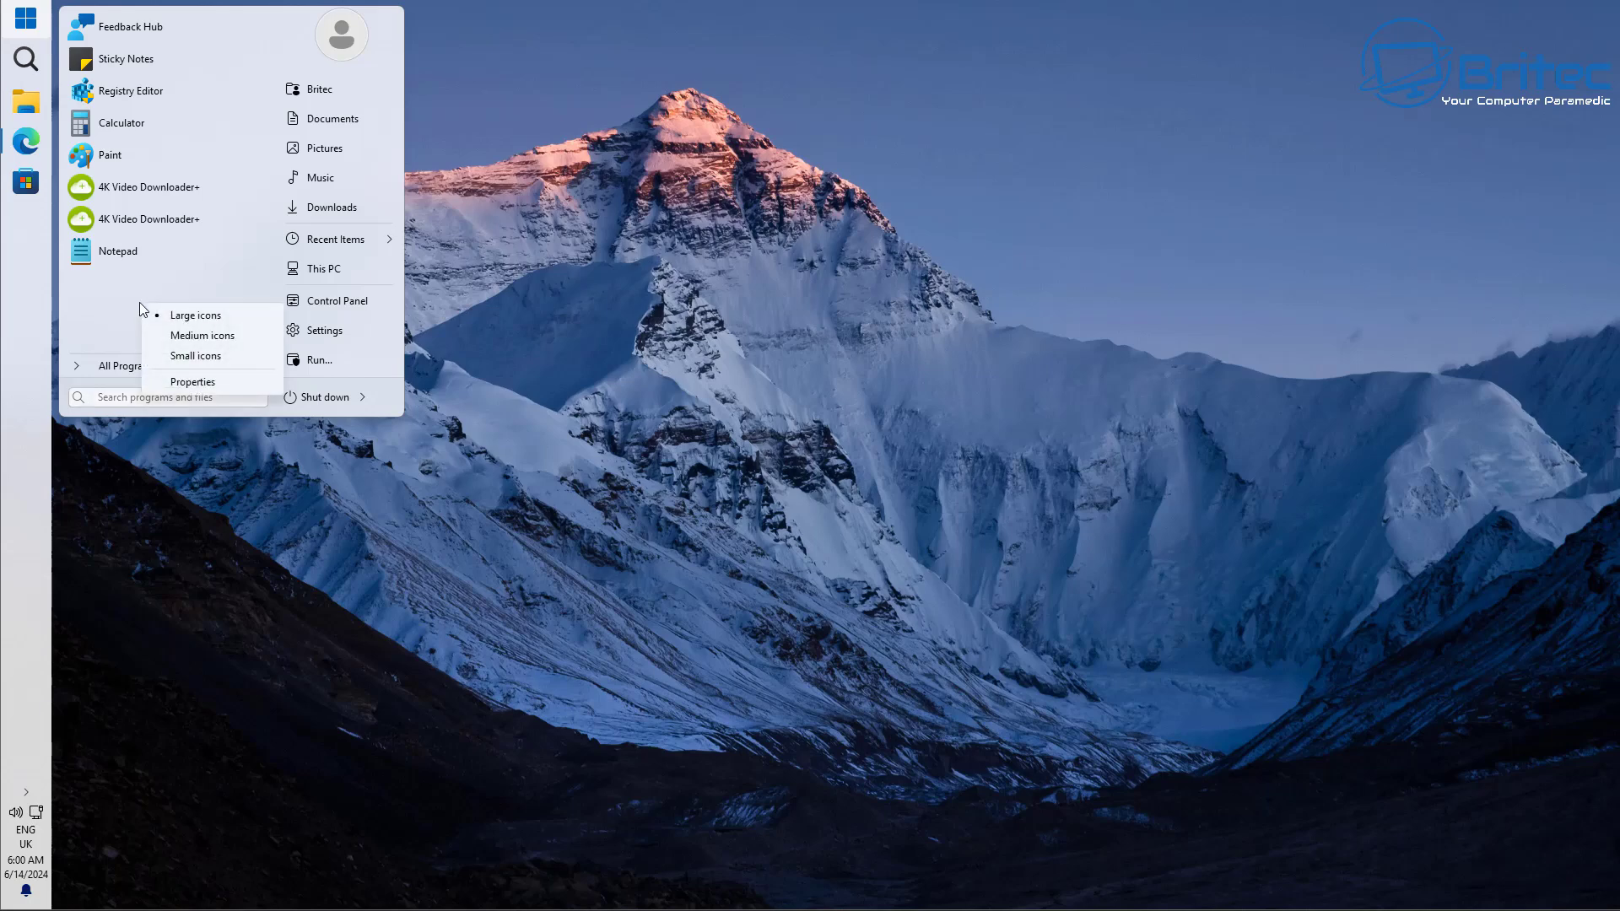
pyautogui.click(196, 381)
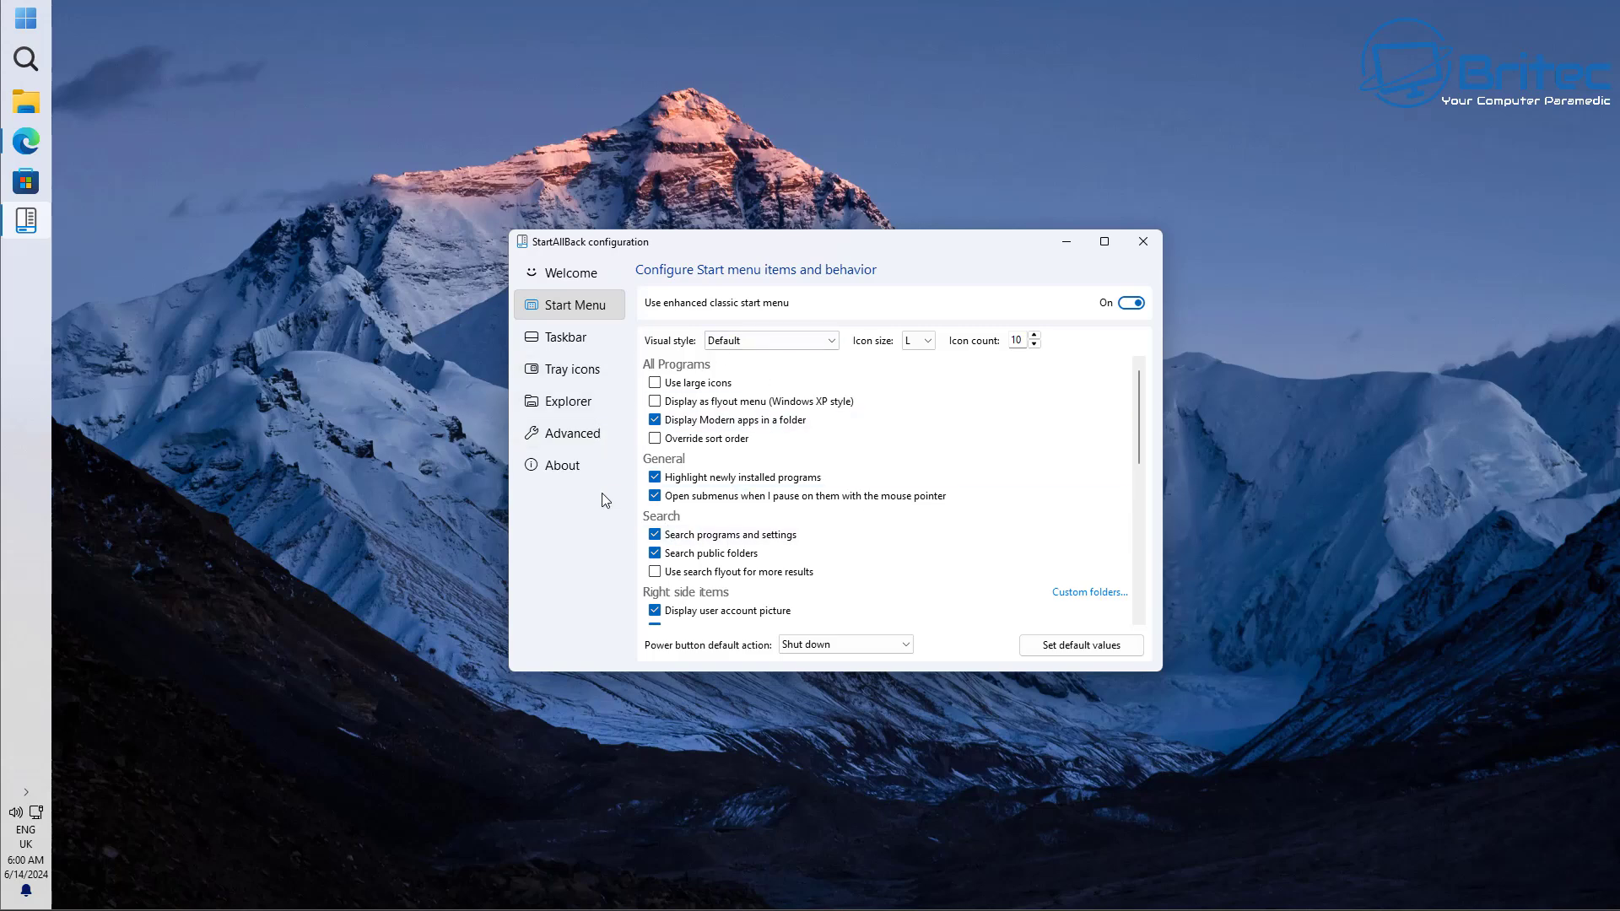
# - Browse the settings pages and set corner icons to open Windows 7 flyouts
pyautogui.click(562, 282)
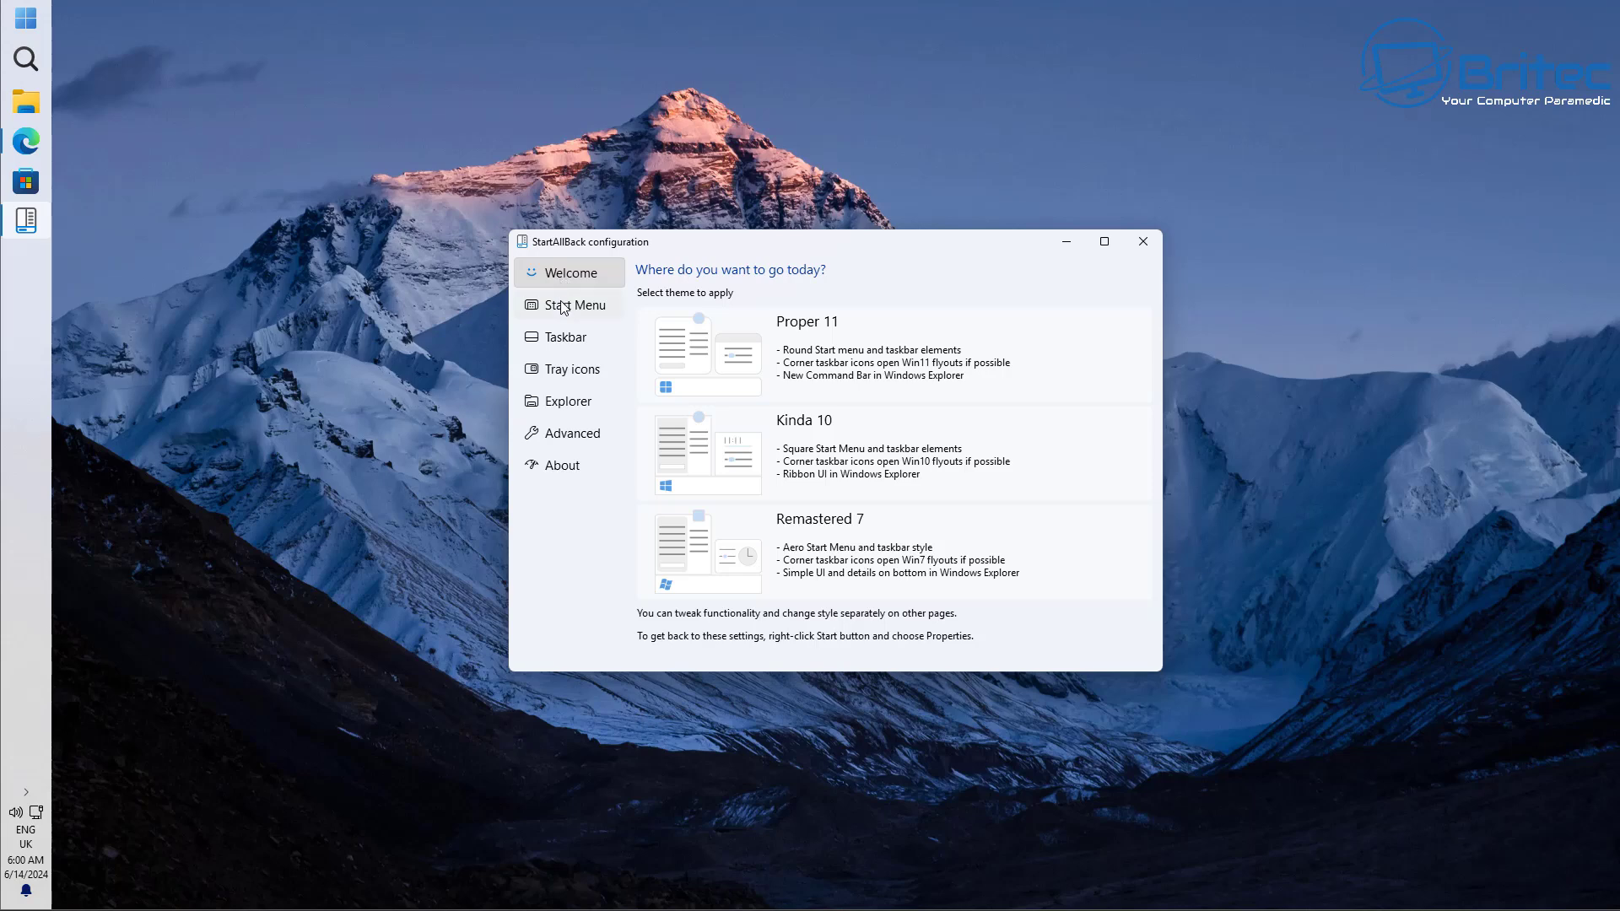
pyautogui.click(564, 311)
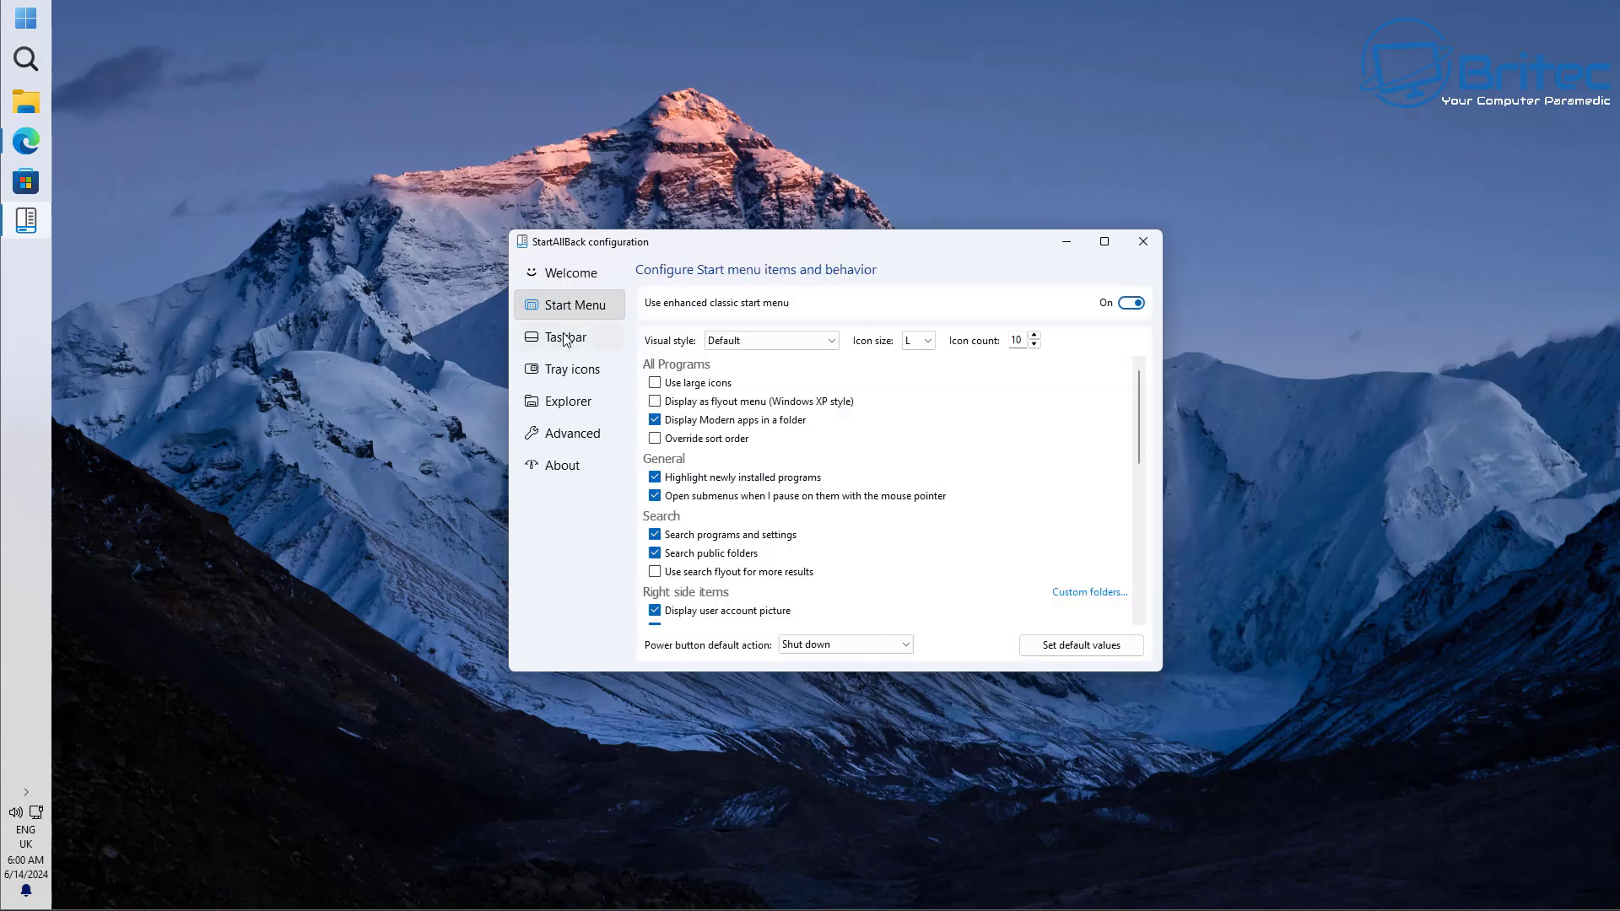
pyautogui.click(563, 347)
pyautogui.click(567, 372)
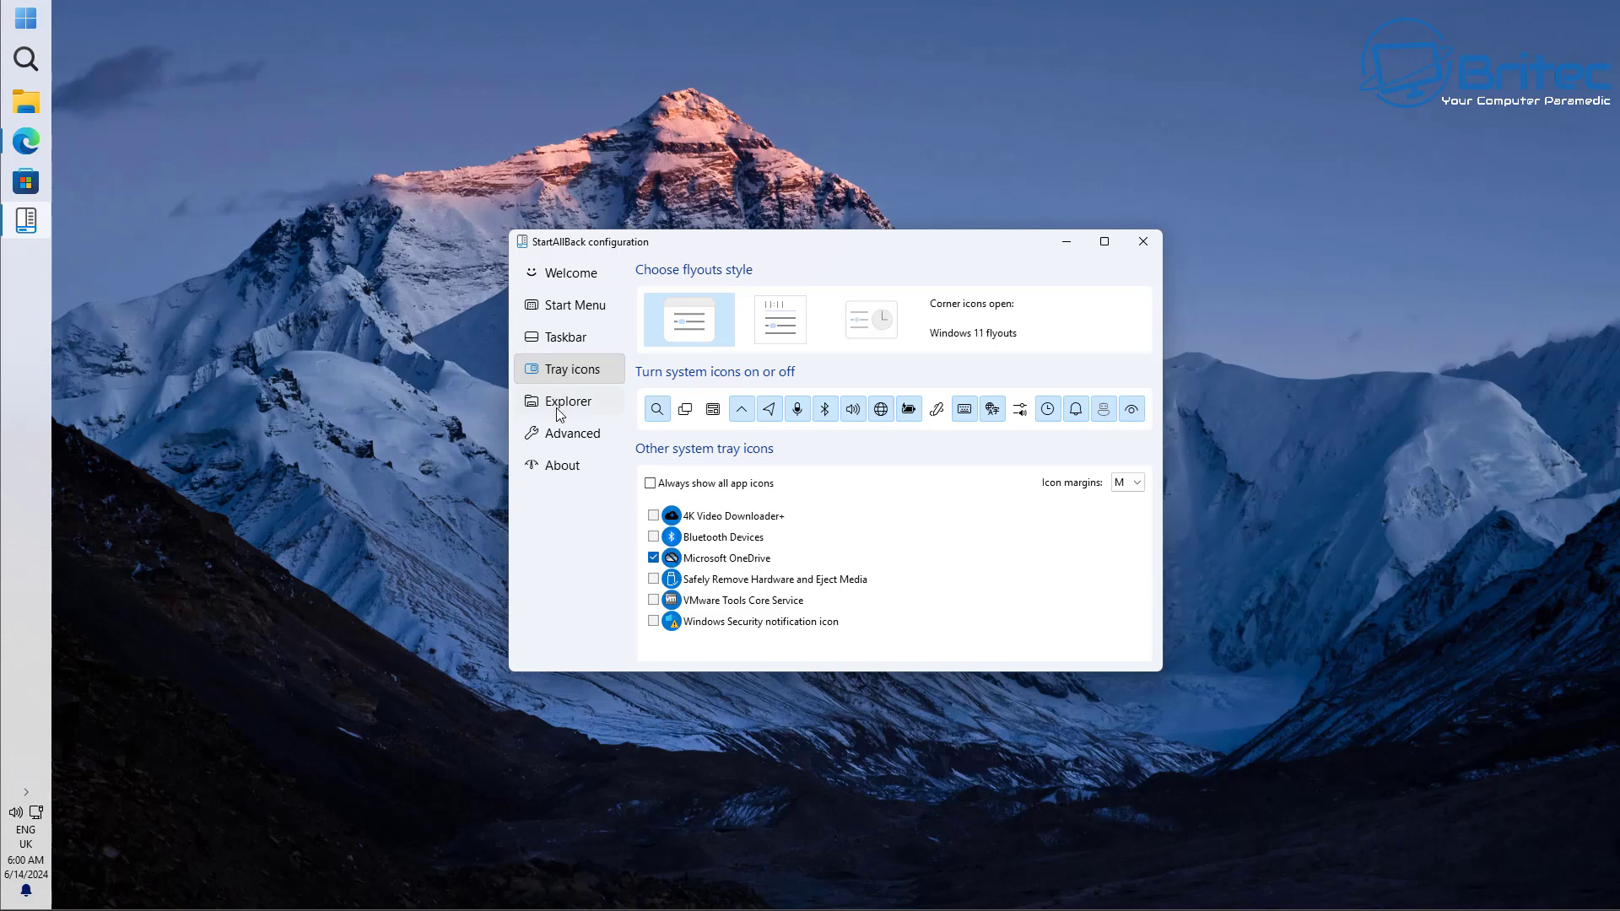
pyautogui.click(807, 337)
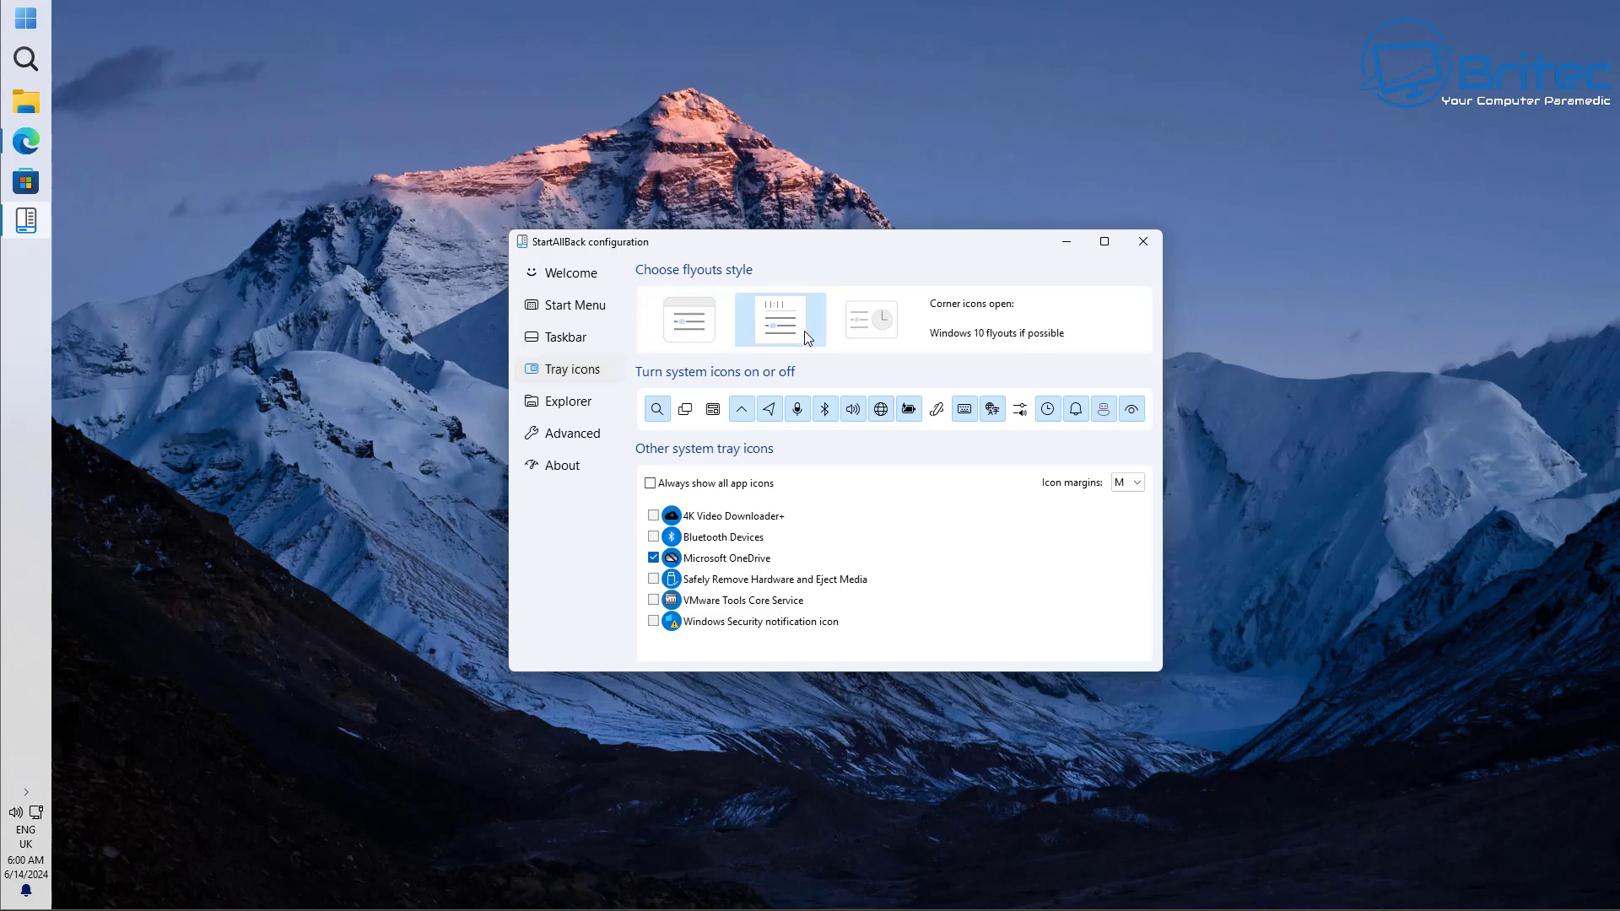
pyautogui.click(860, 328)
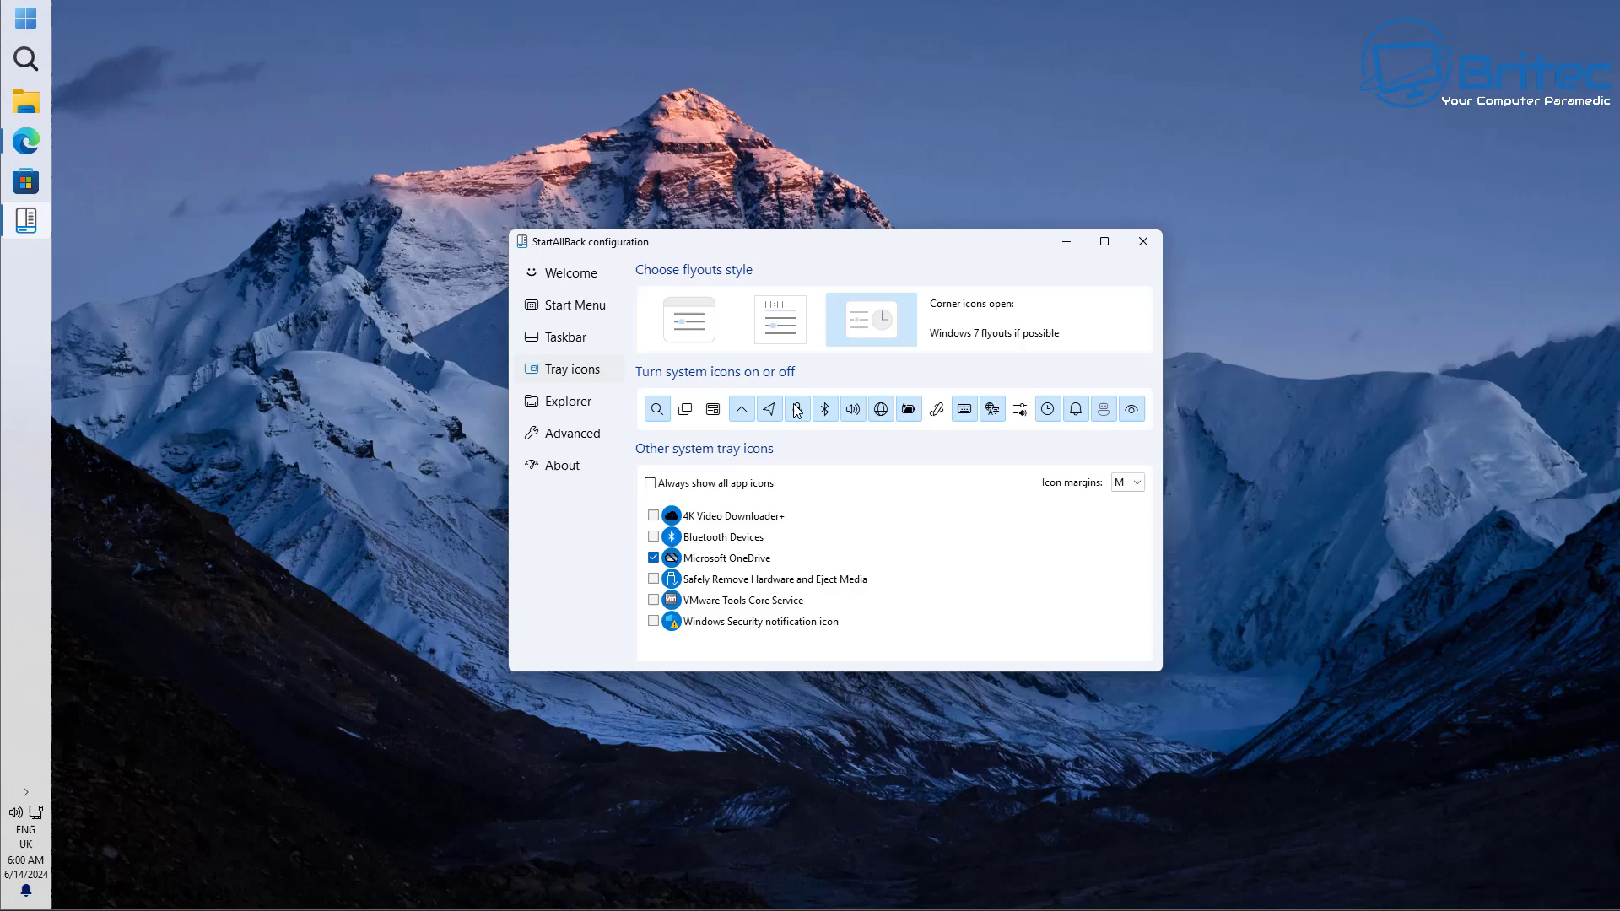
# - Set the Quick settings tray icon to On and look over the Explorer settings
pyautogui.click(561, 340)
pyautogui.click(568, 376)
pyautogui.click(1020, 411)
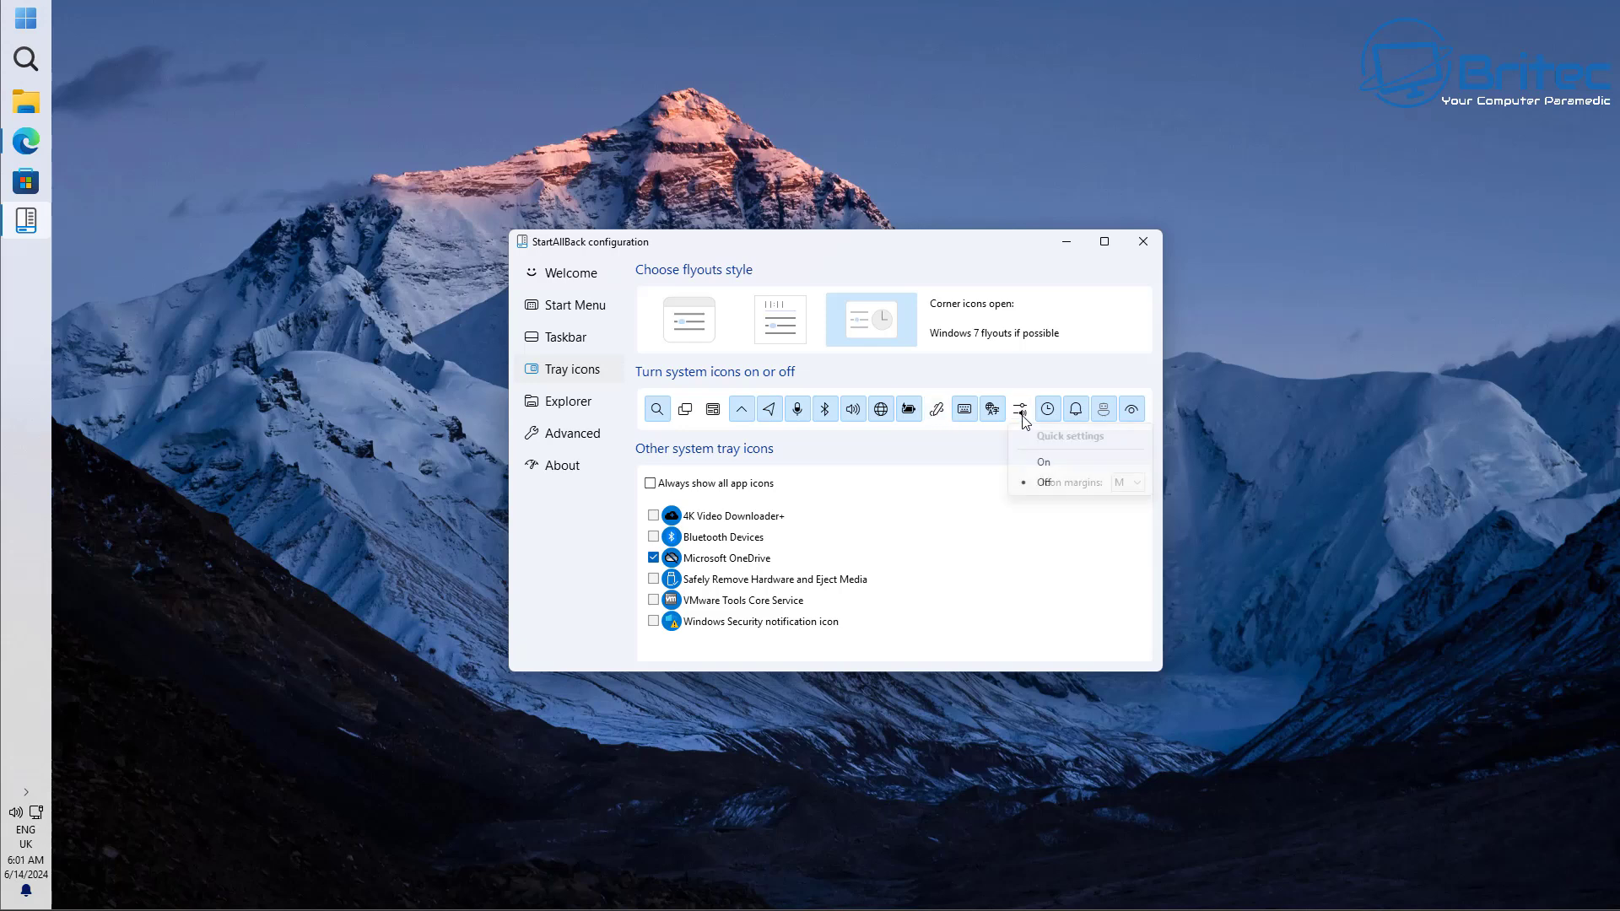
pyautogui.click(1044, 462)
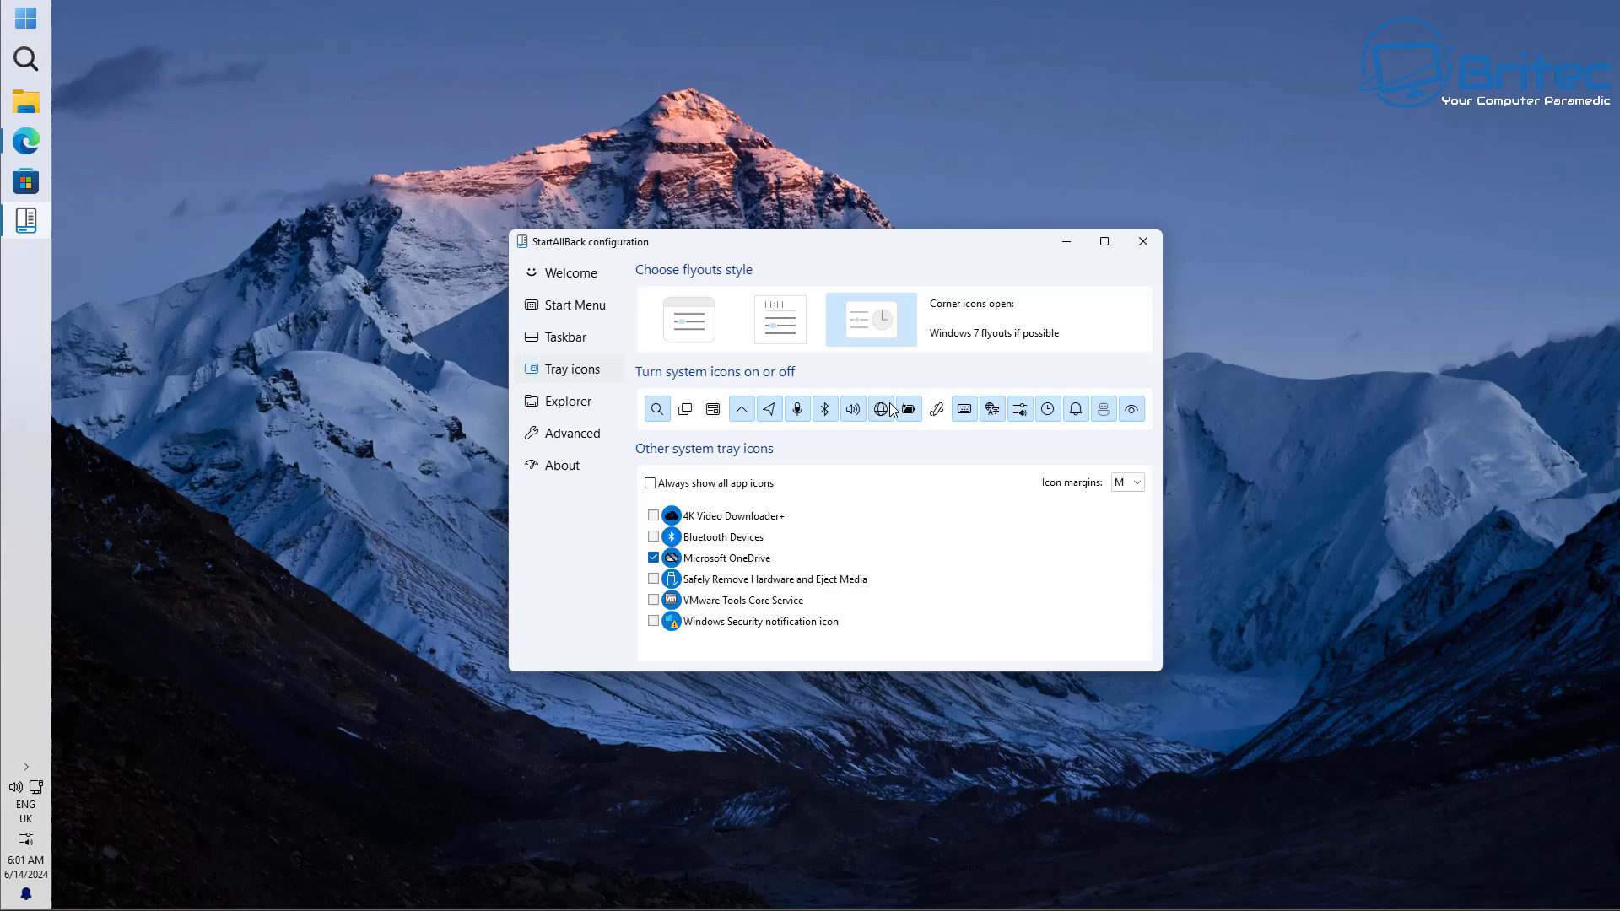
pyautogui.click(573, 404)
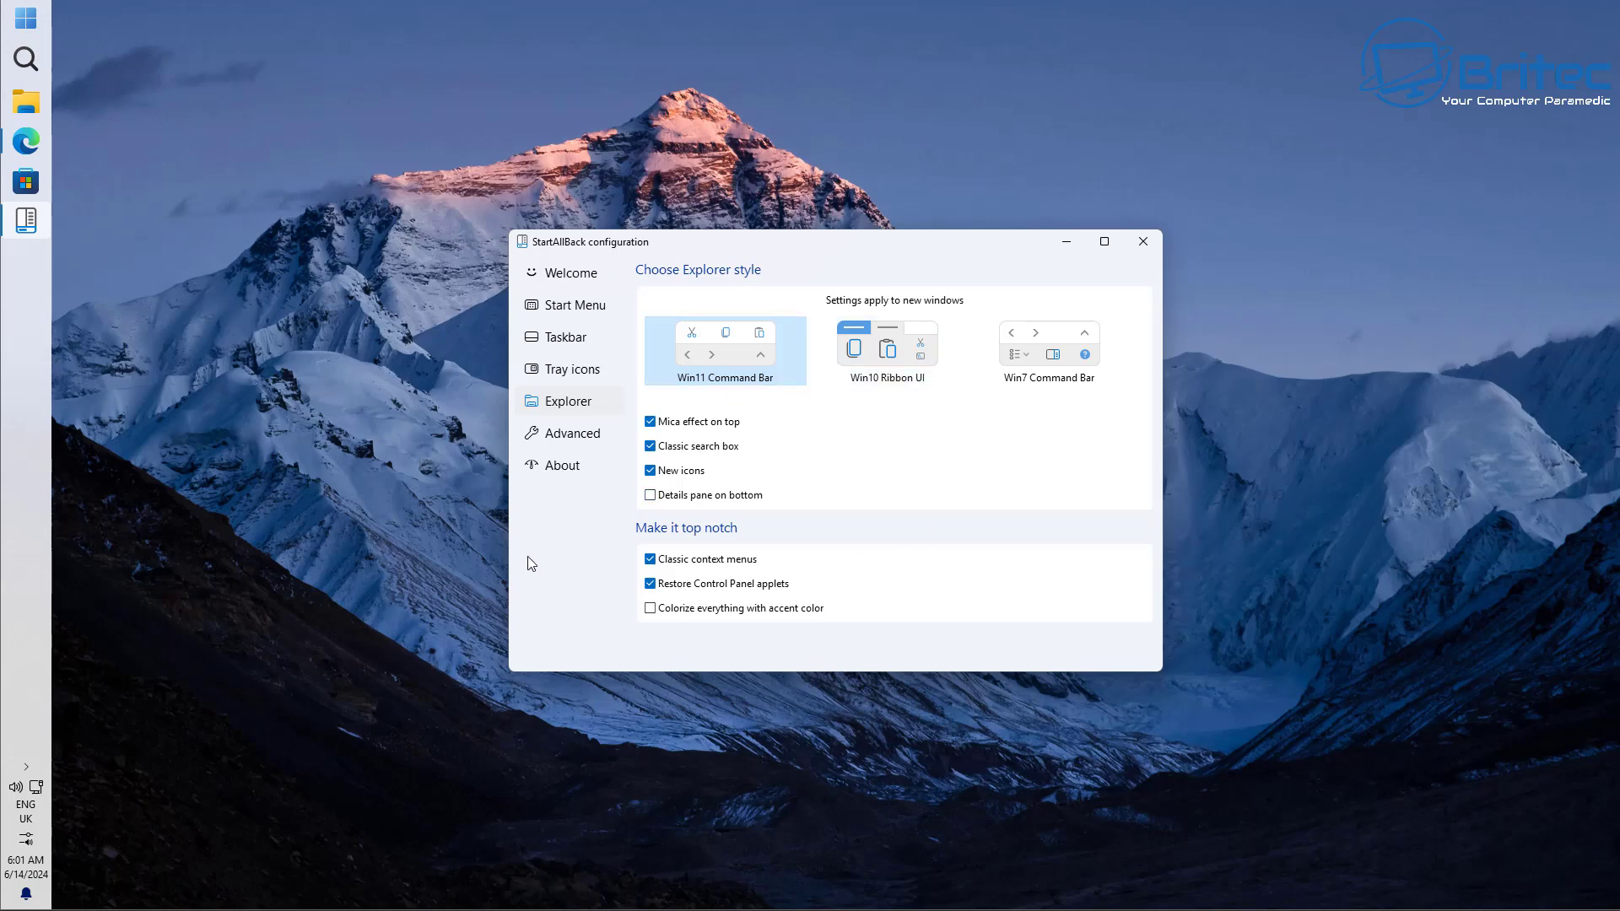
pyautogui.click(552, 341)
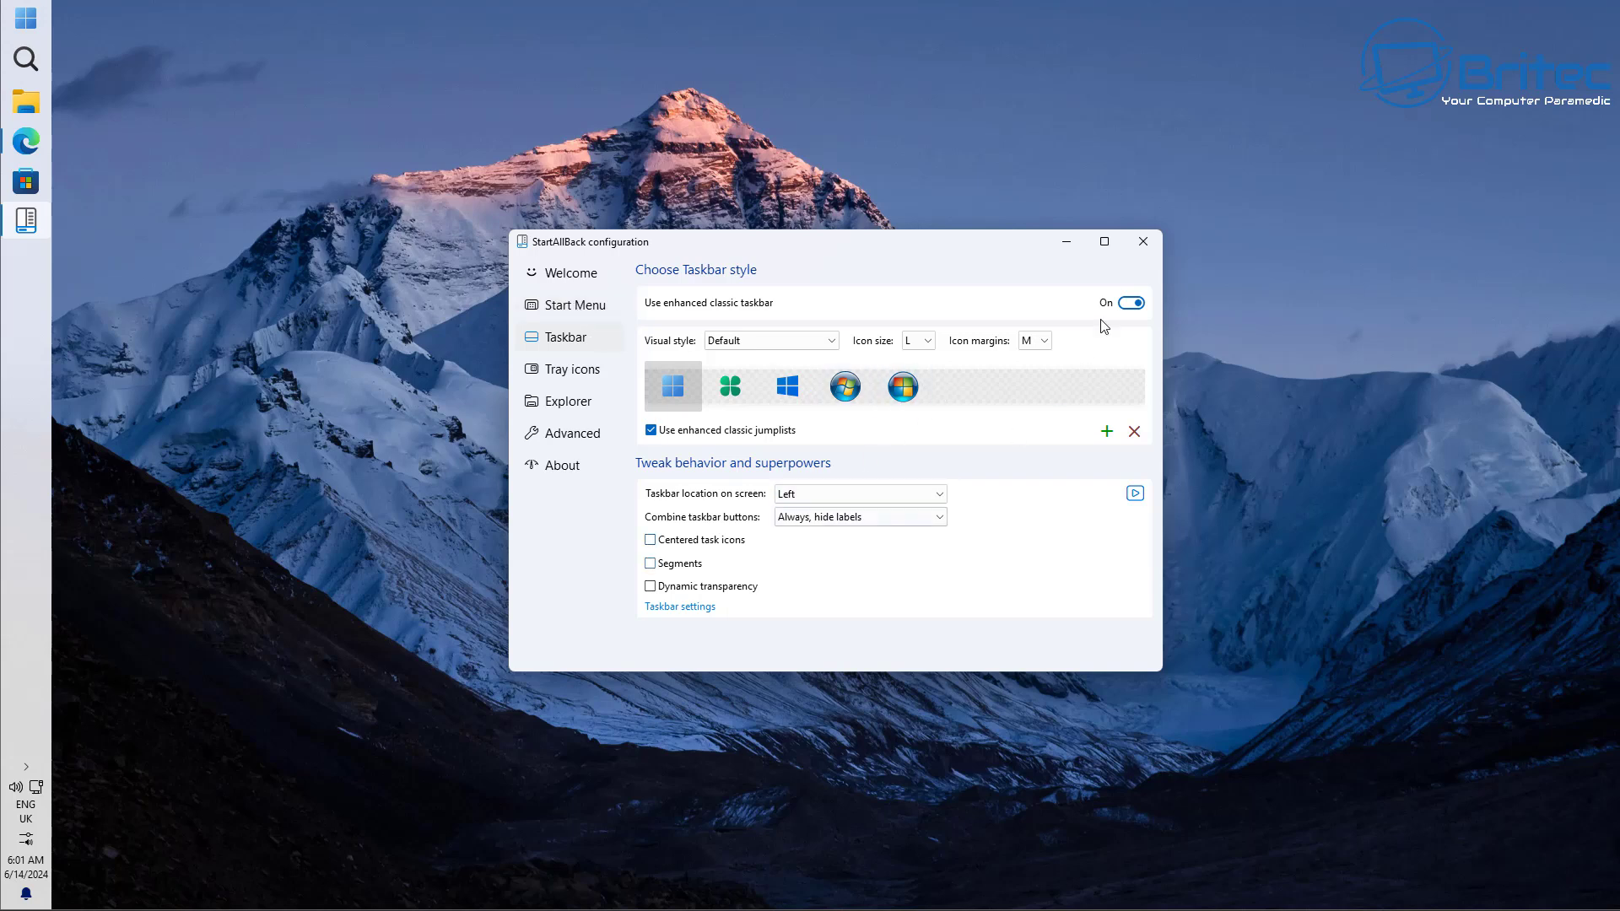
pyautogui.click(1142, 243)
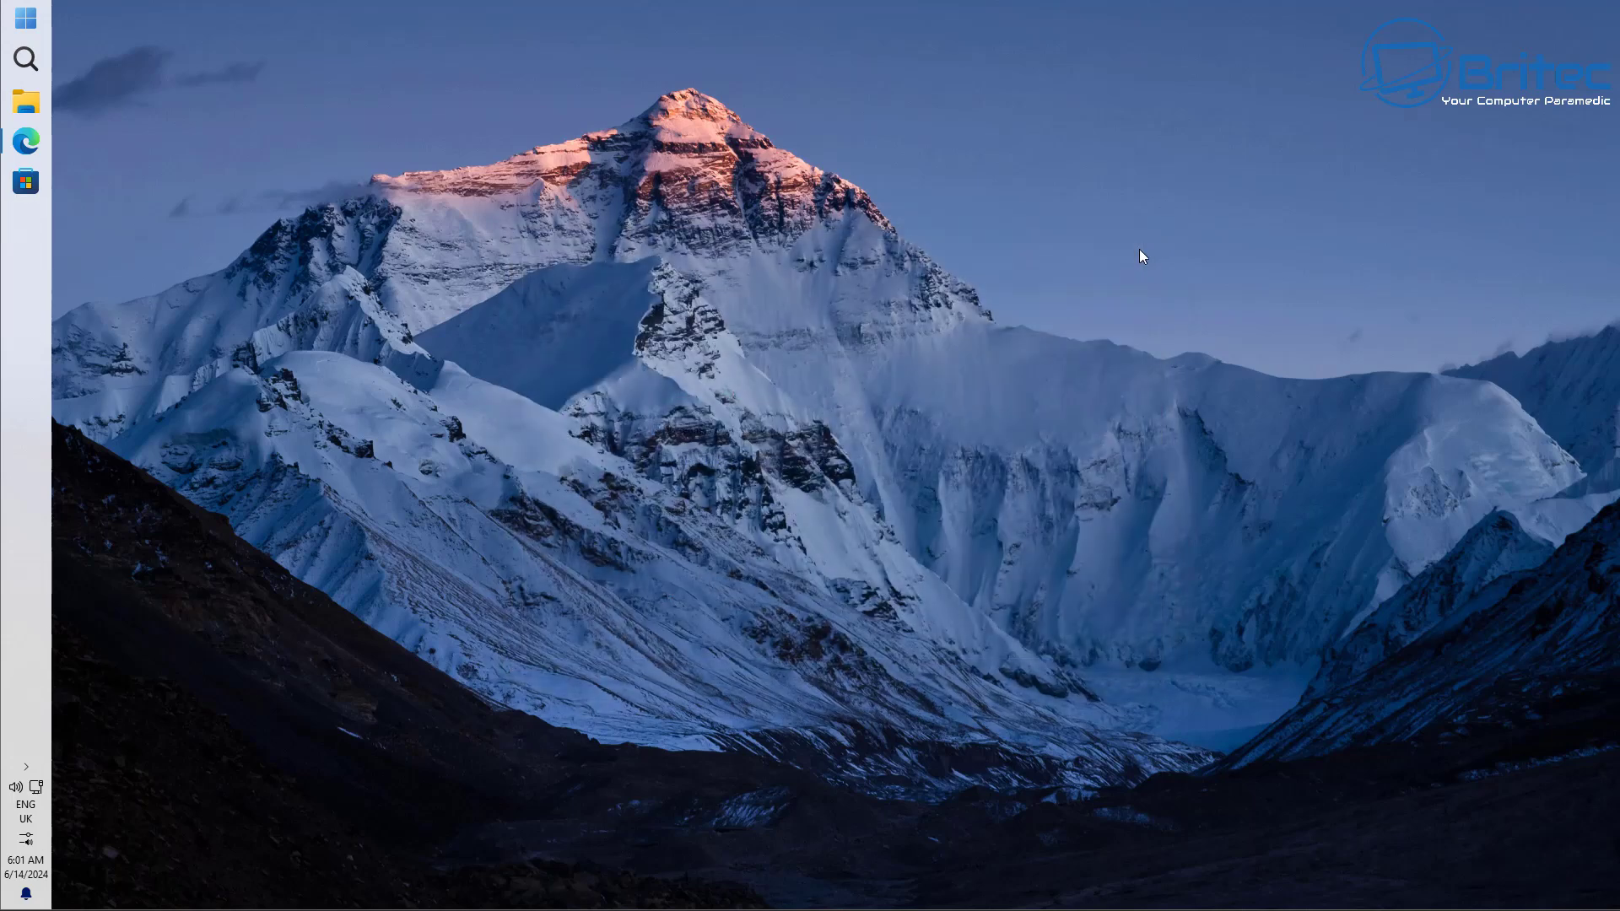